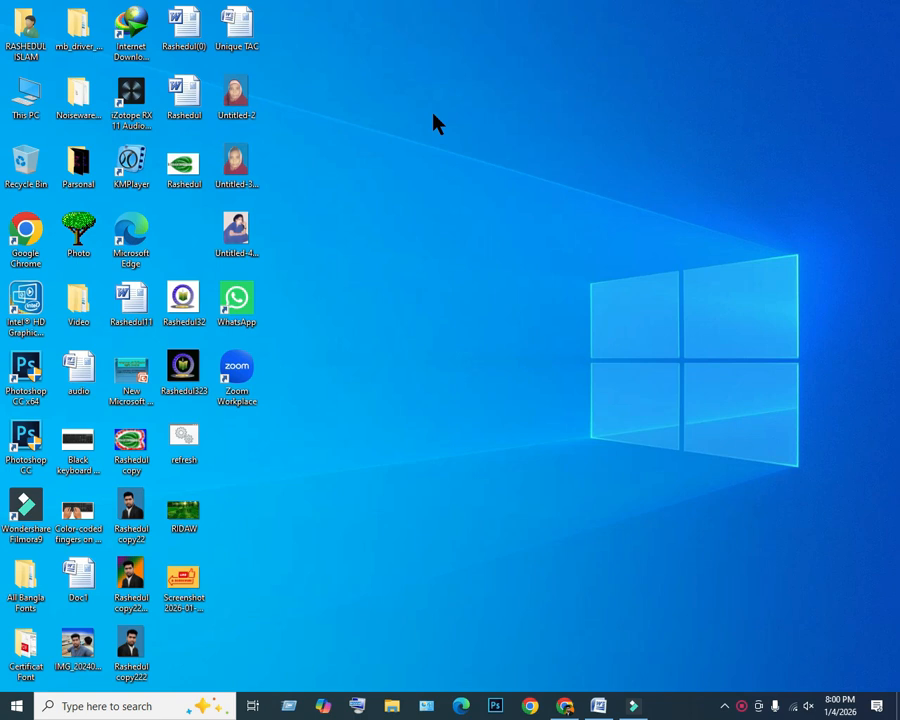
Bring up the open CV document in Word, minimise and reopen its window, and restore it down and maximise it again.
click(598, 706)
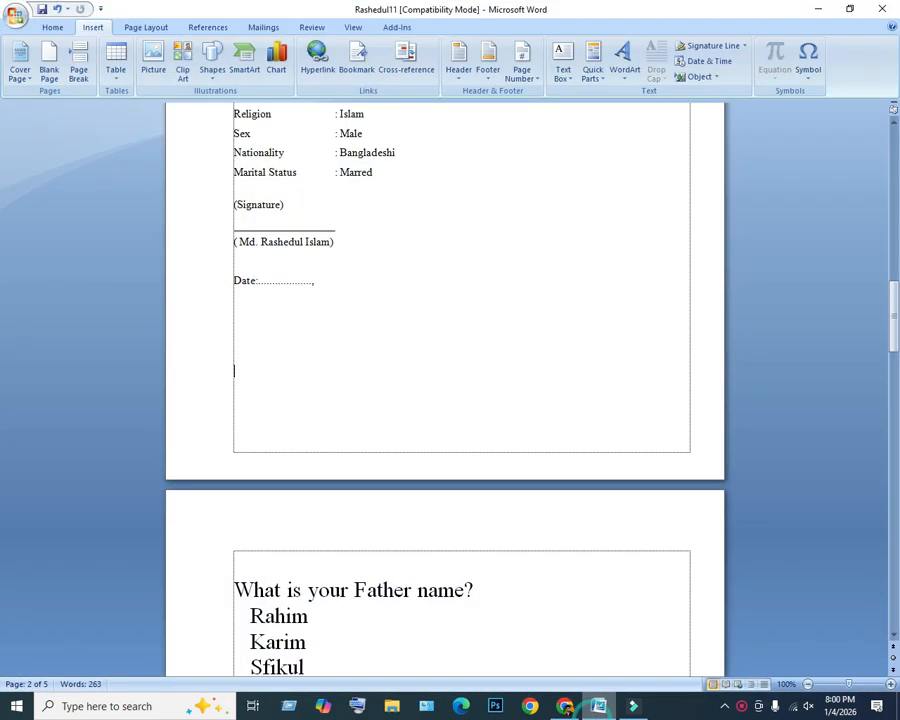
click(52, 27)
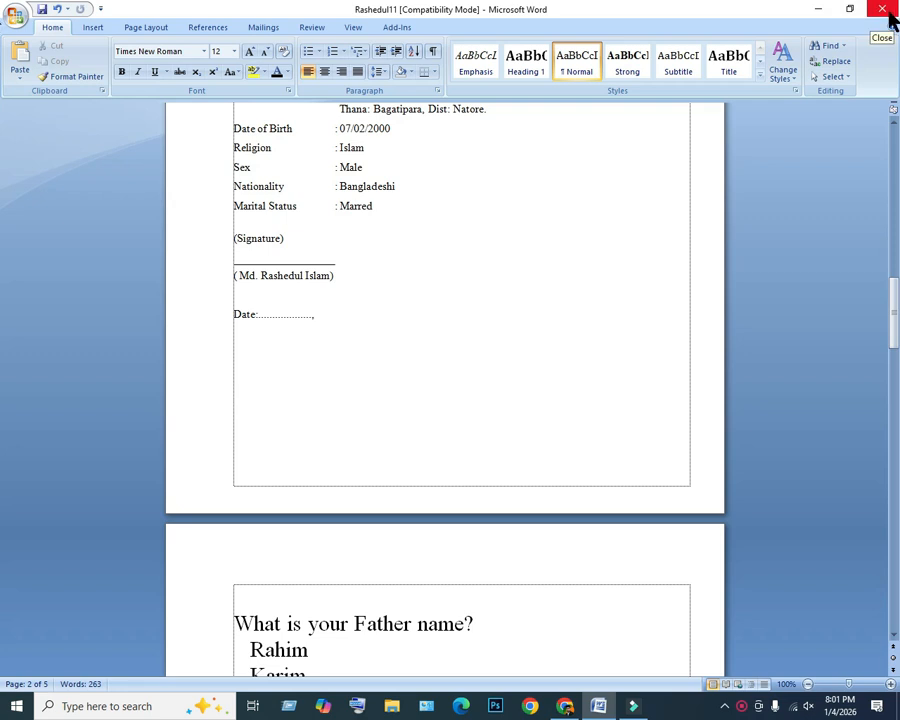
click(818, 15)
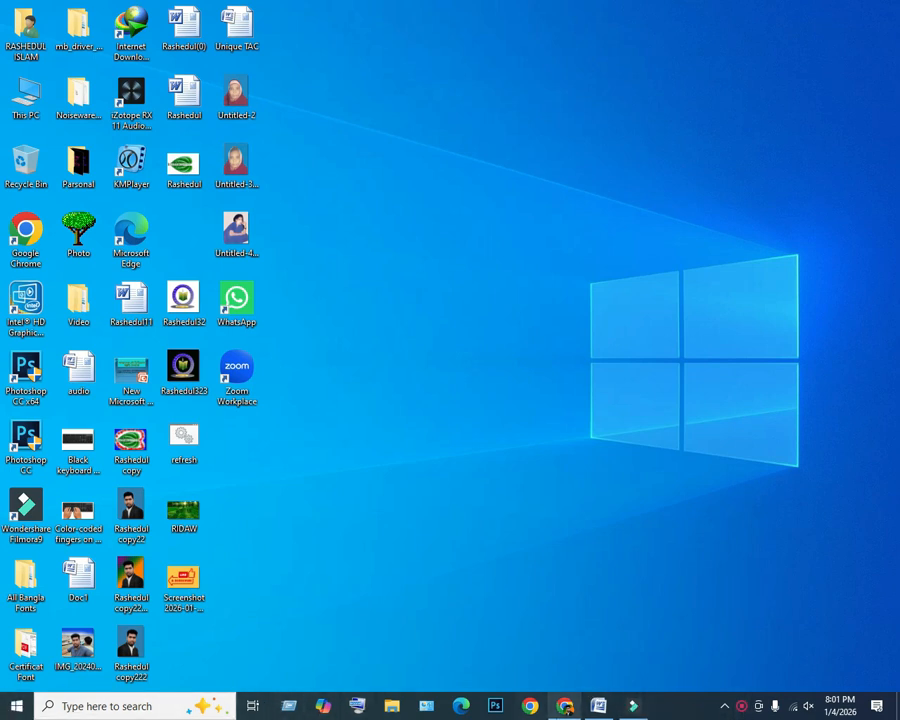
click(598, 708)
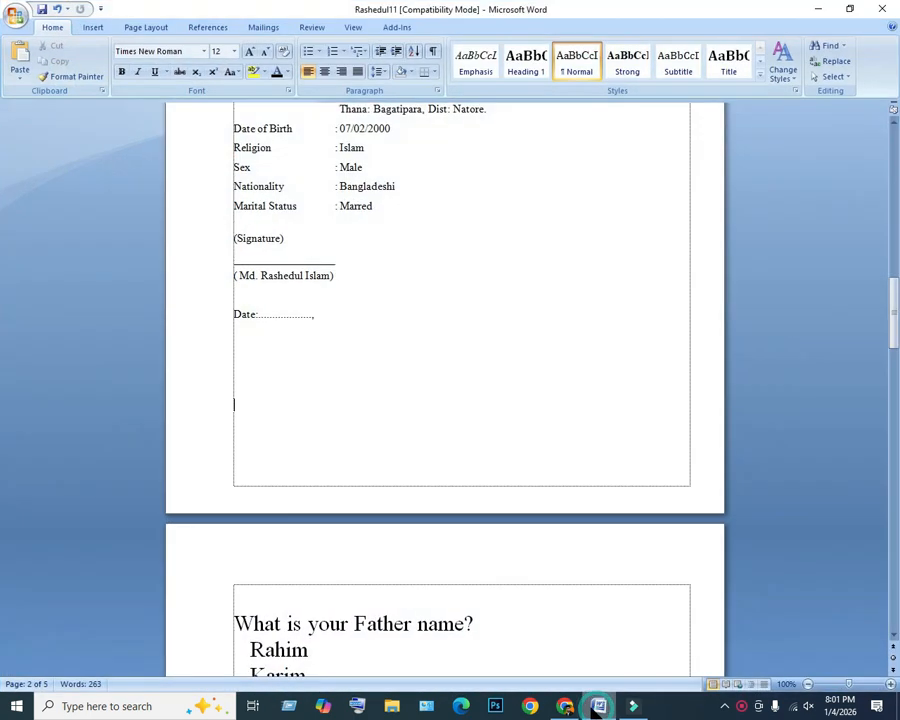
click(851, 9)
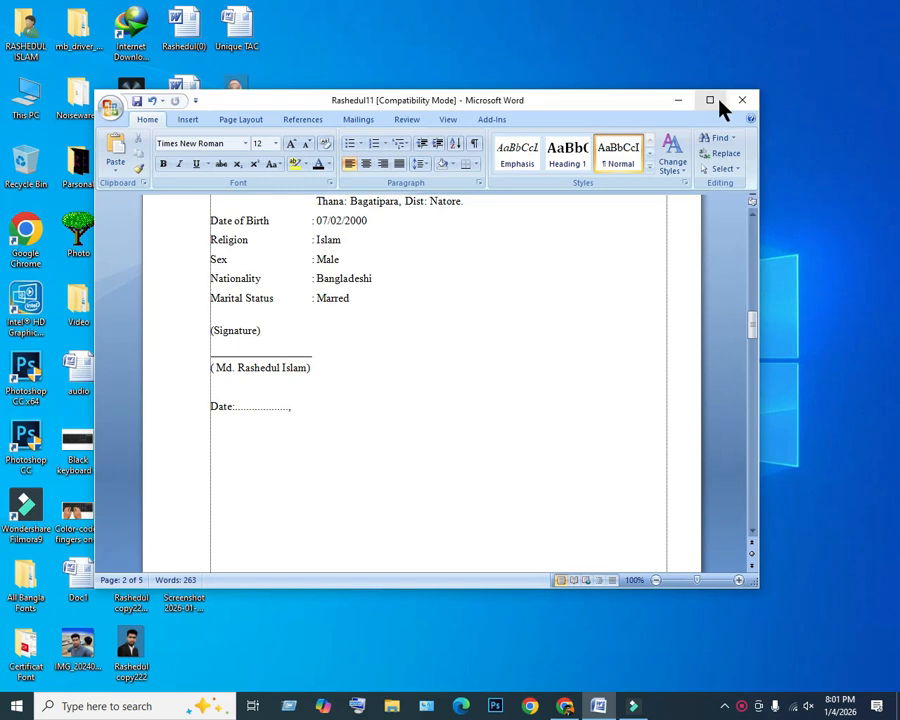
click(710, 100)
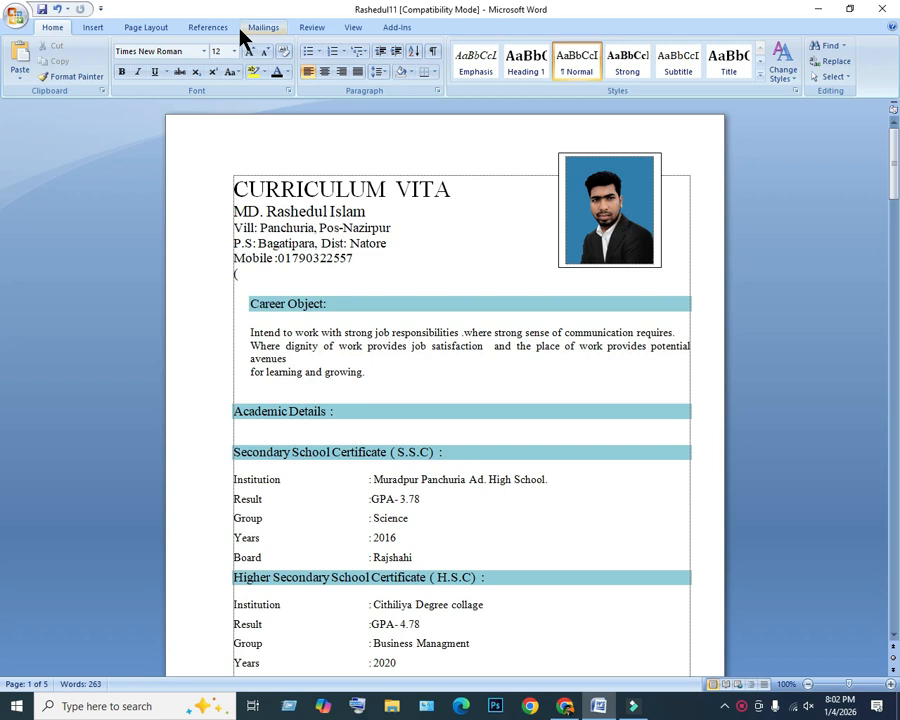
click(57, 31)
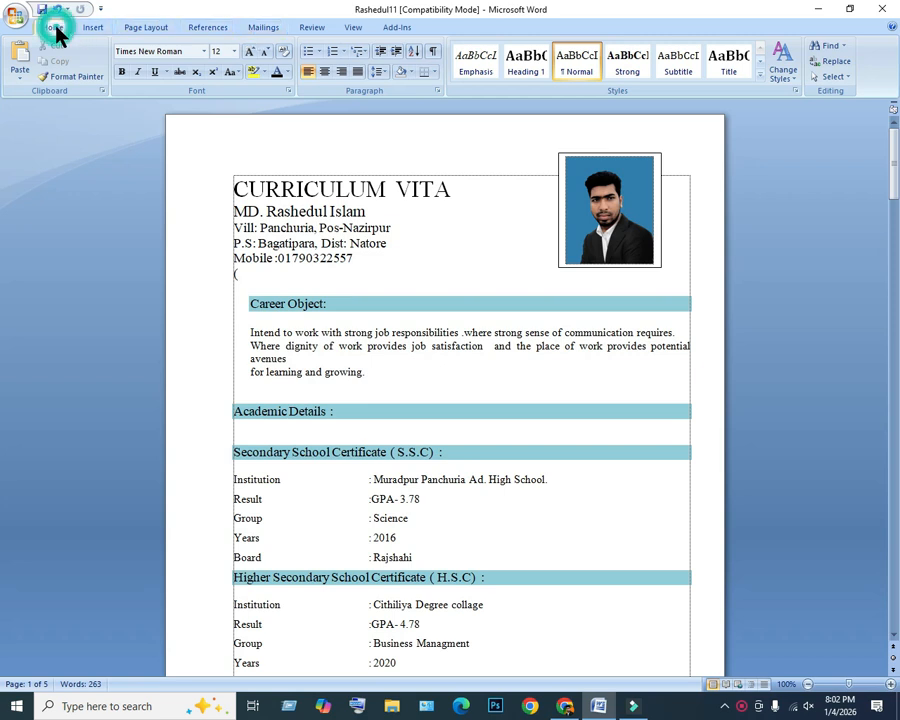
click(100, 30)
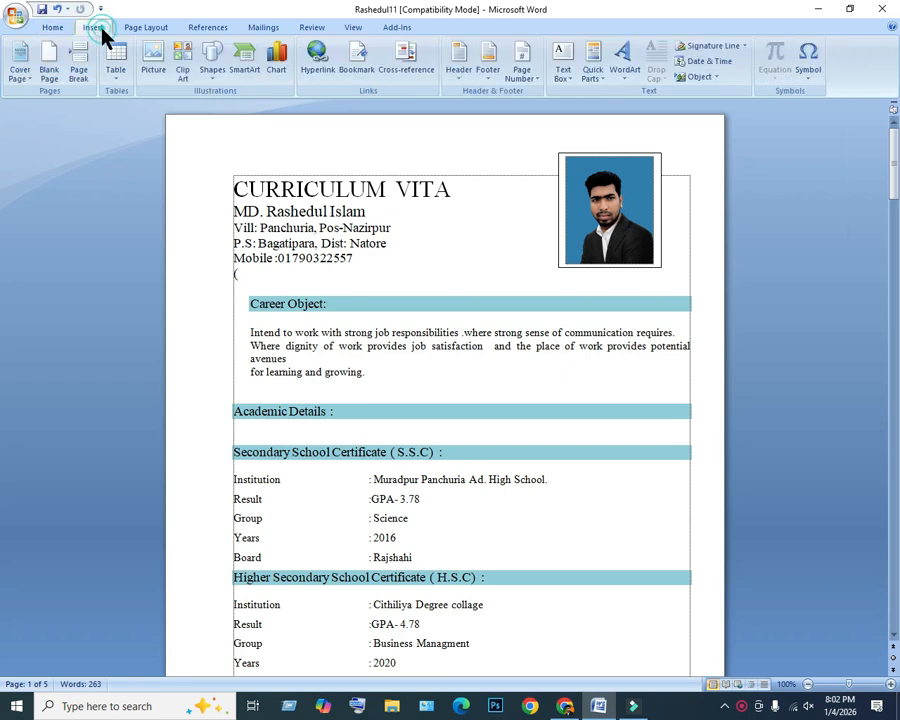
Show the Office Clipboard contents and clear all collected items.
click(56, 29)
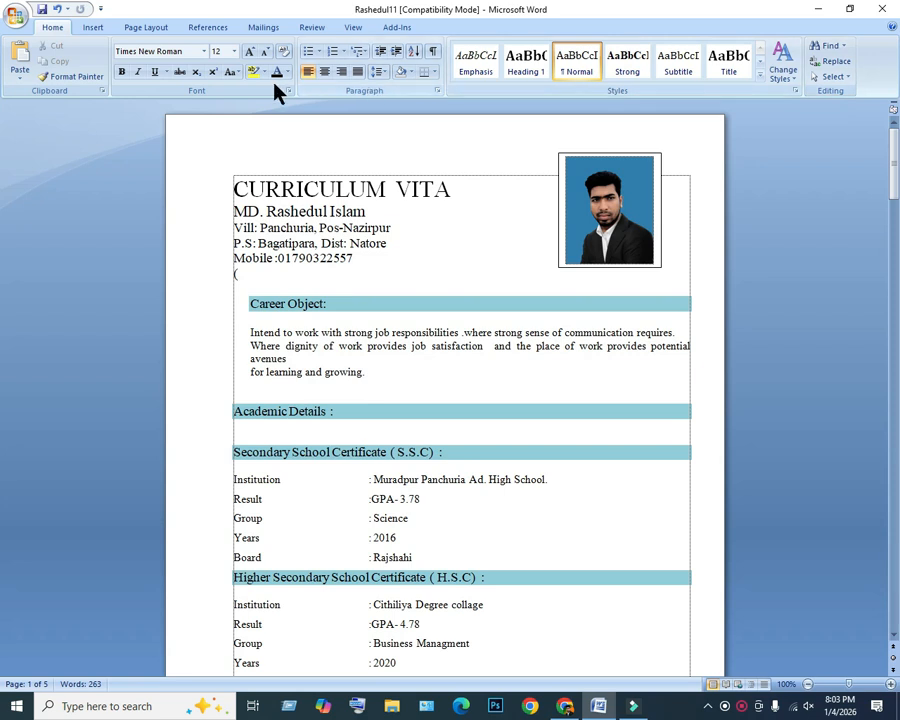
click(101, 90)
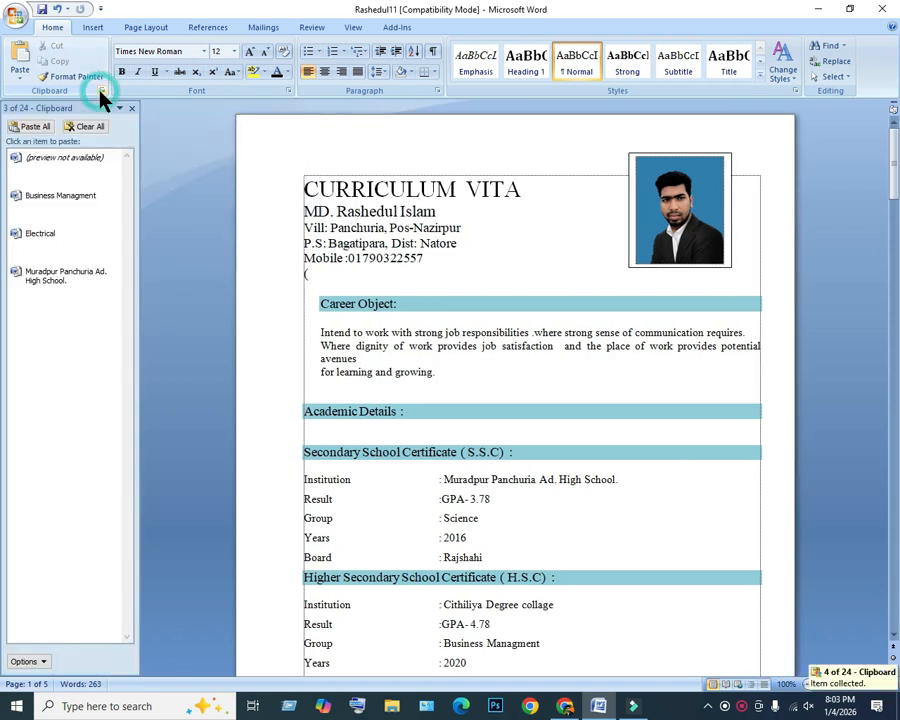
click(90, 128)
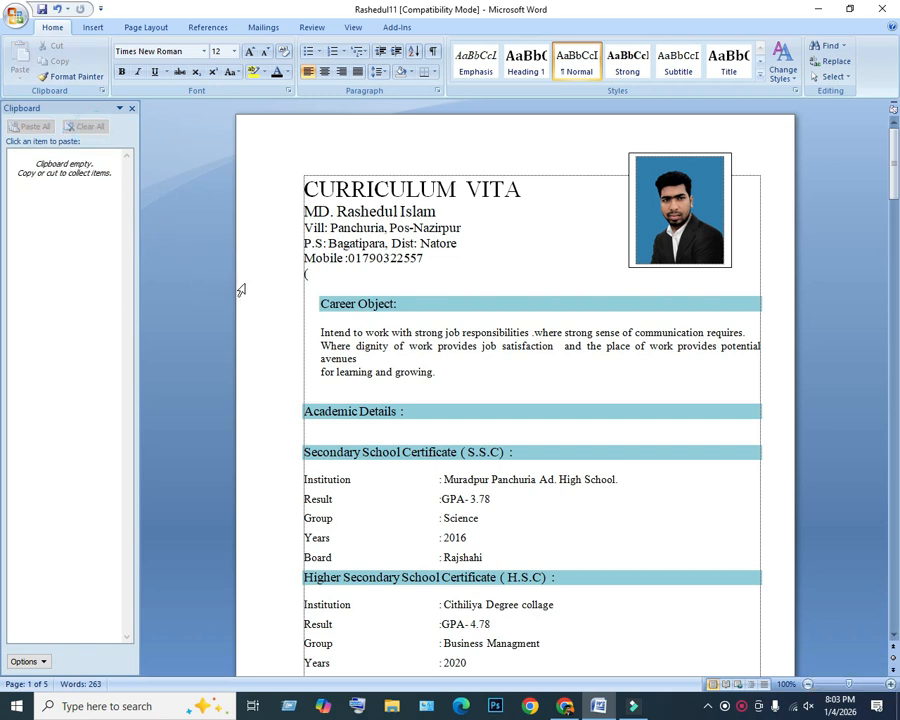
Delete the stray opening parenthesis on the line below the mobile number.
click(323, 285)
key(BackSpace)
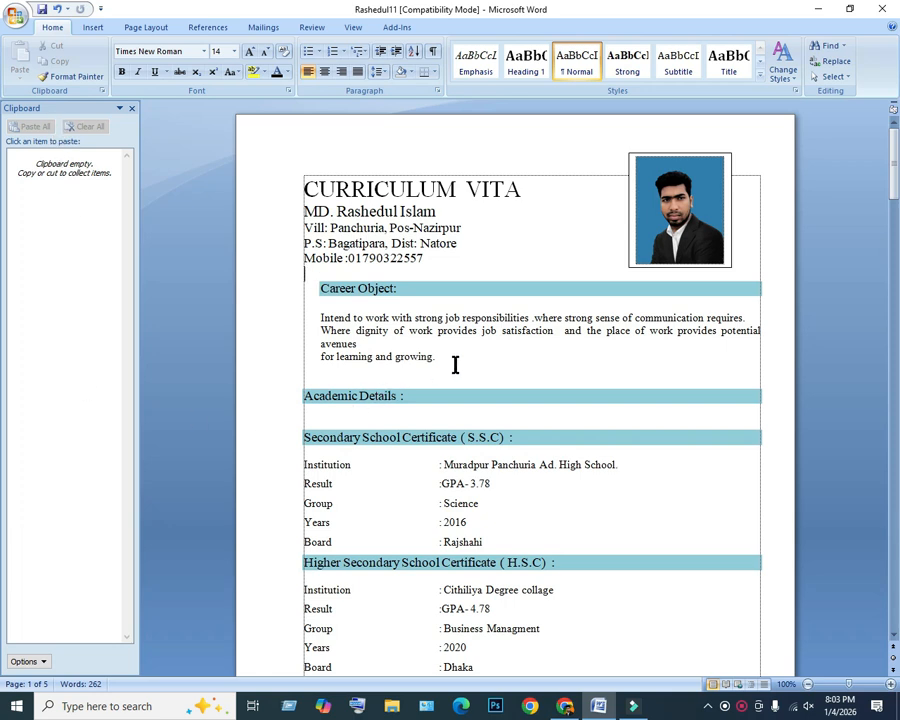
Copy the text "for learning and growing." from the end of the Career Object paragraph.
drag(438, 358, 325, 361)
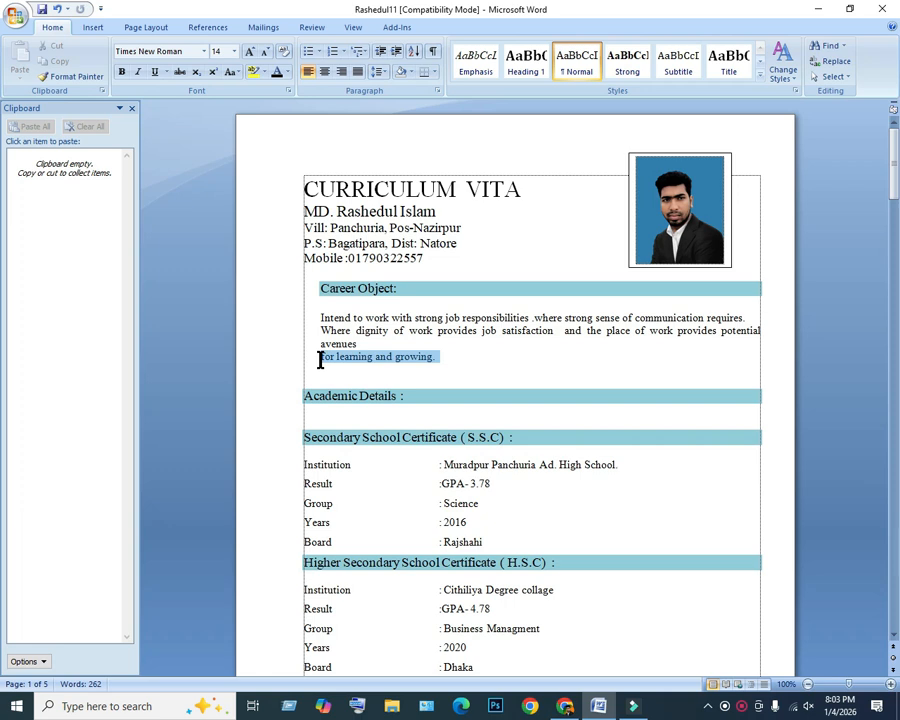
right_click(362, 362)
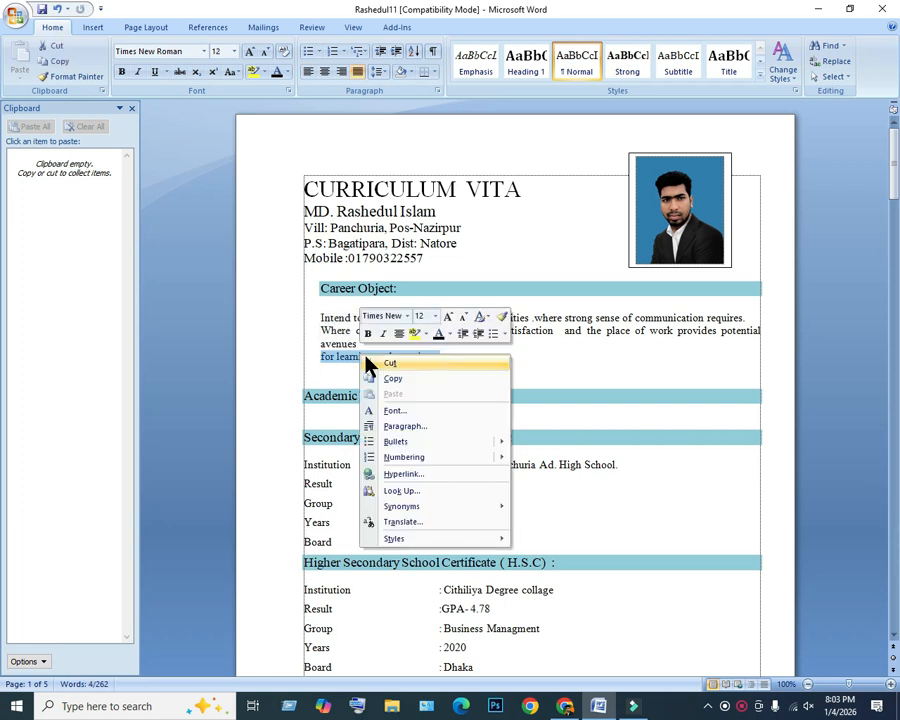
click(393, 378)
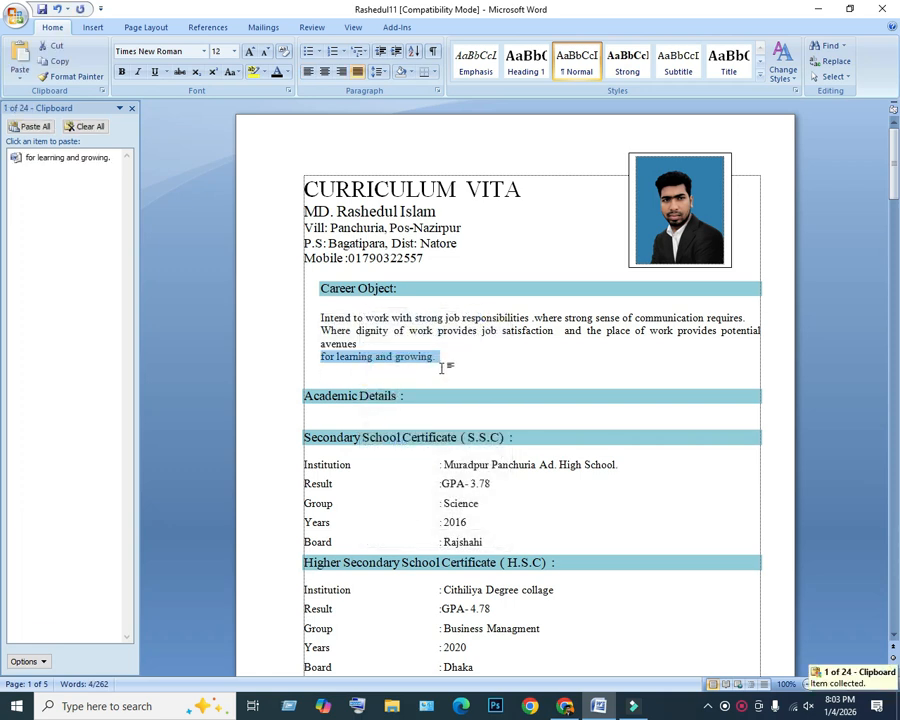
click(444, 366)
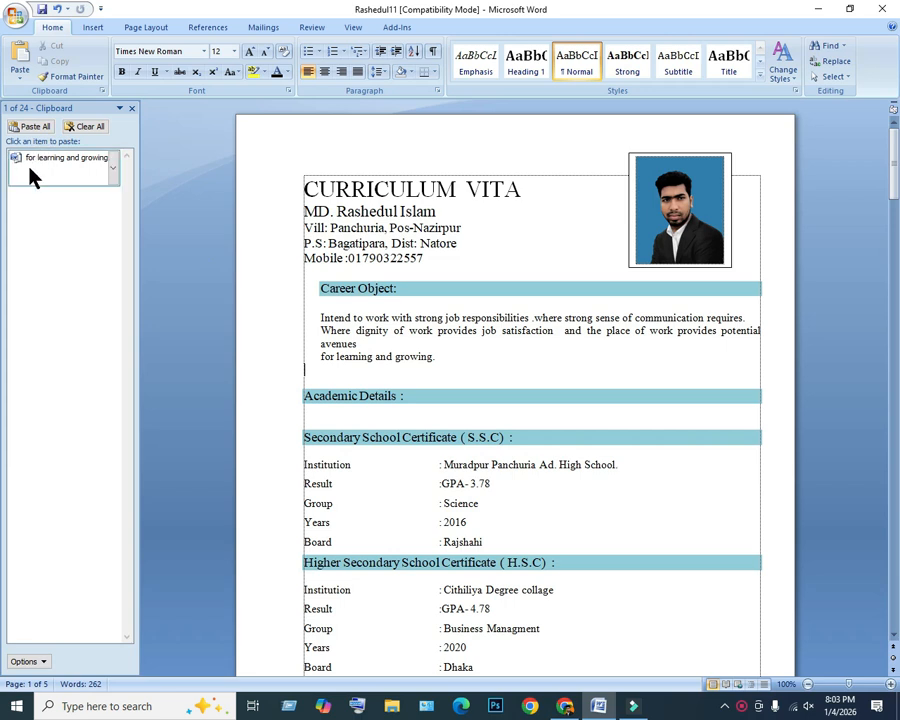
Copy the institution name "Muradpur Panchuria Ad. High School." from the Secondary School Certificate section.
scroll(416, 376, down, 3)
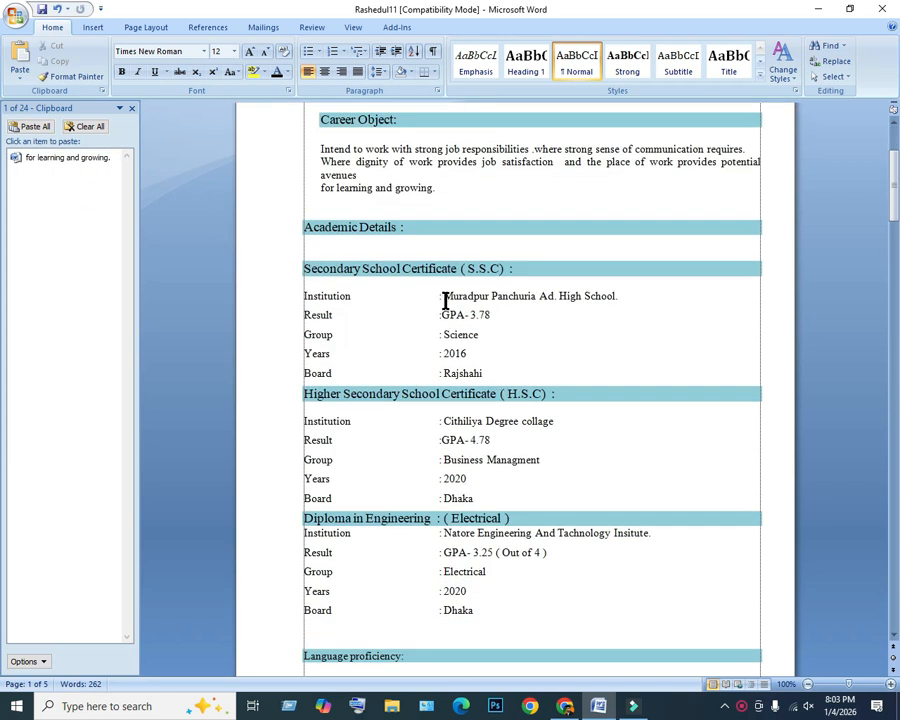
drag(444, 296, 632, 303)
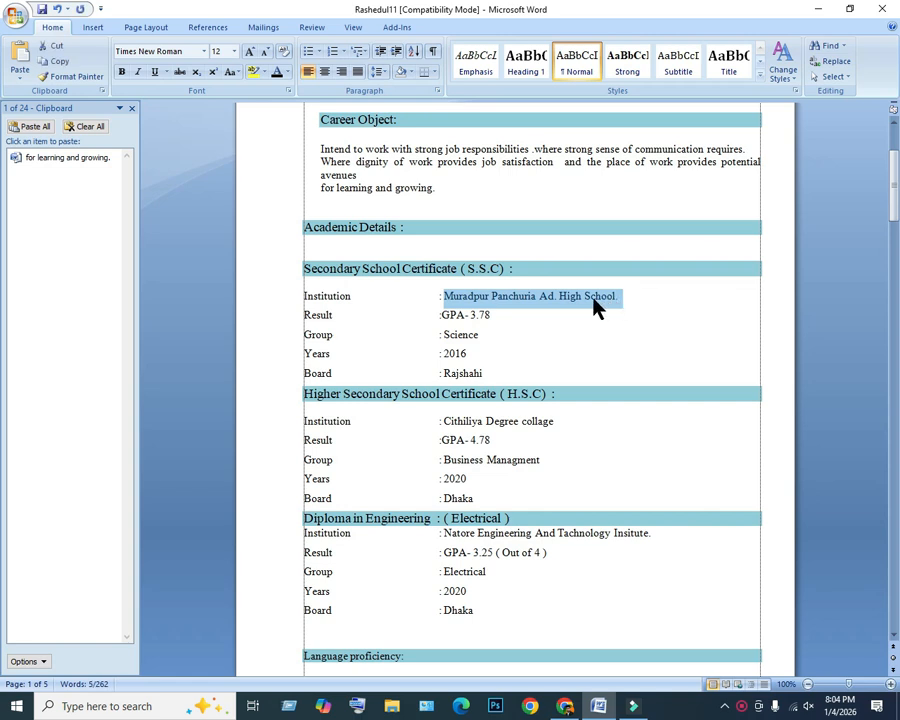
right_click(595, 307)
click(620, 322)
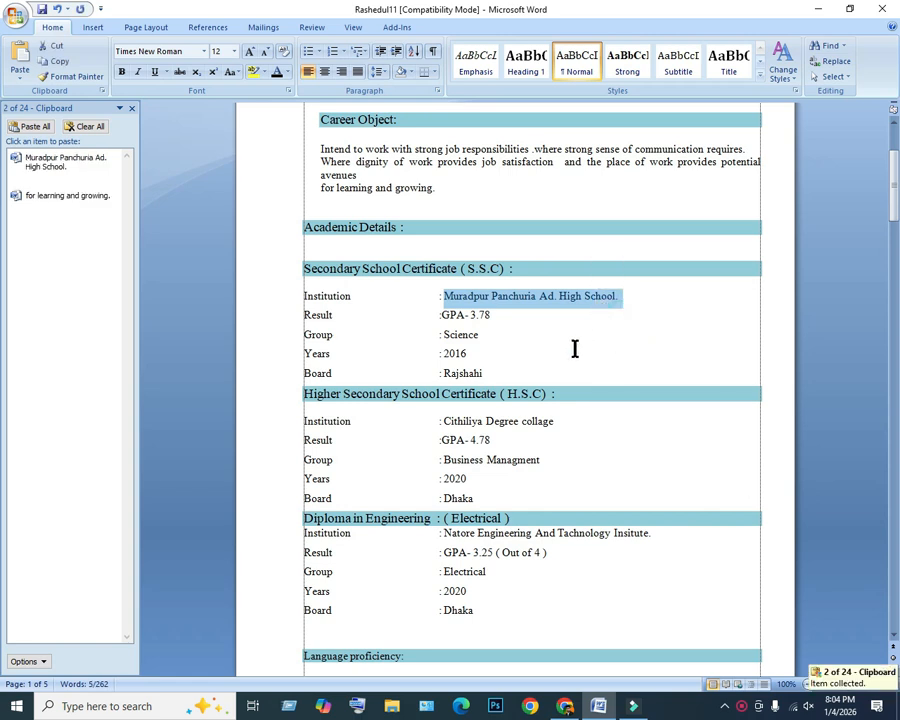
click(575, 348)
click(559, 432)
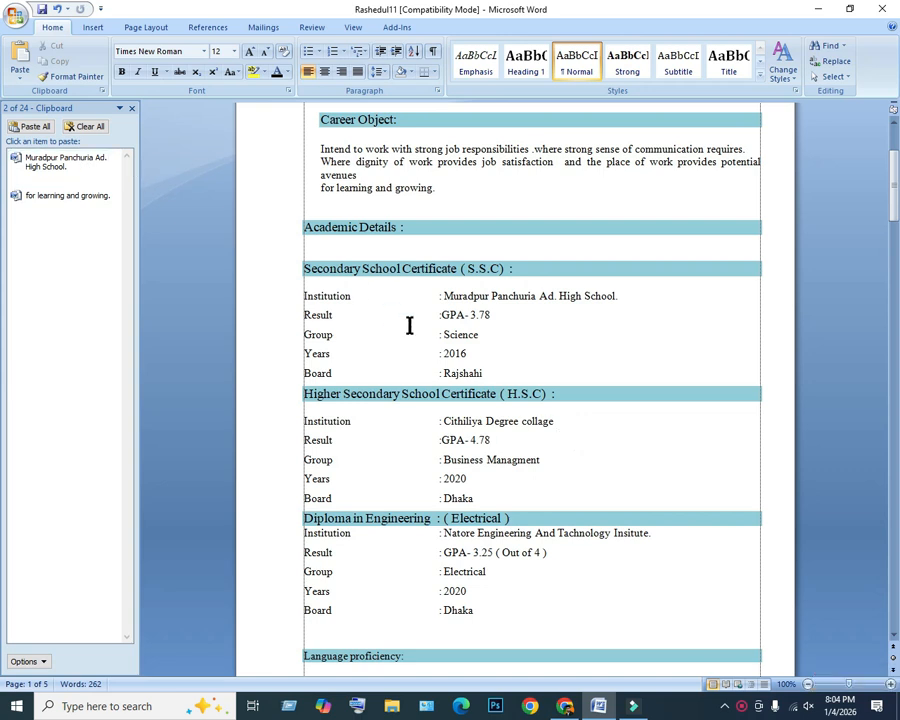
Copy the group name "Business Managment" from the Higher Secondary School Certificate section.
drag(546, 457, 464, 464)
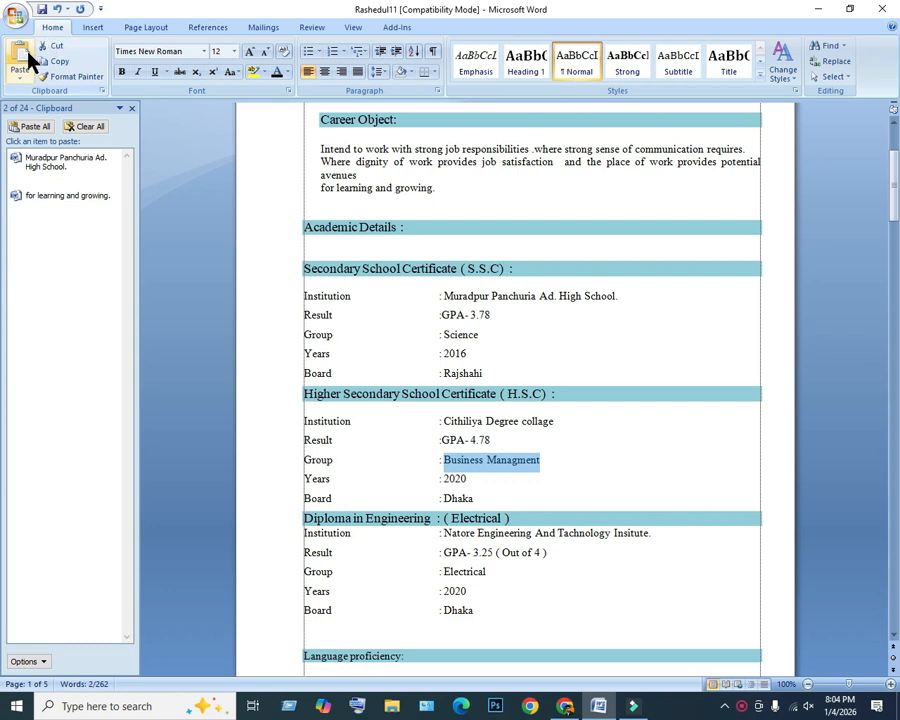
click(60, 62)
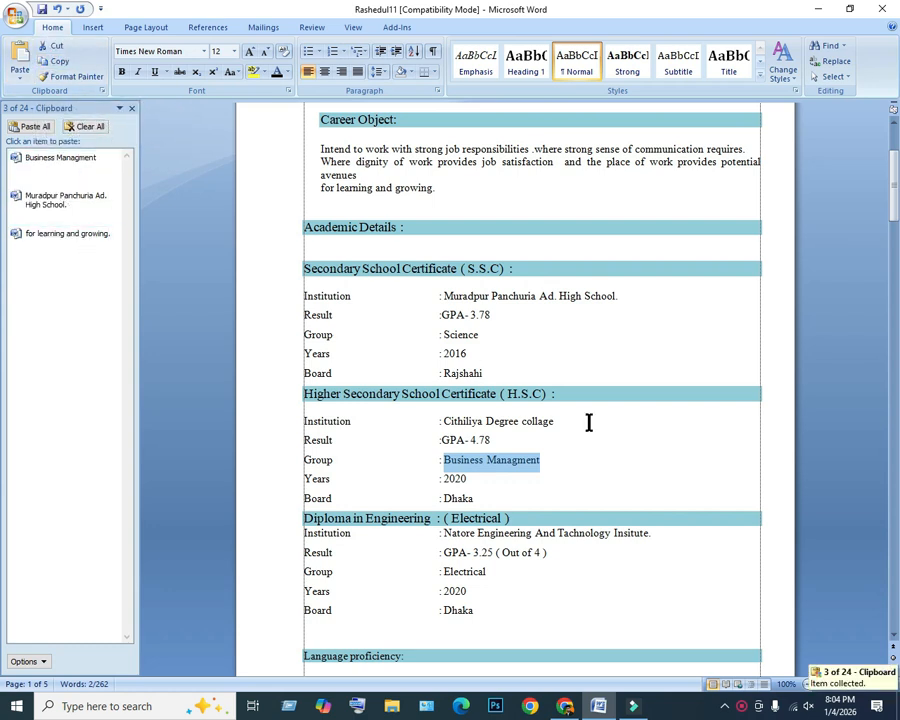
click(641, 446)
Paste the collected "Muradpur Panchuria Ad. High School." item on the blank line below the Date line on page 2, and delete it again.
scroll(641, 458, down, 4)
scroll(641, 458, down, 15)
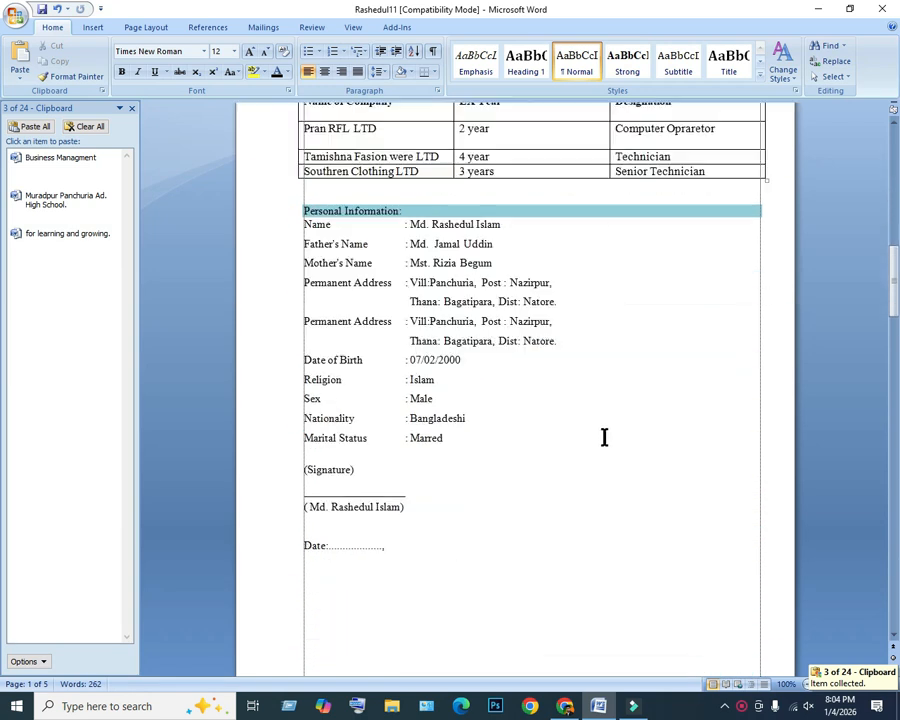
click(386, 382)
click(334, 352)
click(310, 346)
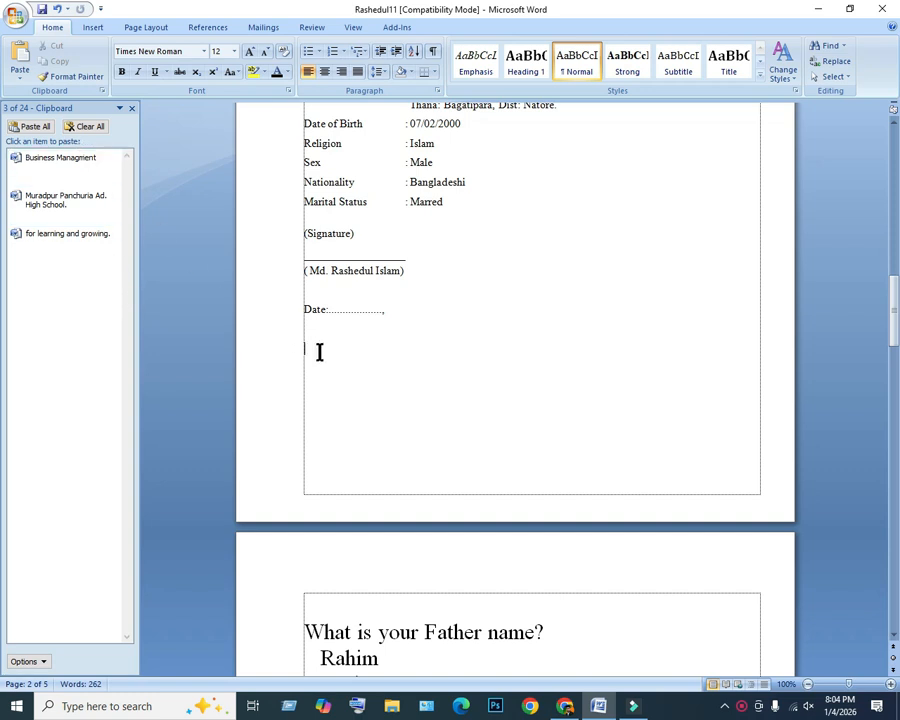
click(318, 351)
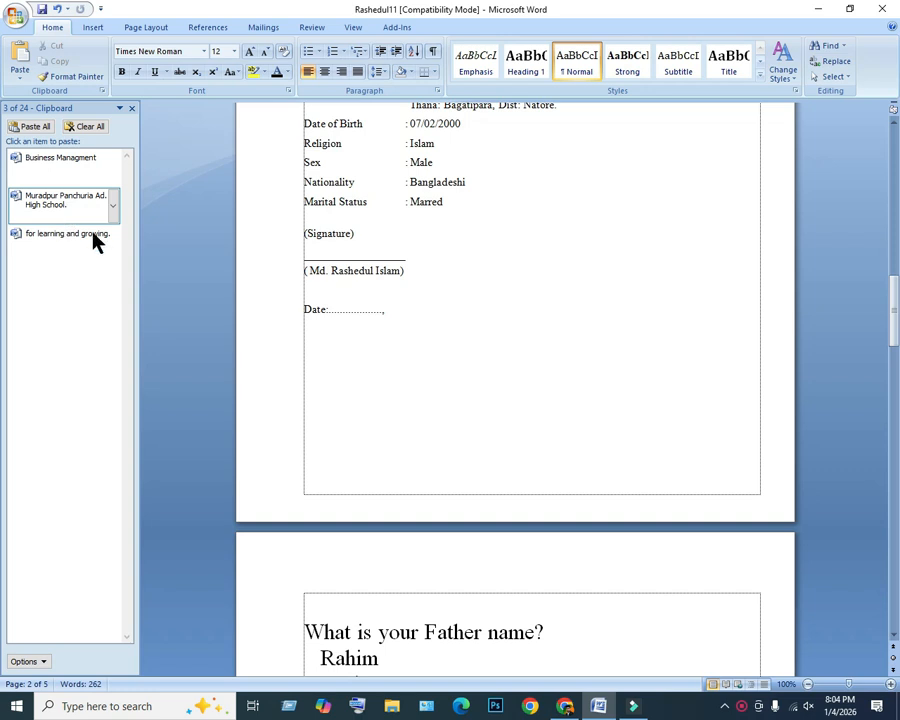
click(75, 207)
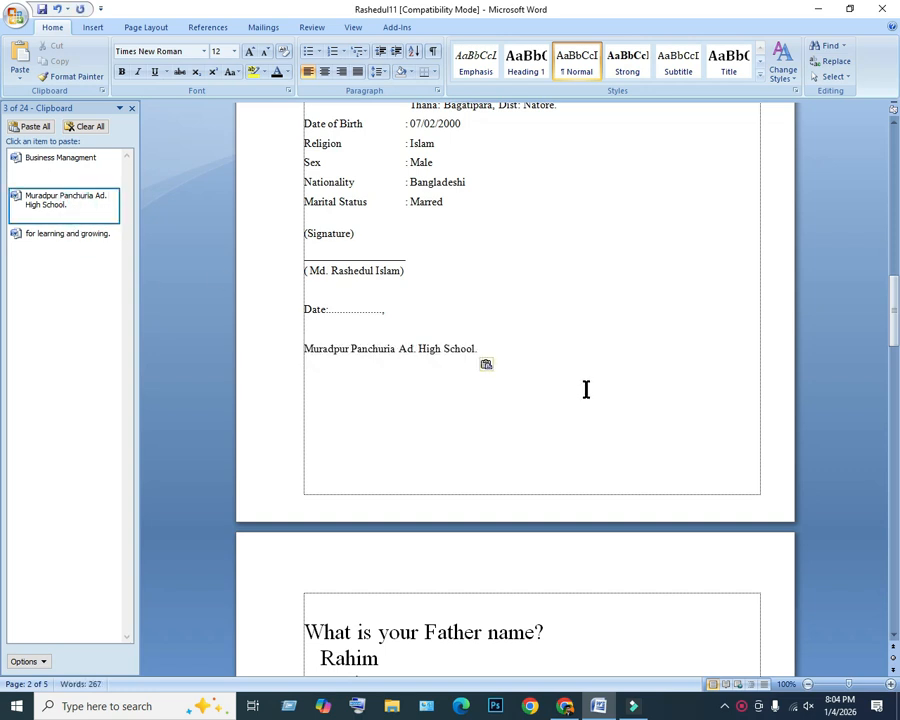
drag(505, 358, 278, 357)
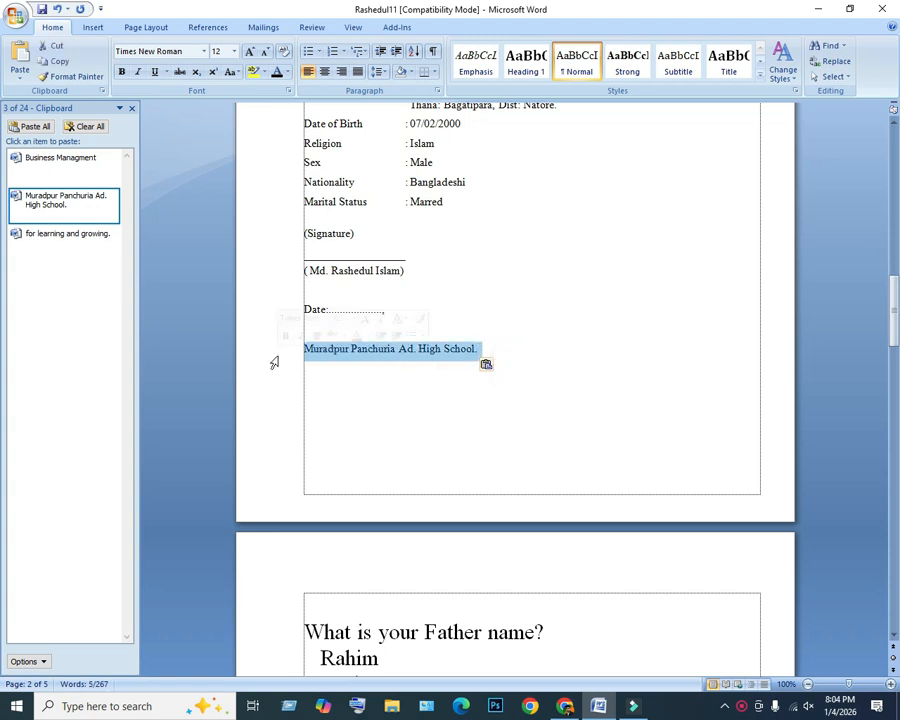
key(Delete)
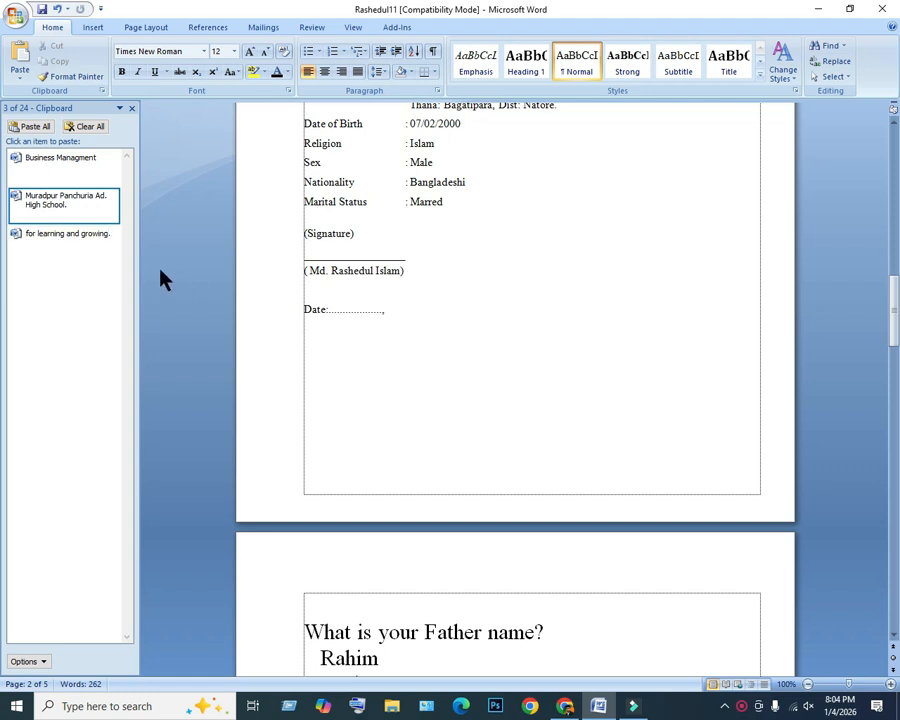
Paste the collected "for learning and growing." item on the blank line below the Date line, and delete it again.
click(68, 240)
drag(438, 347, 311, 353)
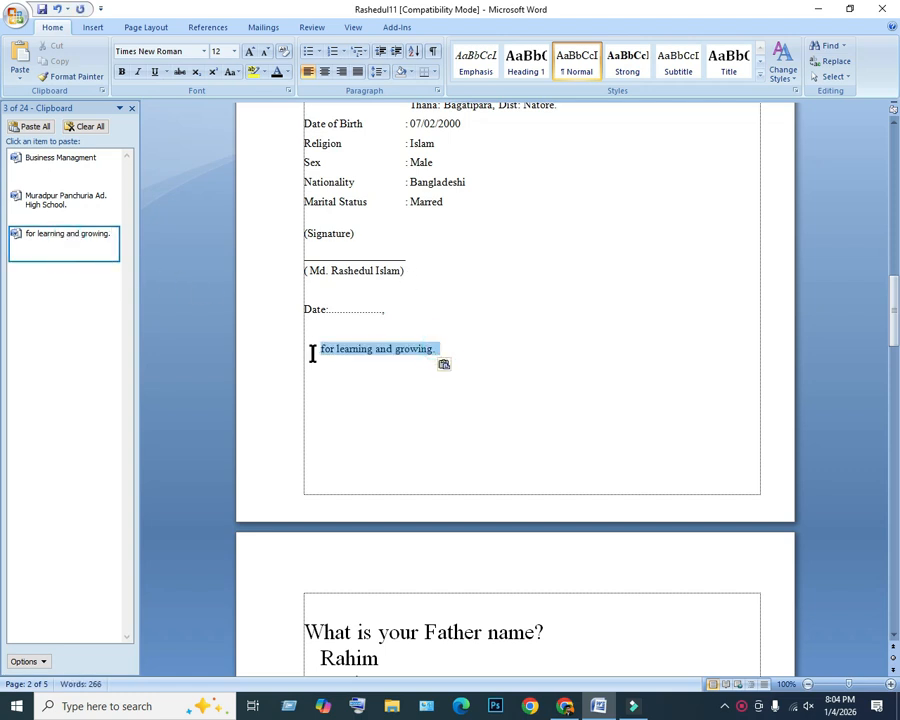
key(Delete)
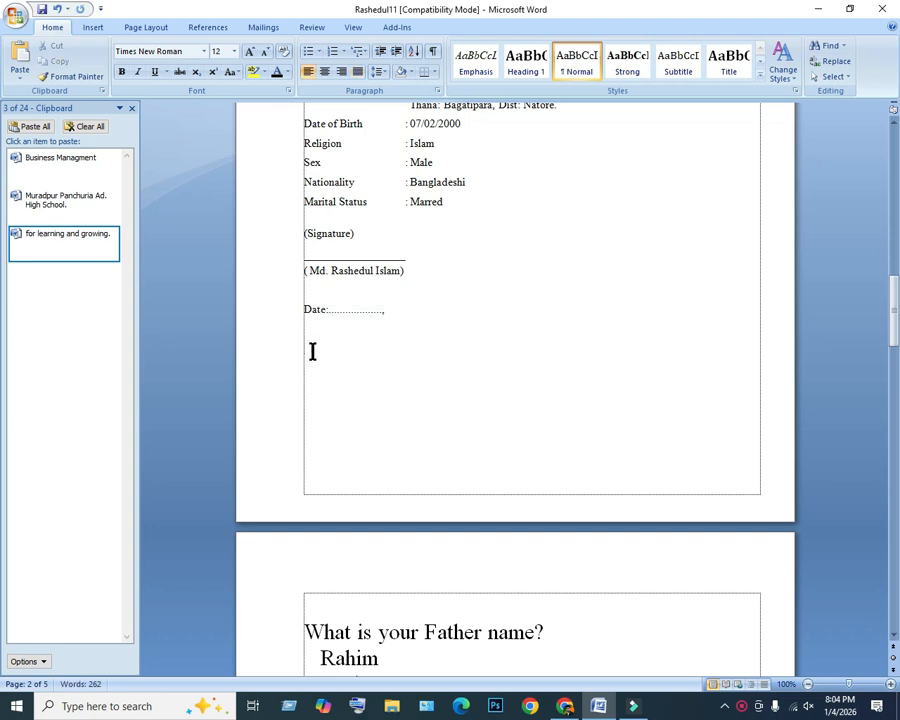
Return to the beginning of the CV and browse the list of available fonts without choosing one.
scroll(312, 352, up, 10)
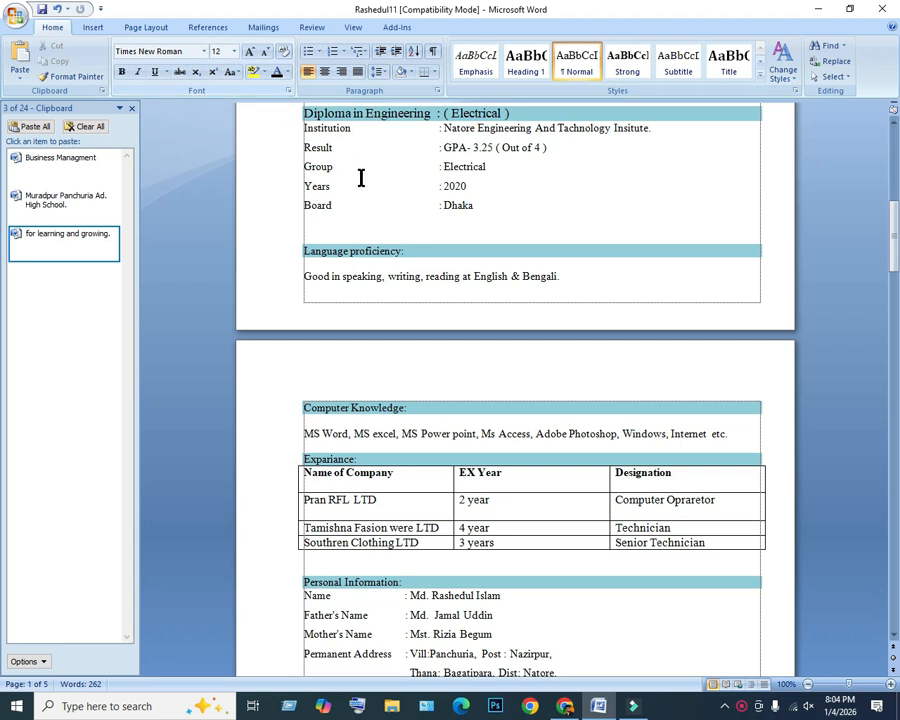
scroll(360, 180, up, 9)
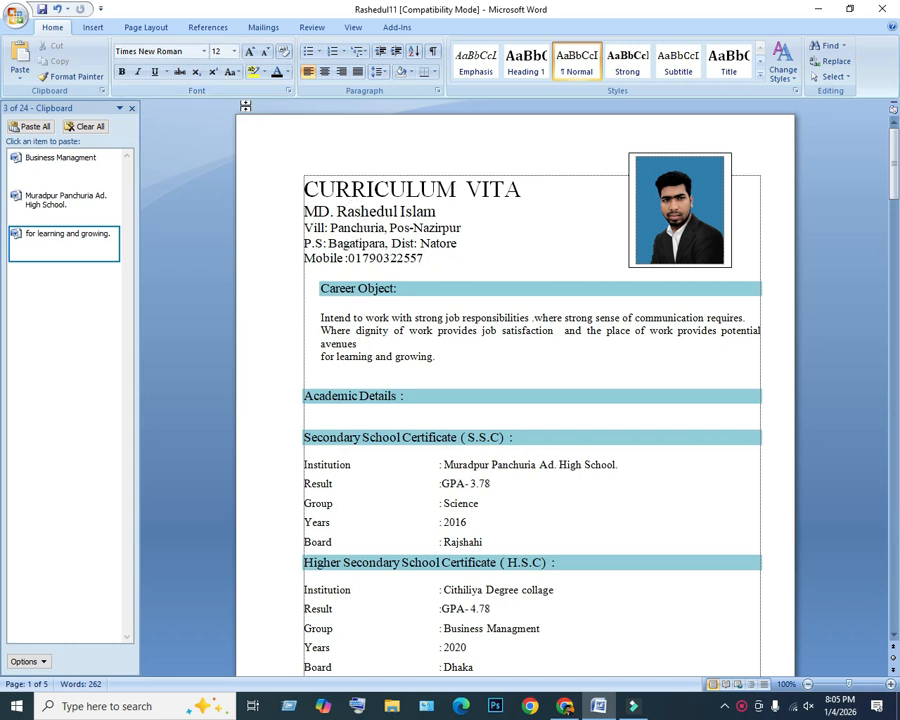
click(204, 51)
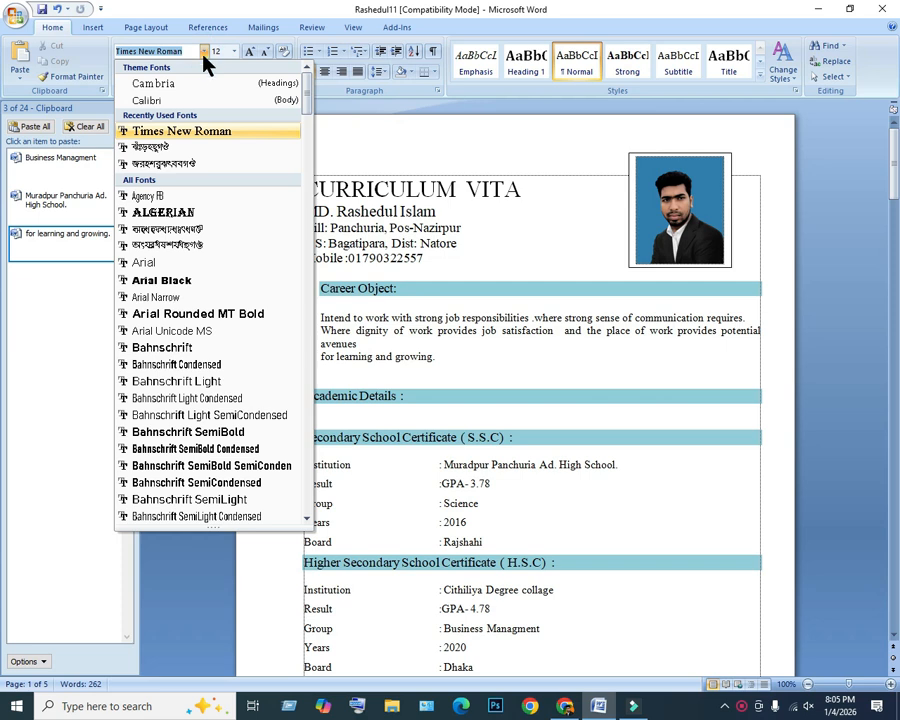
scroll(187, 385, down, 9)
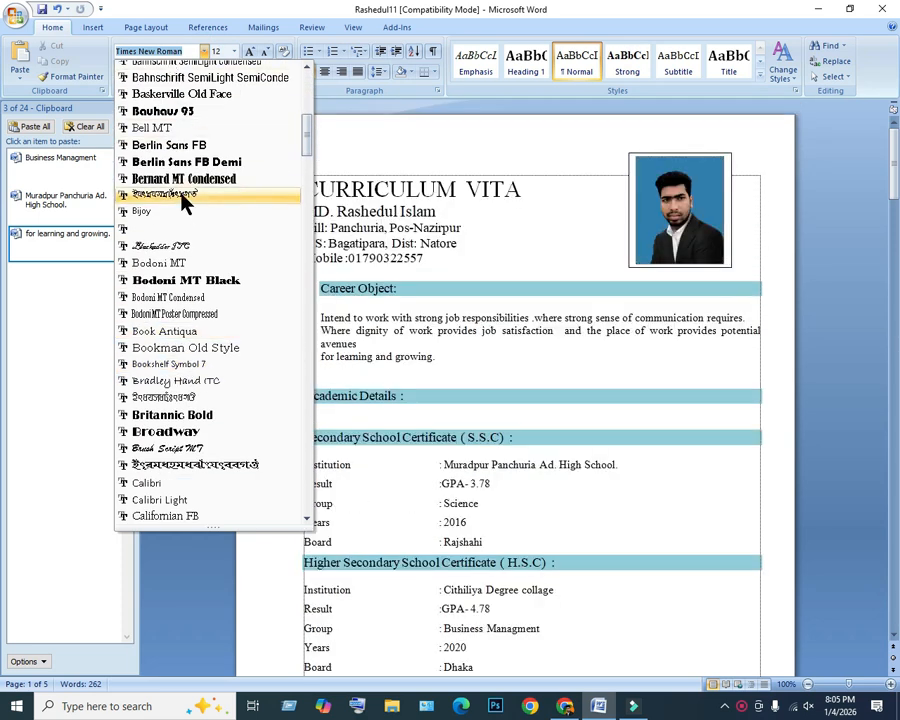
scroll(195, 285, down, 9)
scroll(193, 288, down, 18)
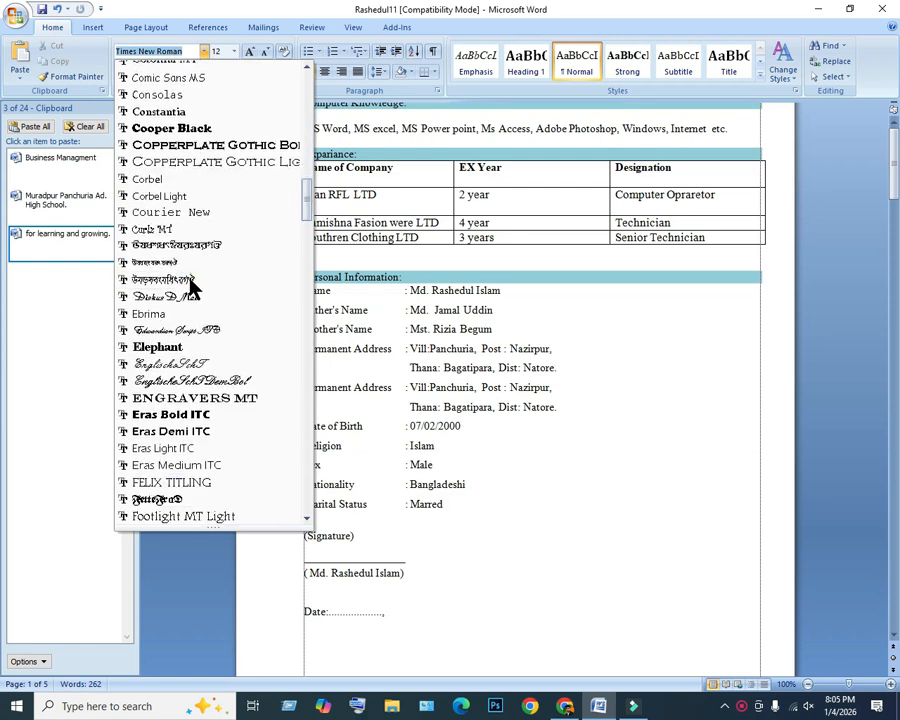
scroll(190, 285, down, 5)
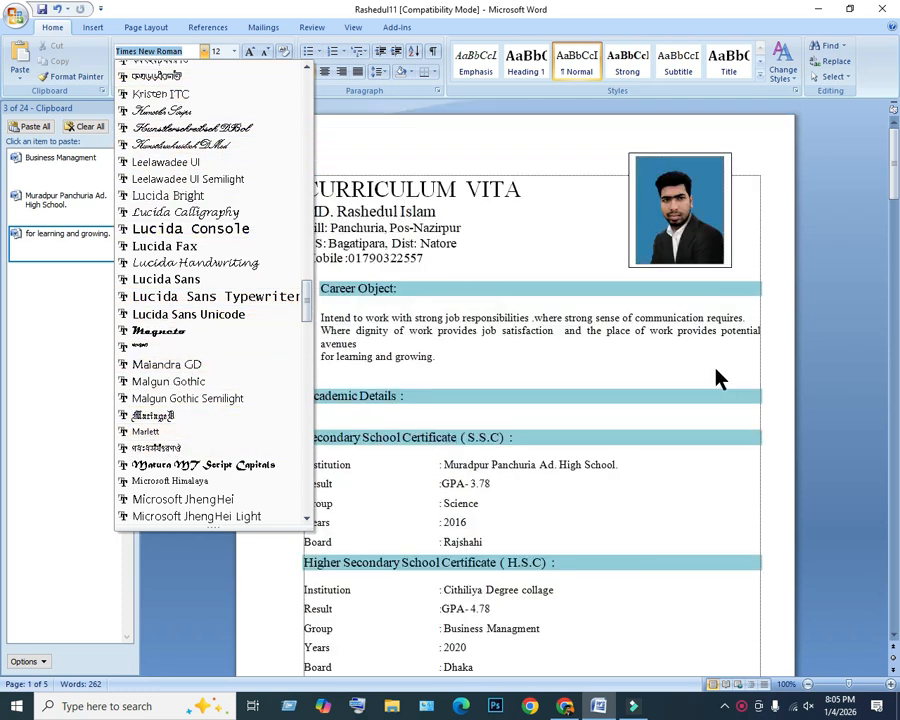
click(504, 239)
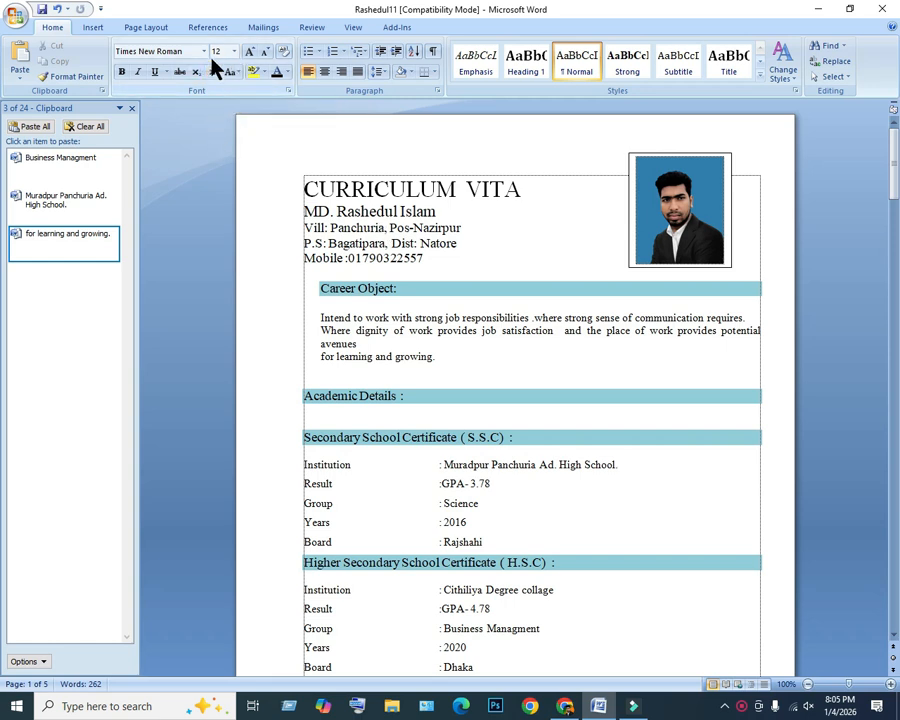
Preview a font size of 16 on the paragraph under the Career Object heading without applying it.
drag(442, 357, 321, 318)
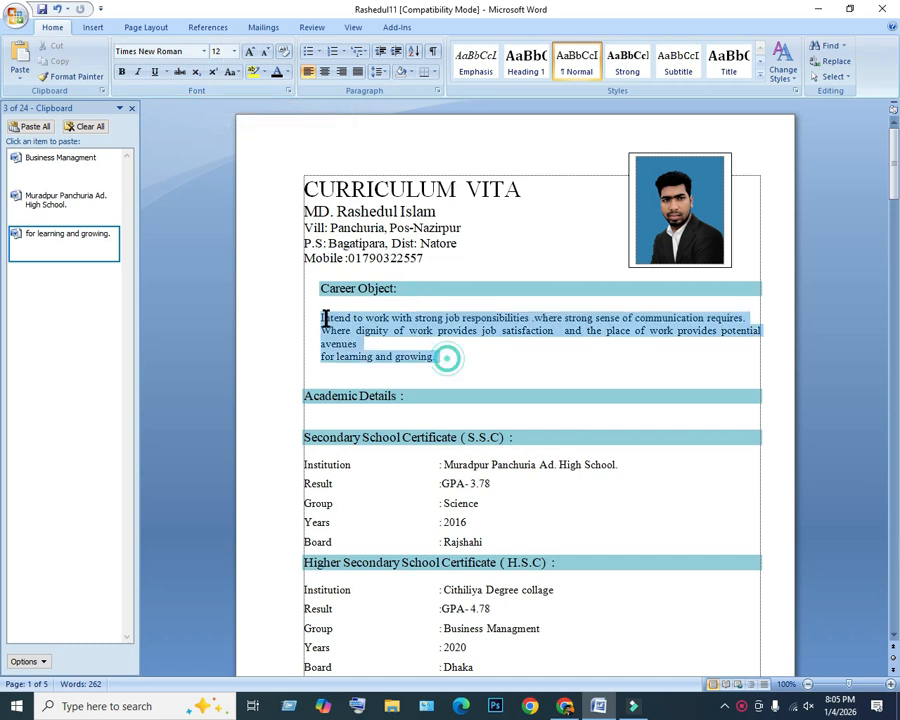
click(234, 53)
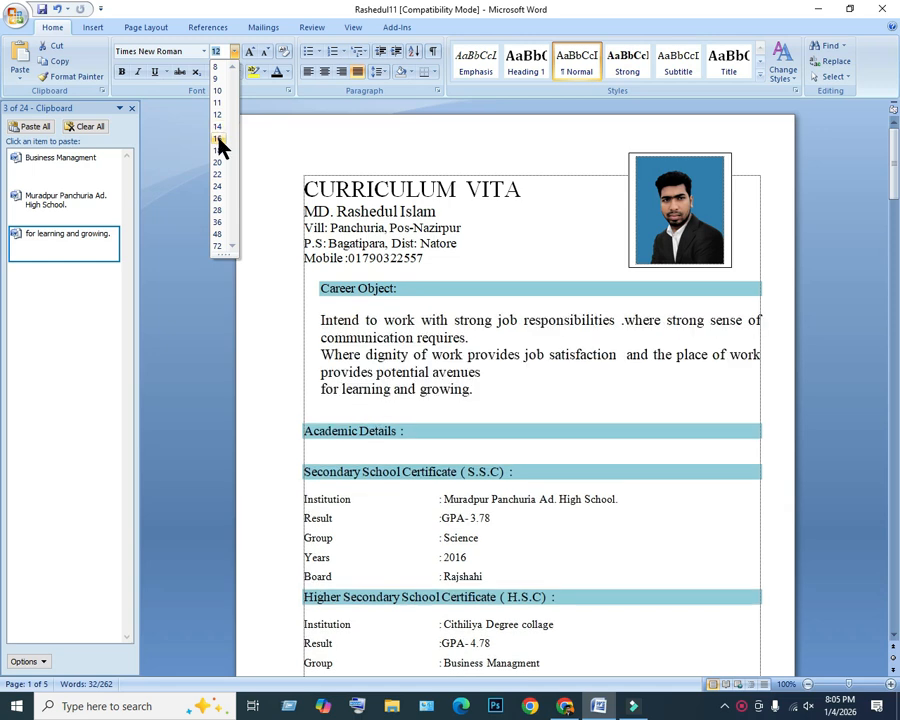
click(316, 135)
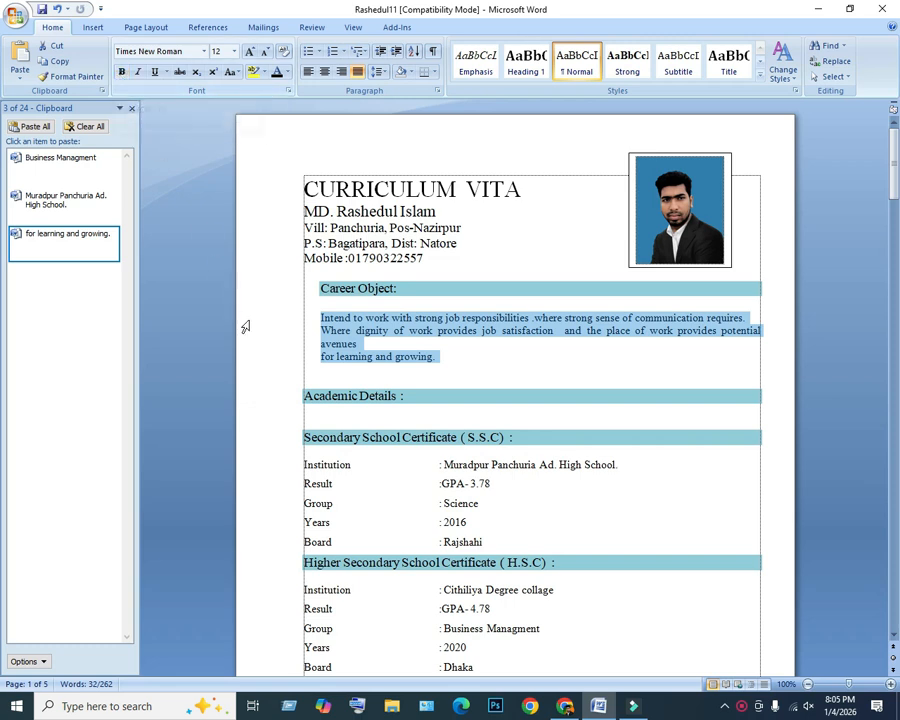
click(442, 357)
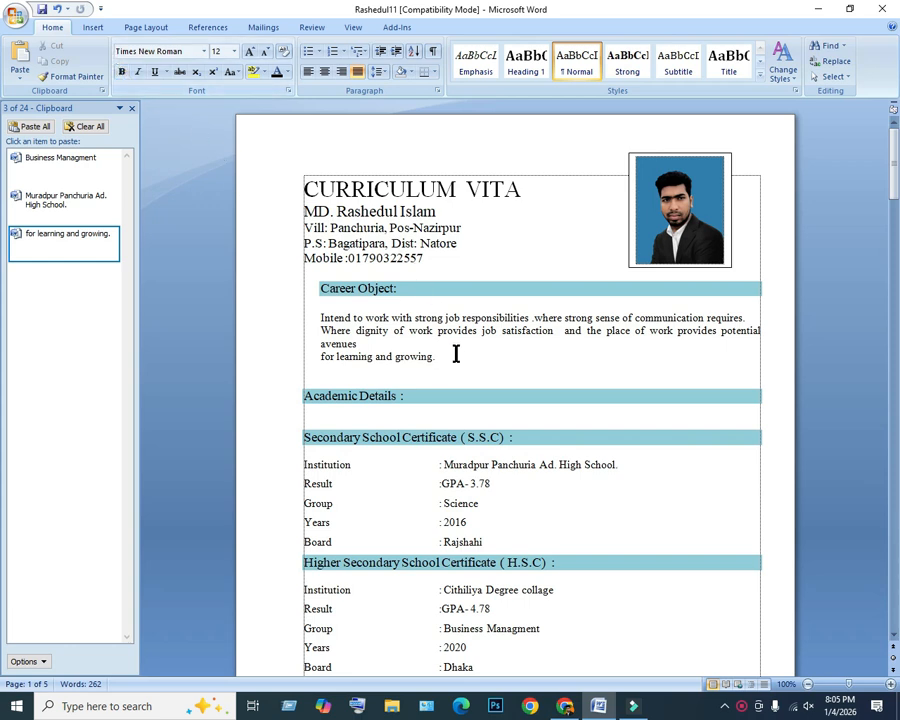
Make the paragraph under the Career Object heading bold, and remove the bold again.
drag(440, 357, 312, 321)
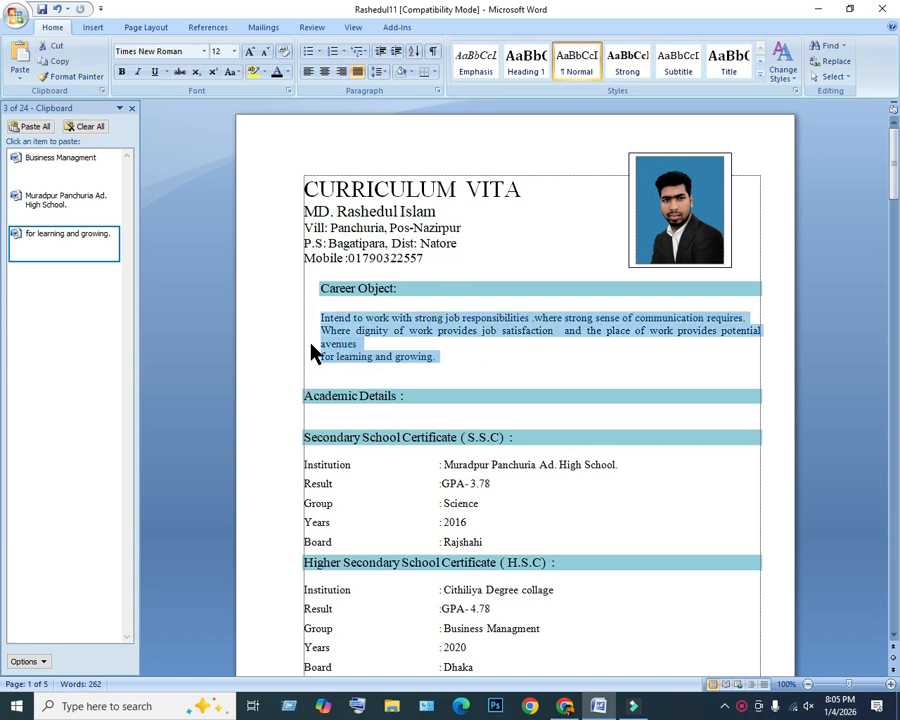
click(121, 77)
click(382, 332)
drag(447, 369, 312, 320)
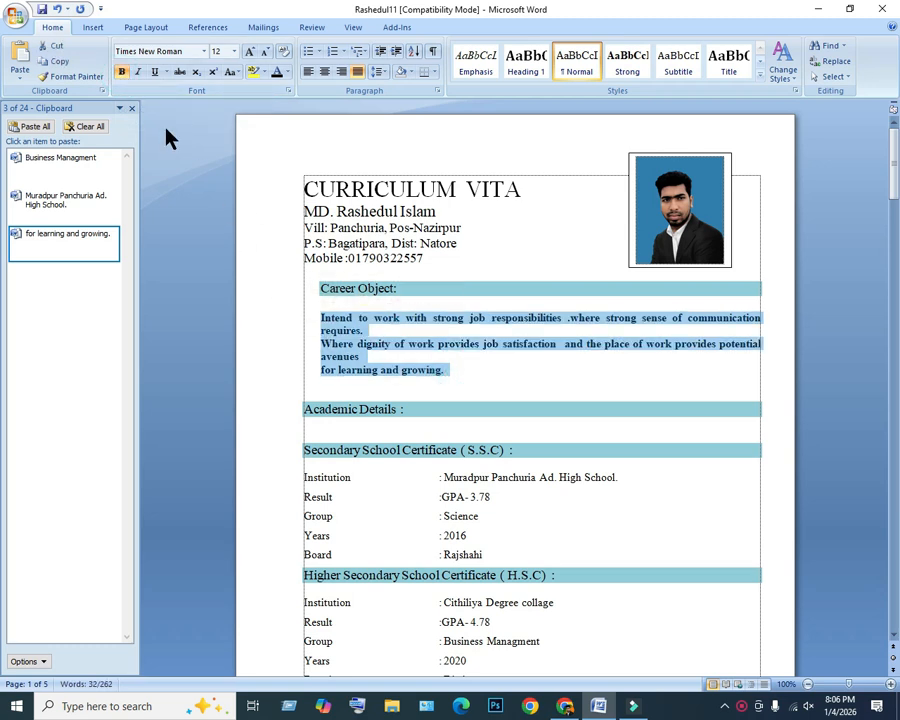
click(121, 73)
click(560, 231)
Apply bold and italic to the "CURRICULUM VITA" title, and remove both again.
click(540, 187)
drag(540, 187, 307, 193)
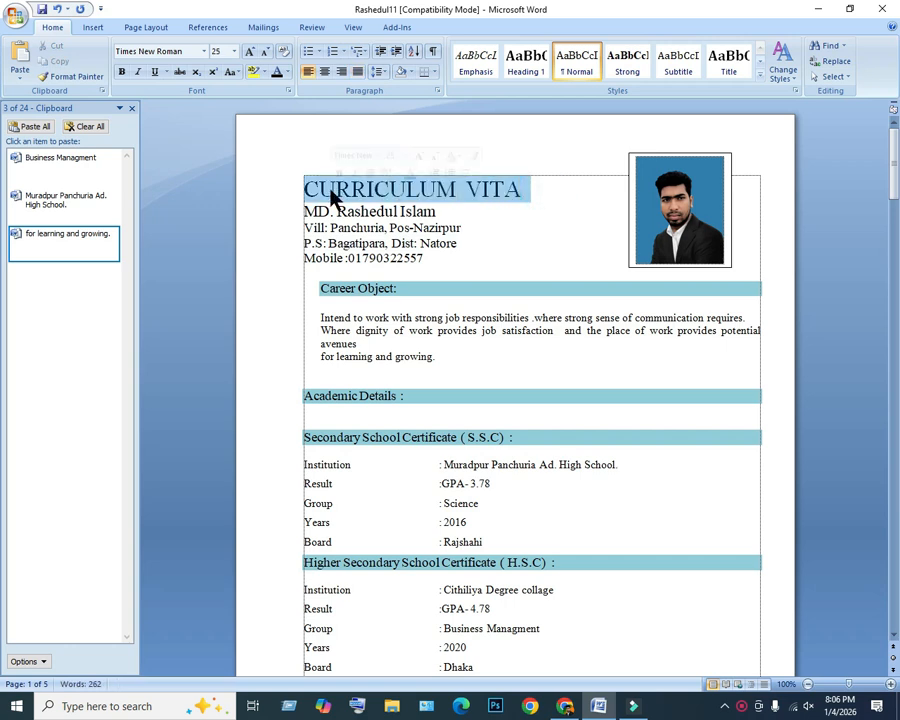
click(121, 72)
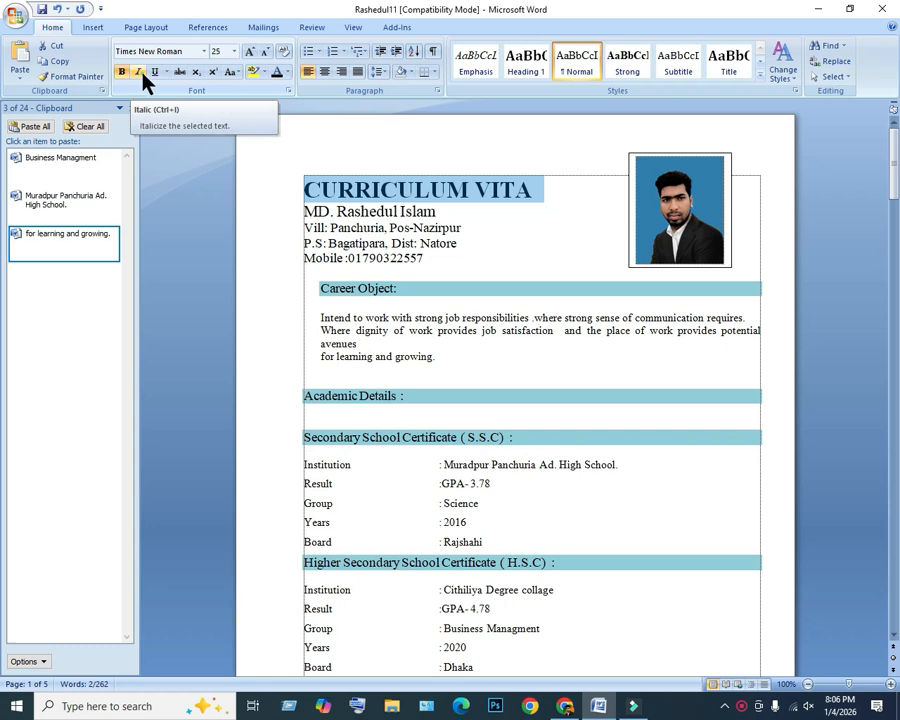
click(143, 75)
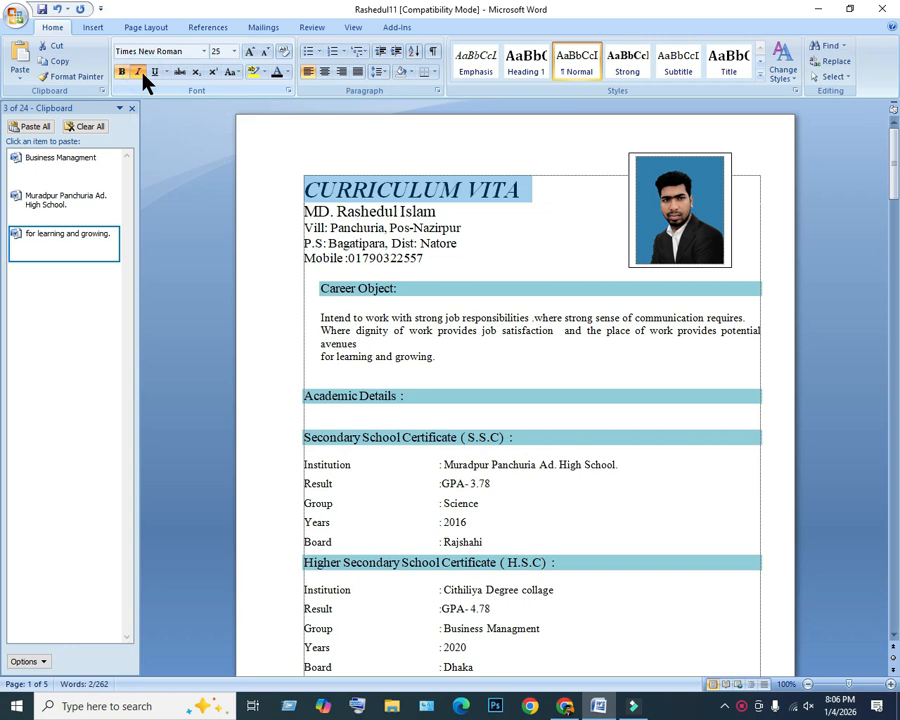
click(140, 75)
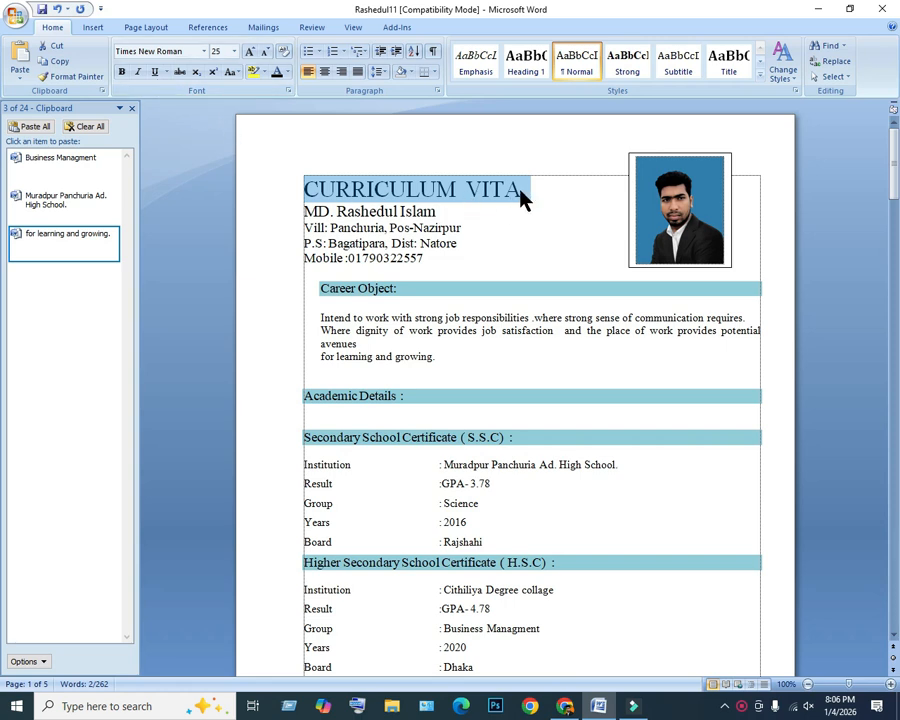
Underline the "CURRICULUM VITA" title, and remove the underline again.
click(156, 73)
click(519, 190)
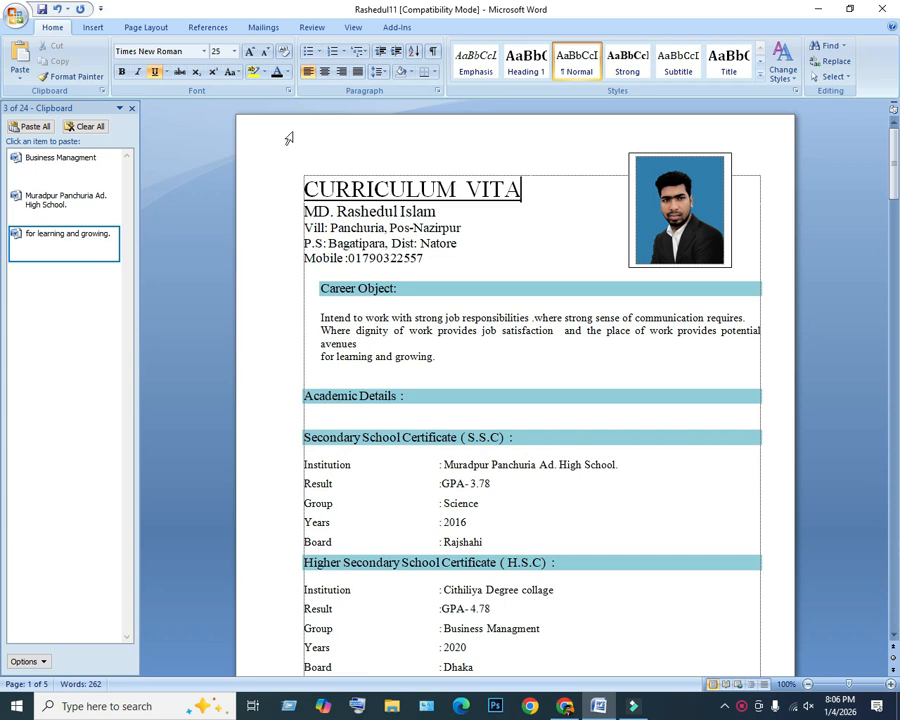
drag(558, 203, 305, 193)
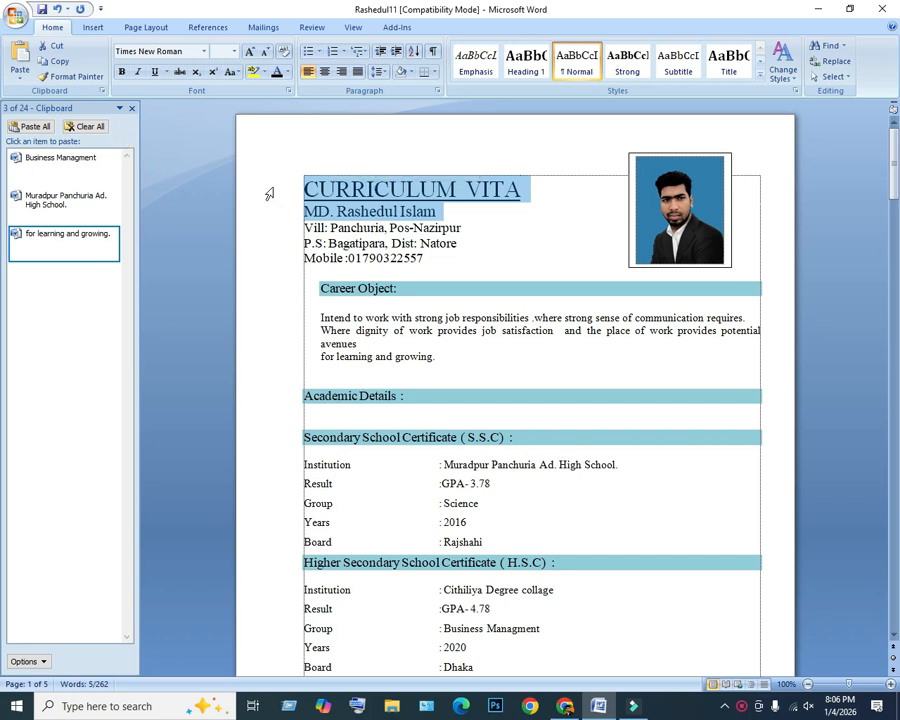
drag(428, 207, 352, 186)
key(shift+Right)
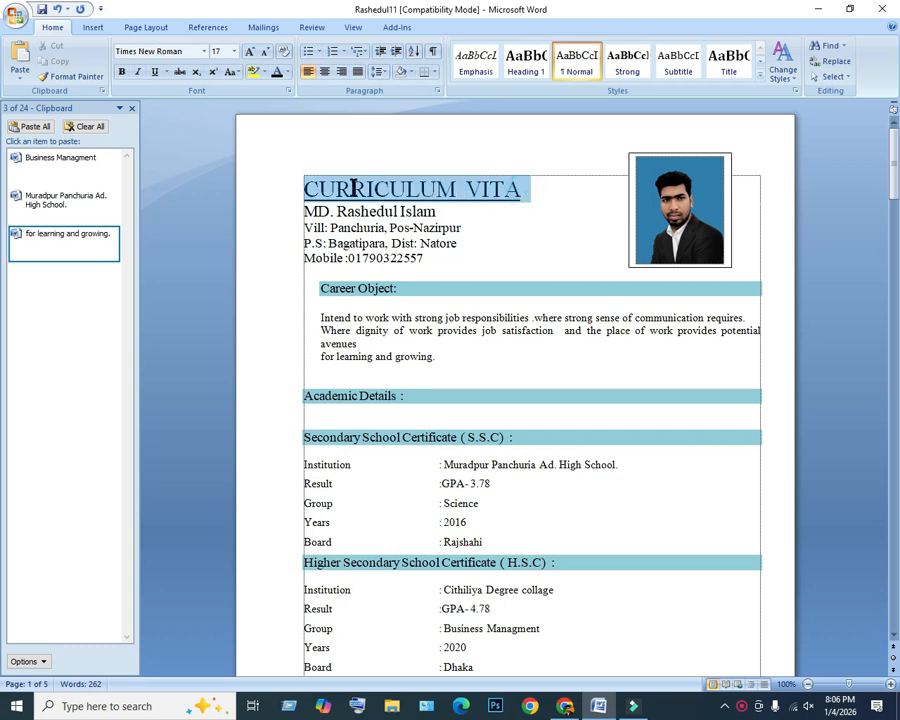
click(155, 73)
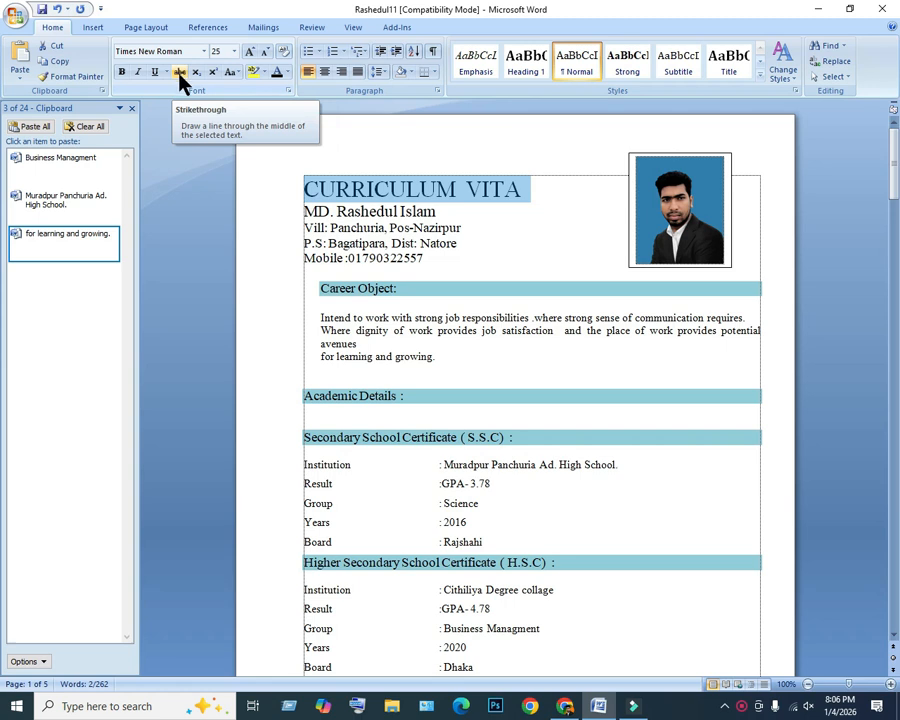
Apply strikethrough to the "CURRICULUM VITA" title, remove it again and deselect the title.
click(181, 75)
click(181, 75)
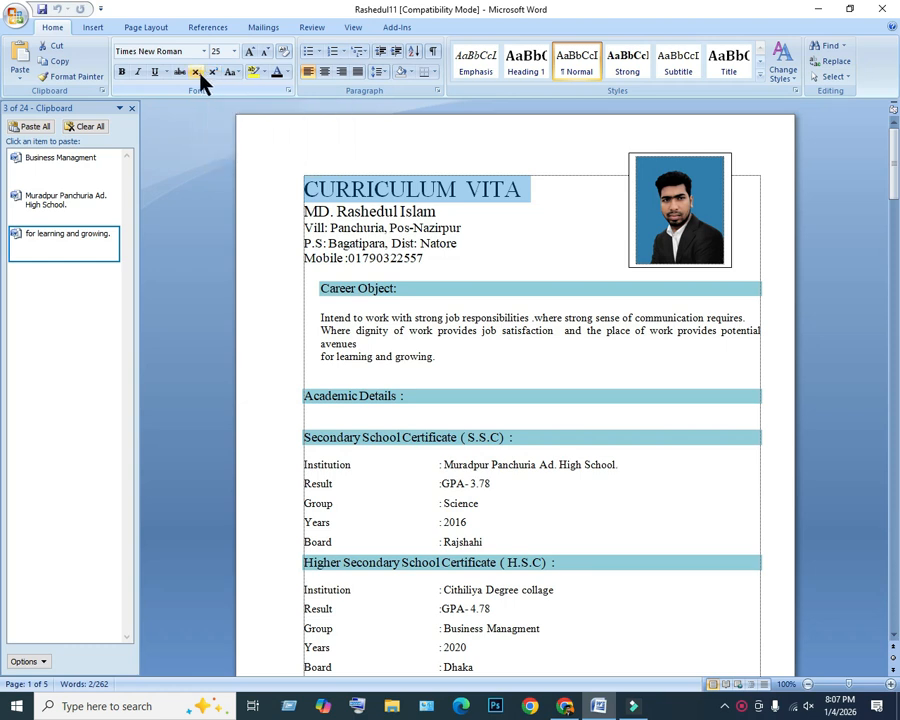
click(592, 193)
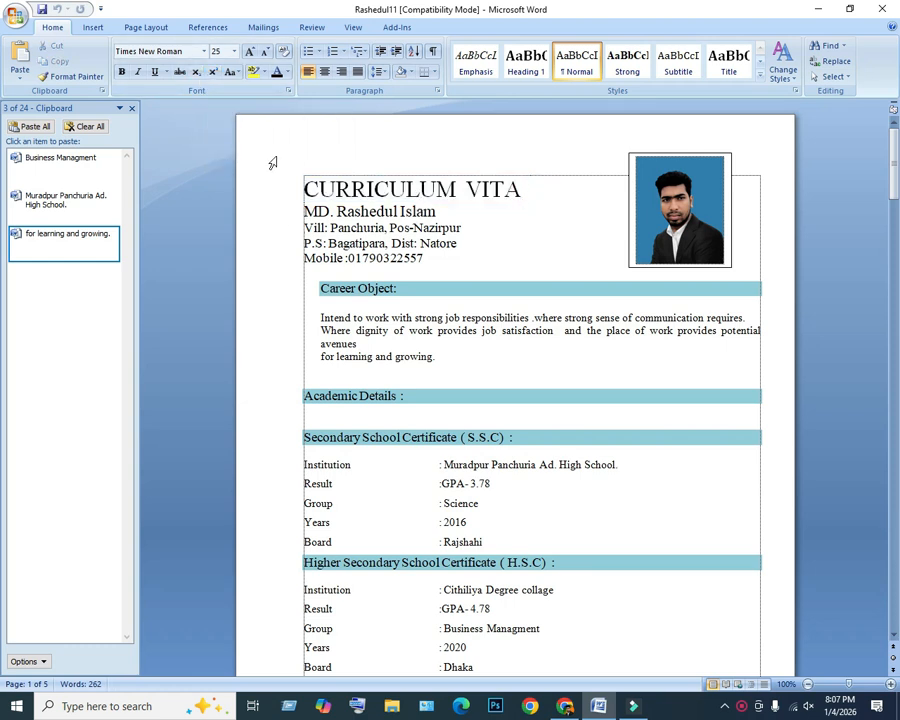
Write "(a+b)" with a superscript 2 on the blank line above the Academic Details heading.
scroll(463, 290, down, 1)
click(454, 303)
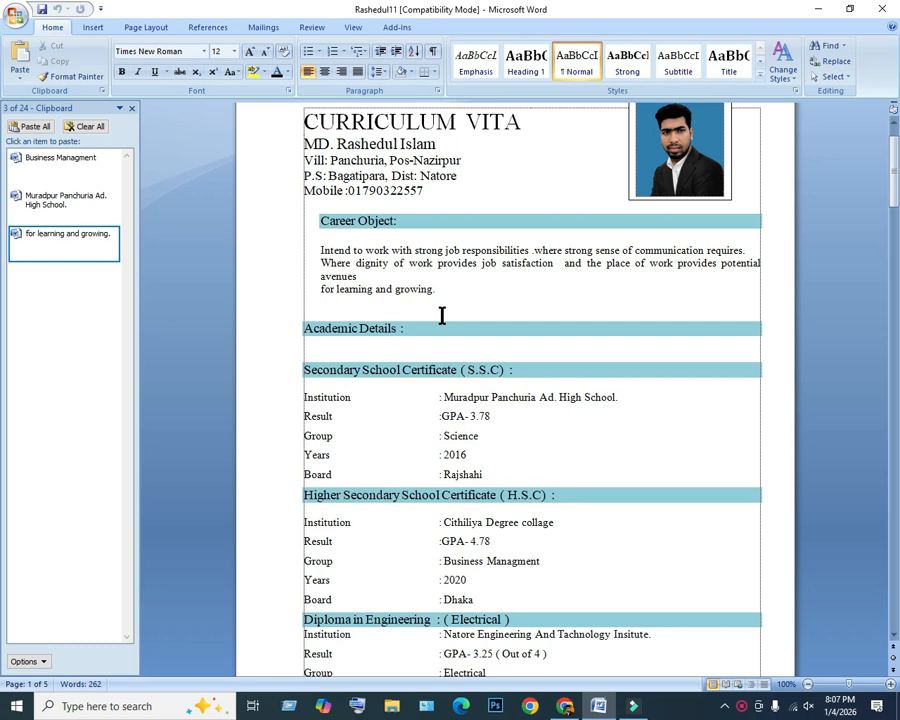
text((a+b))
click(212, 72)
text(2)
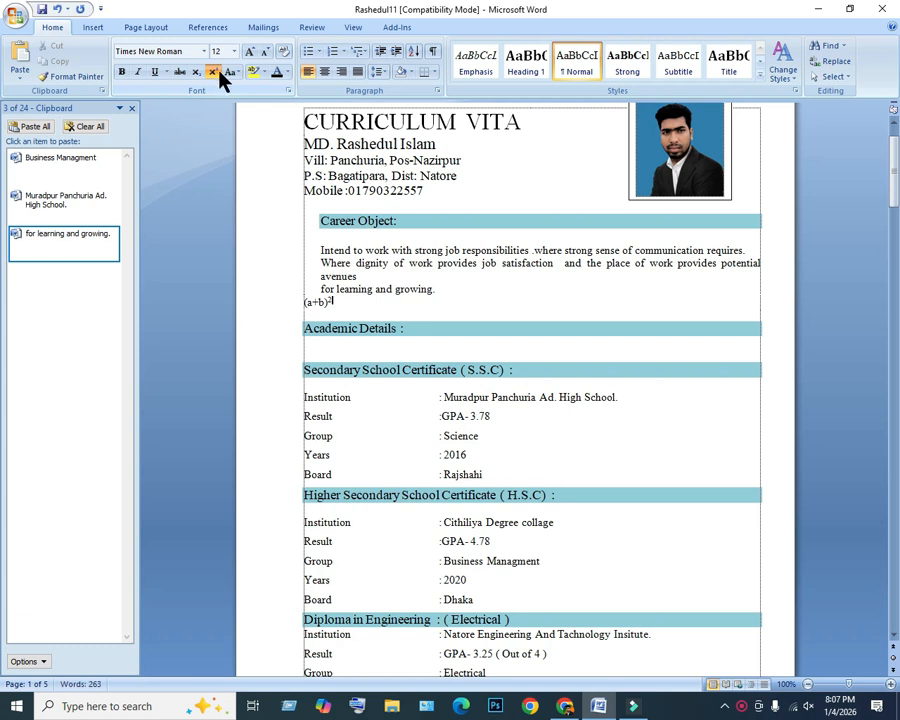
Set the document zoom to 150% and close the Clipboard pane.
click(362, 28)
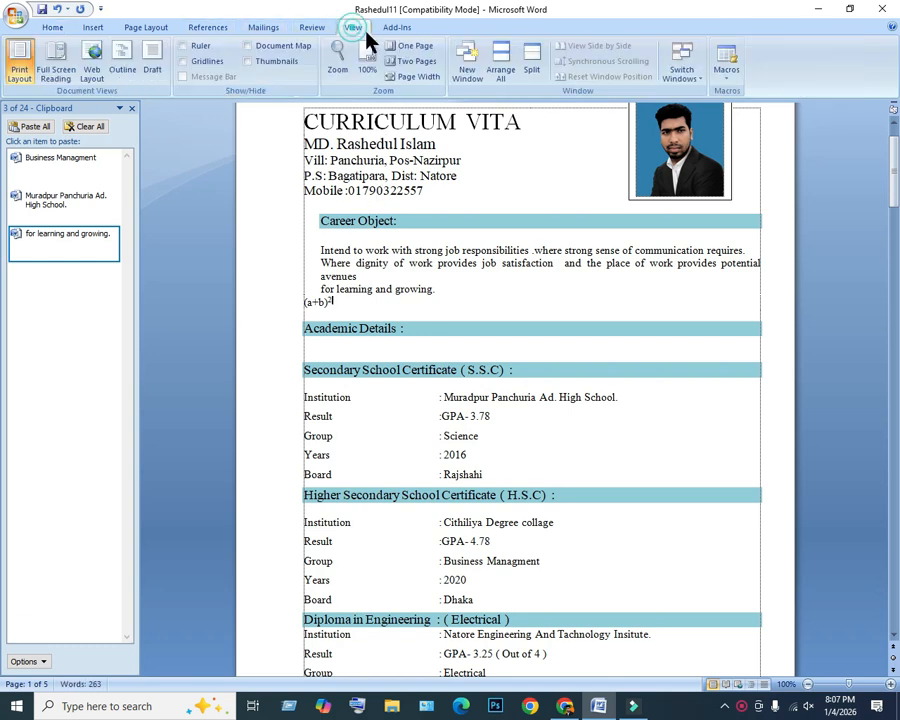
click(338, 62)
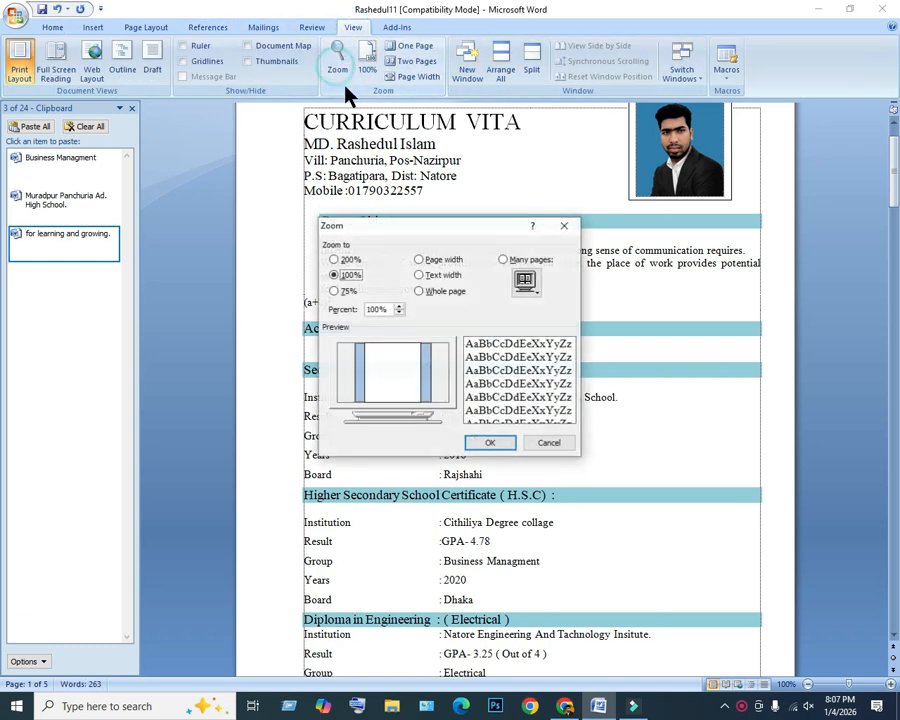
double_click(375, 308)
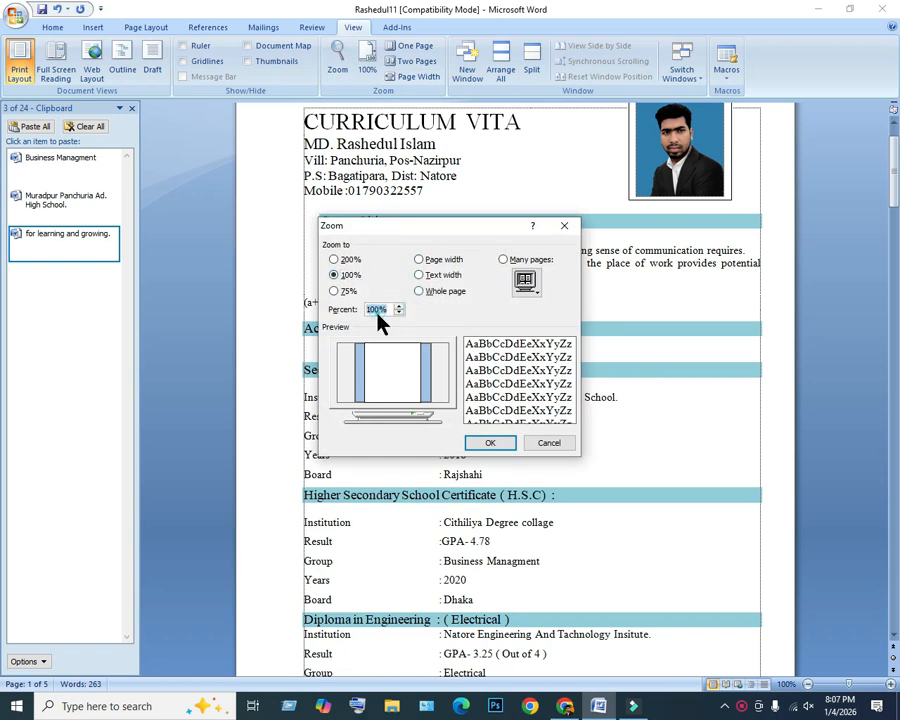
text(150)
key(Return)
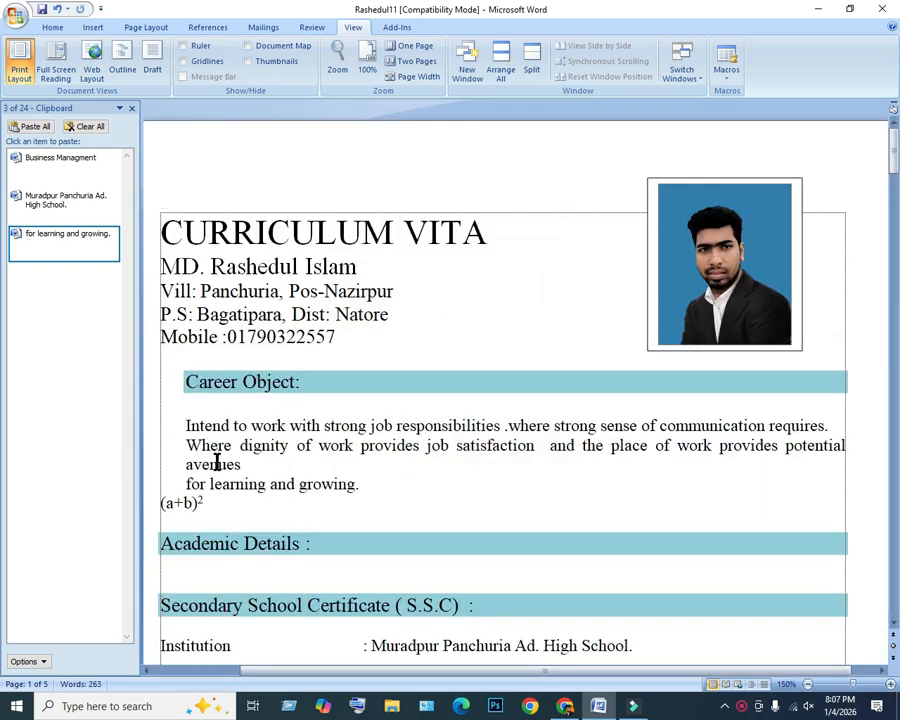
click(132, 107)
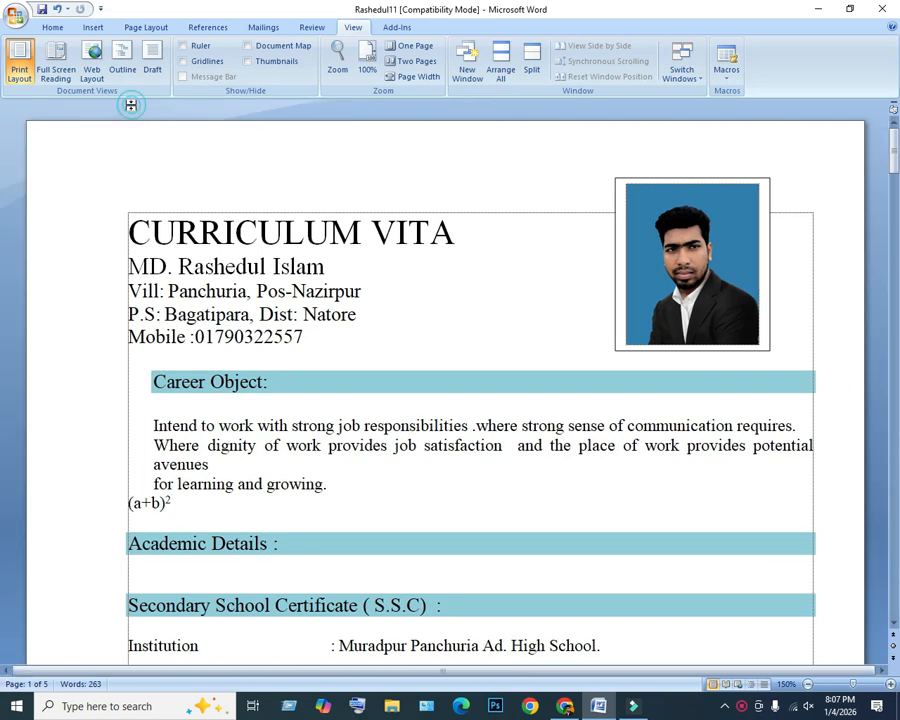
click(53, 27)
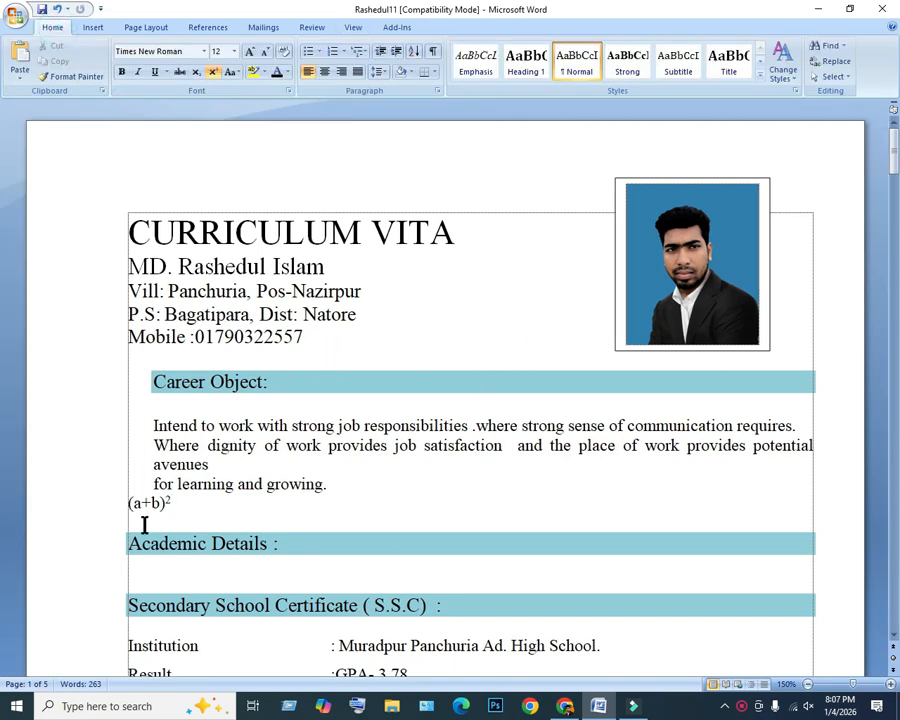
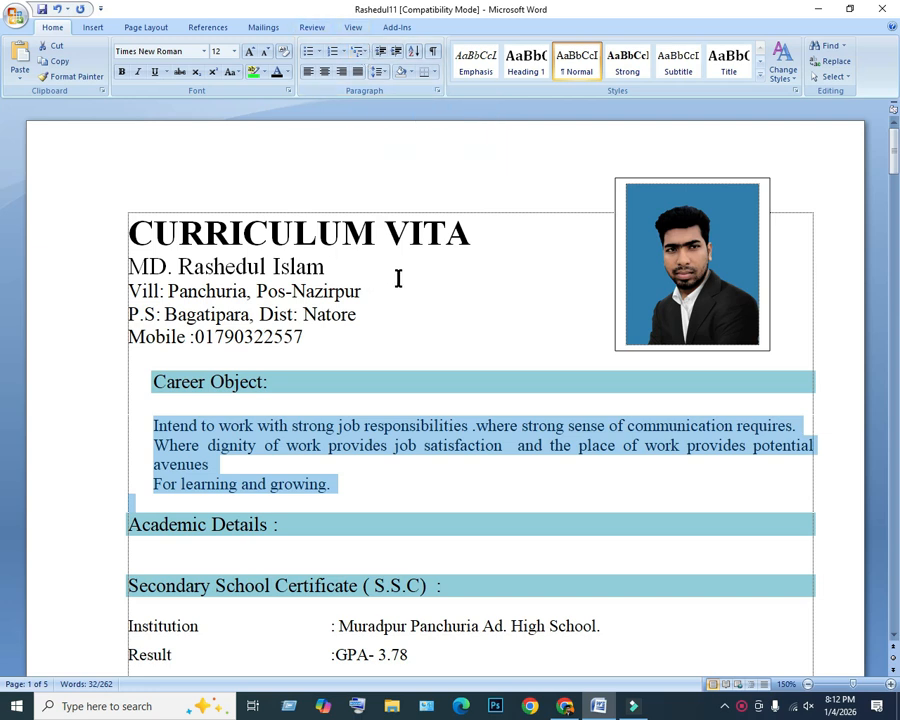
Examine the "What is your Father name?" question and its four answers on page 3.
scroll(390, 265, down, 5)
scroll(385, 258, down, 7)
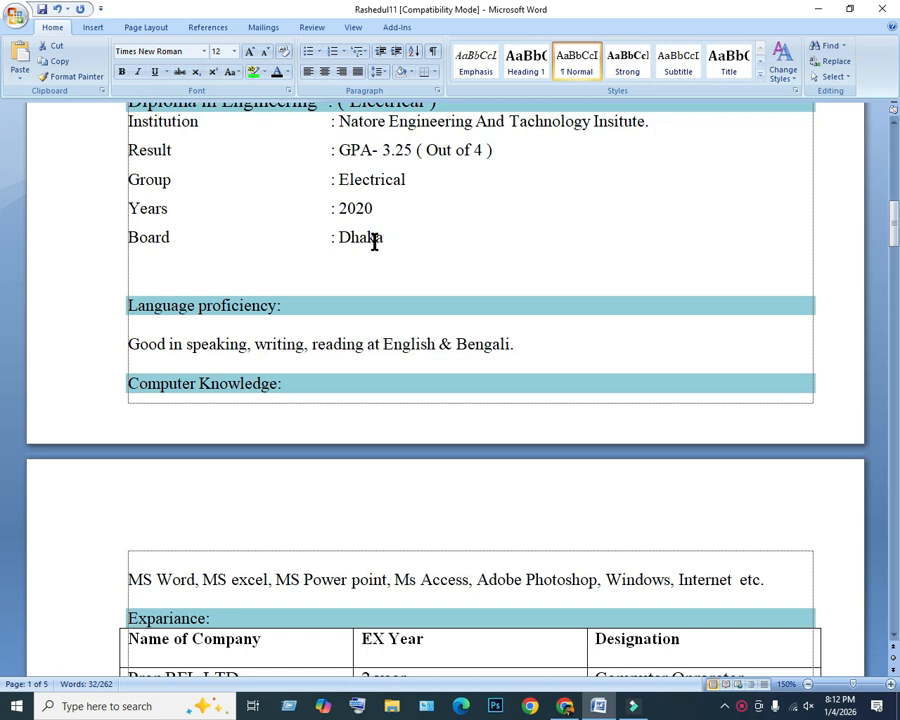
scroll(372, 240, down, 20)
scroll(351, 251, down, 3)
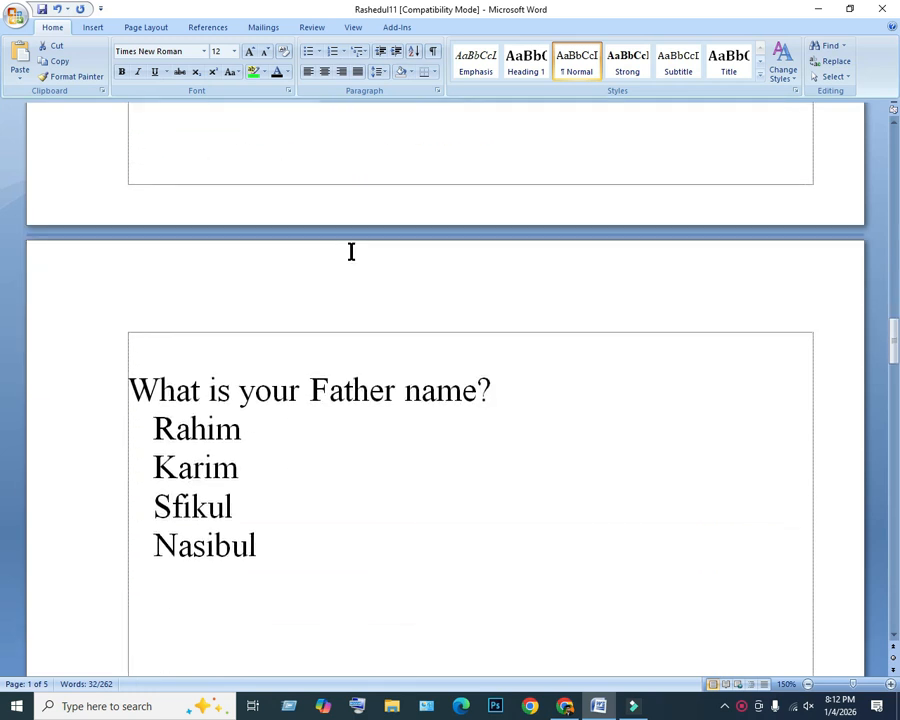
drag(132, 386, 498, 398)
click(418, 430)
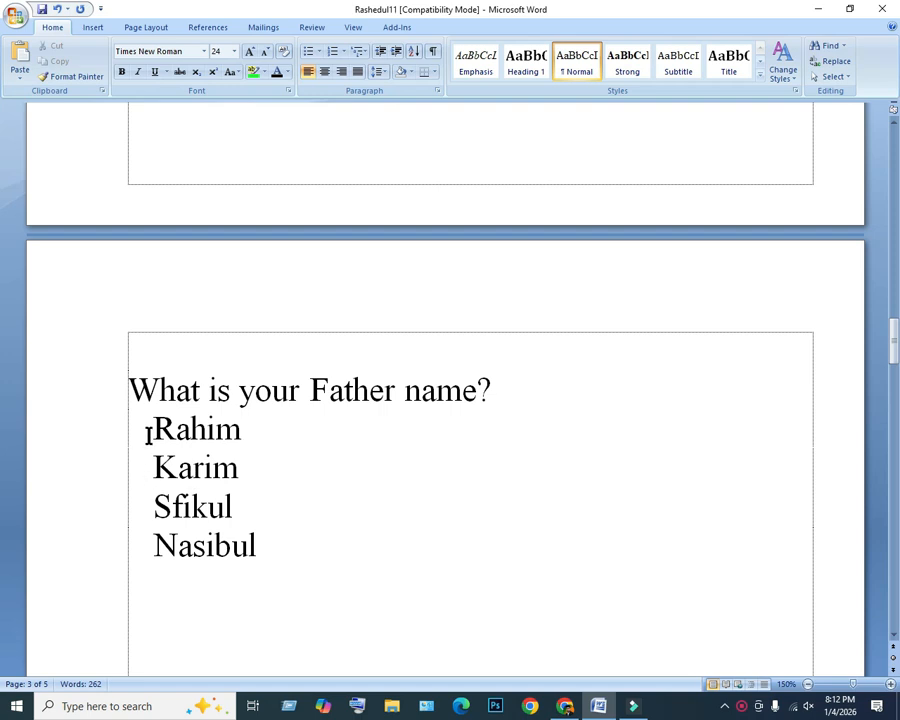
click(160, 490)
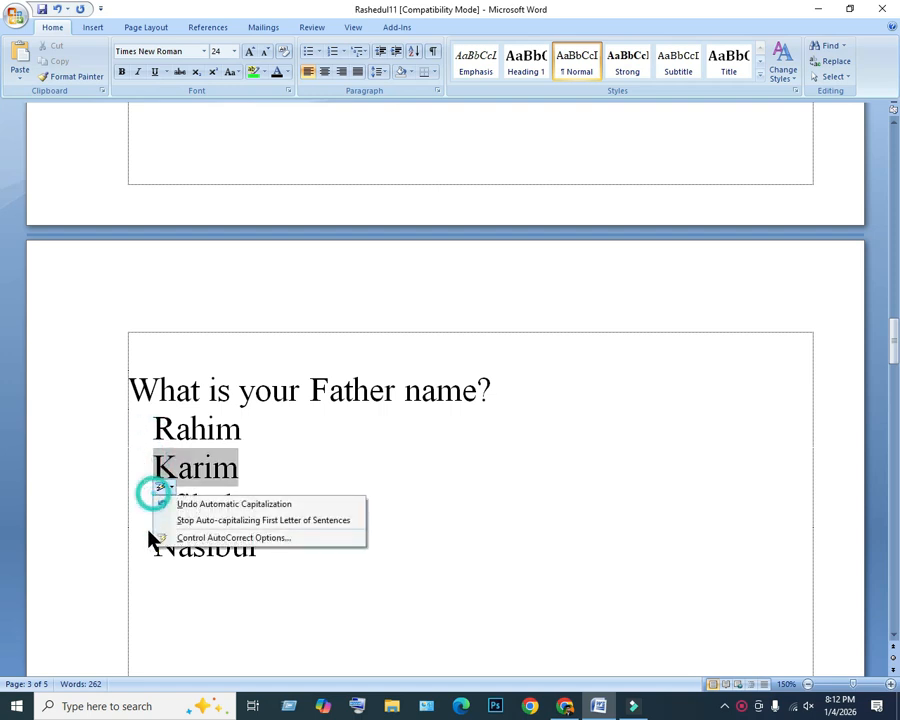
click(216, 600)
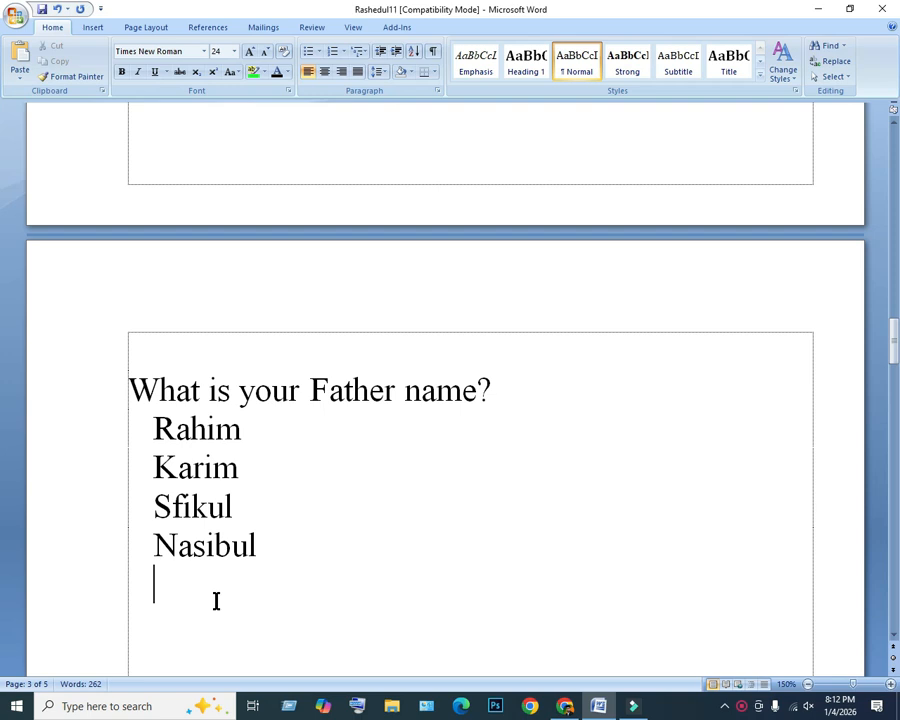
Apply the 1), a), i) multilevel list to the father's name question and its answers, and remove the numbering again.
drag(272, 552, 121, 364)
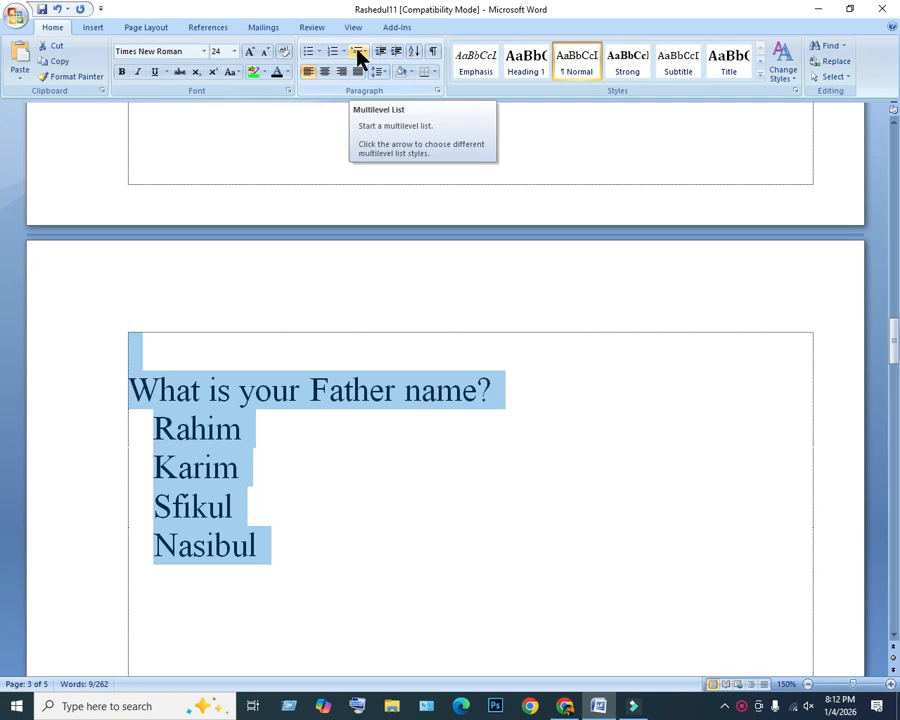
click(360, 57)
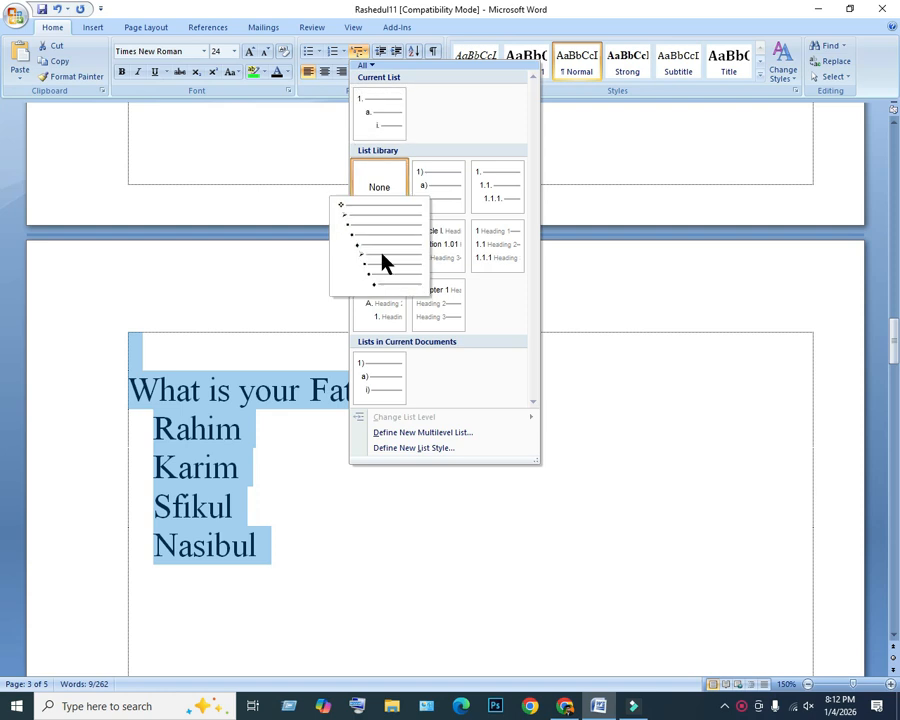
click(435, 188)
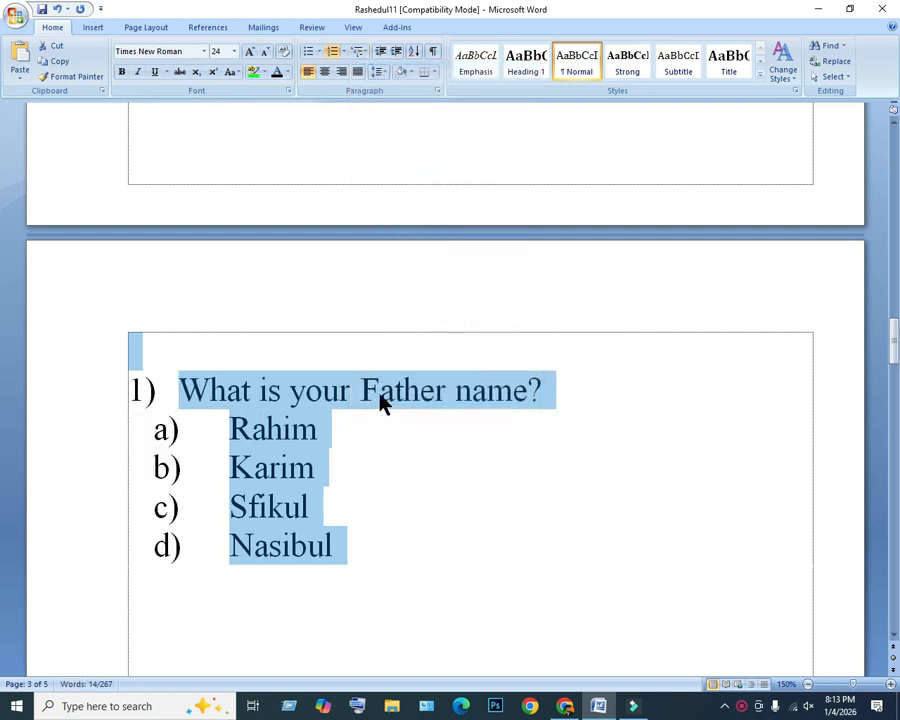
click(379, 444)
drag(338, 530, 150, 385)
click(335, 54)
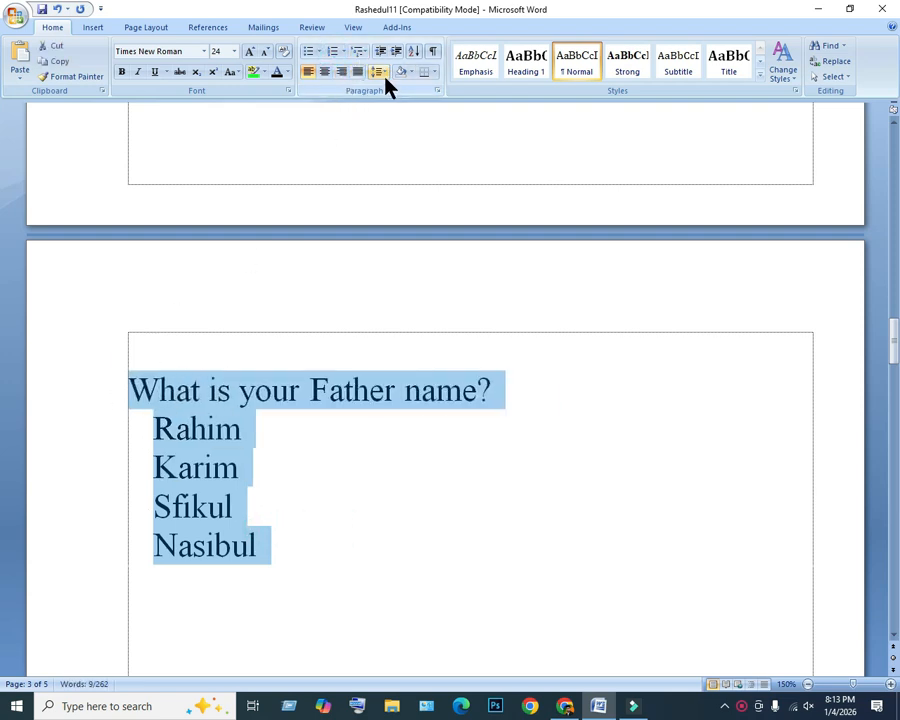
Set the line spacing of the father's name question and its answers to 1.5, and return it to 1.0.
click(384, 76)
click(384, 76)
click(328, 476)
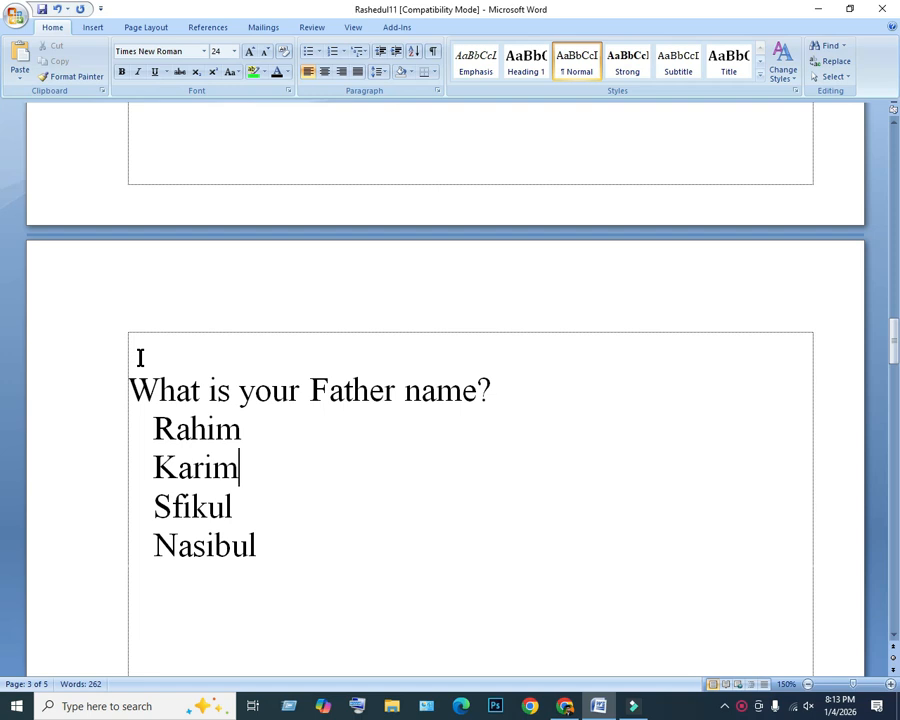
drag(120, 378, 287, 567)
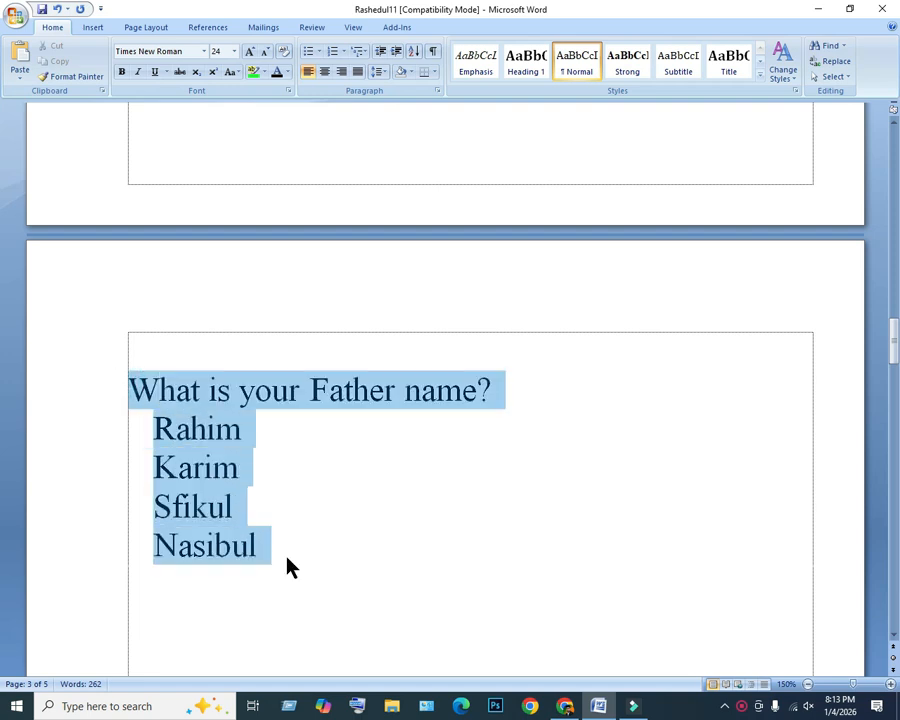
click(383, 78)
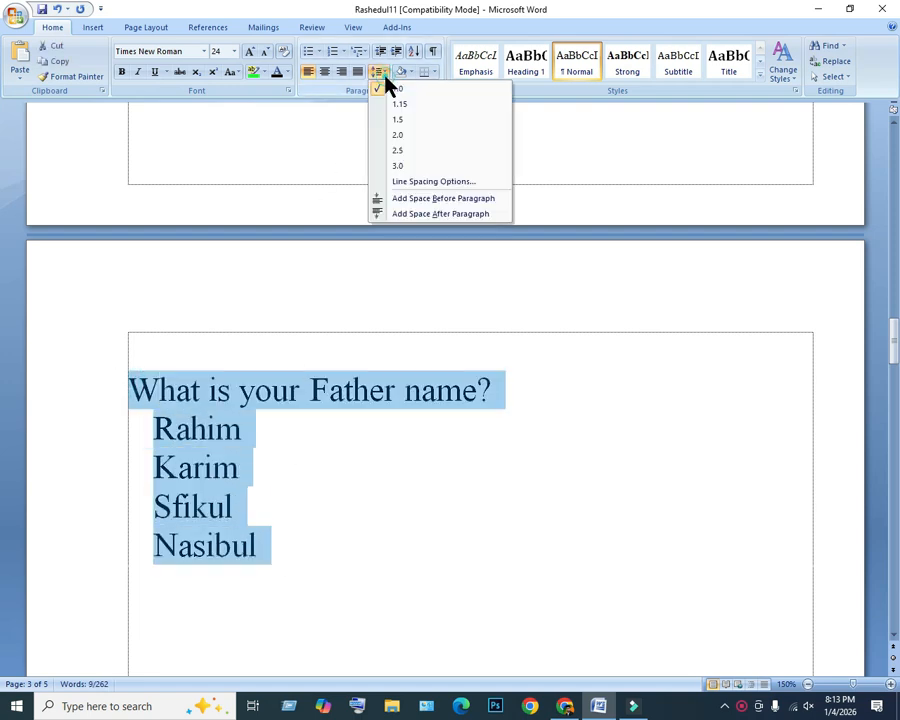
click(420, 125)
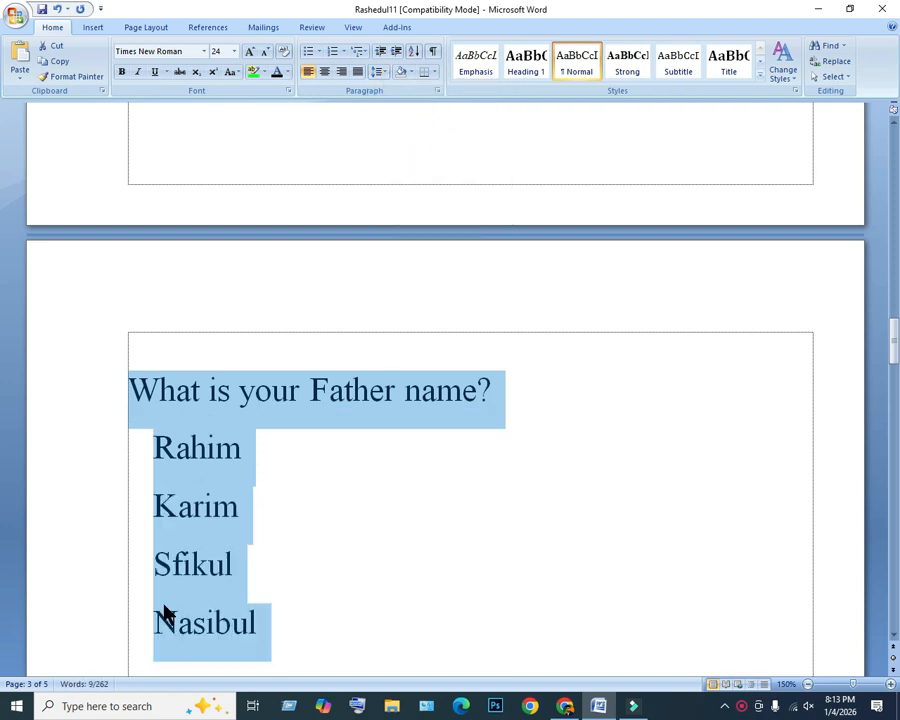
click(380, 72)
click(394, 87)
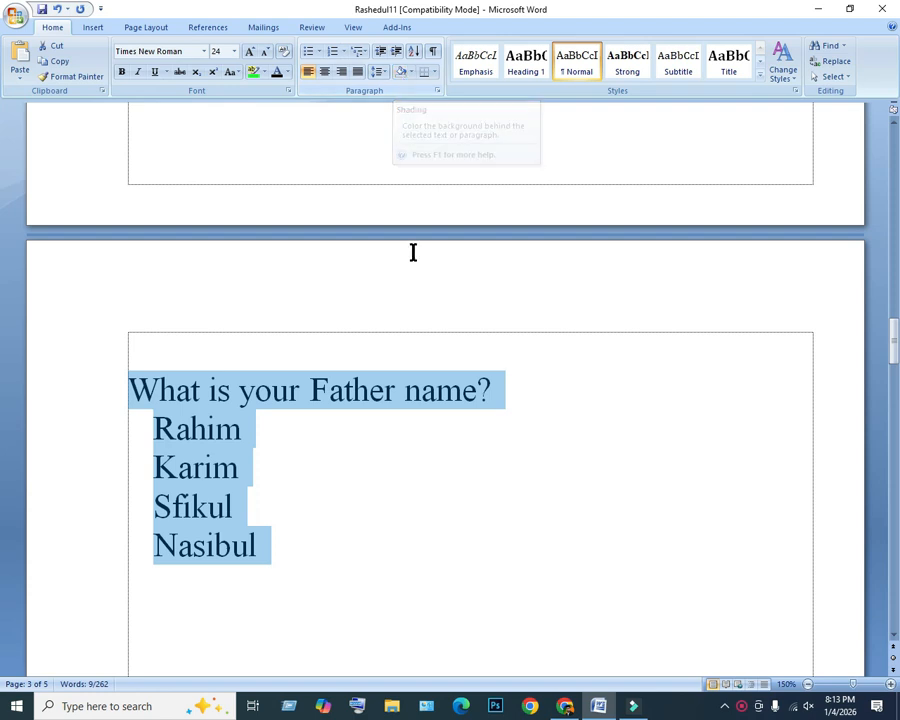
Shade the paragraph under the Career Object heading in standard blue, and reset its shading to No Color.
scroll(420, 330, up, 6)
scroll(378, 328, up, 15)
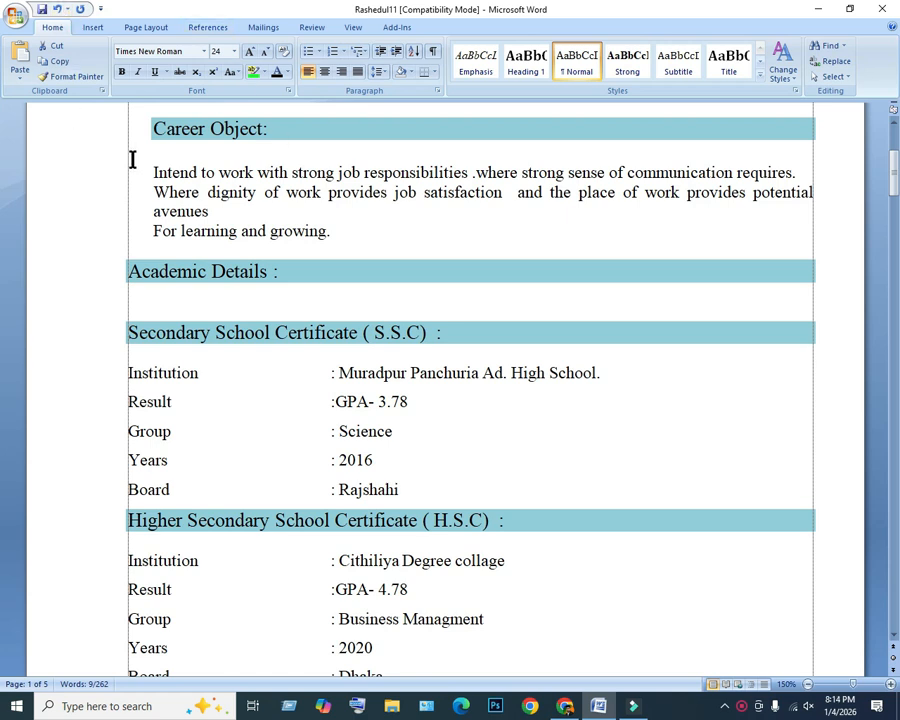
drag(153, 171, 336, 231)
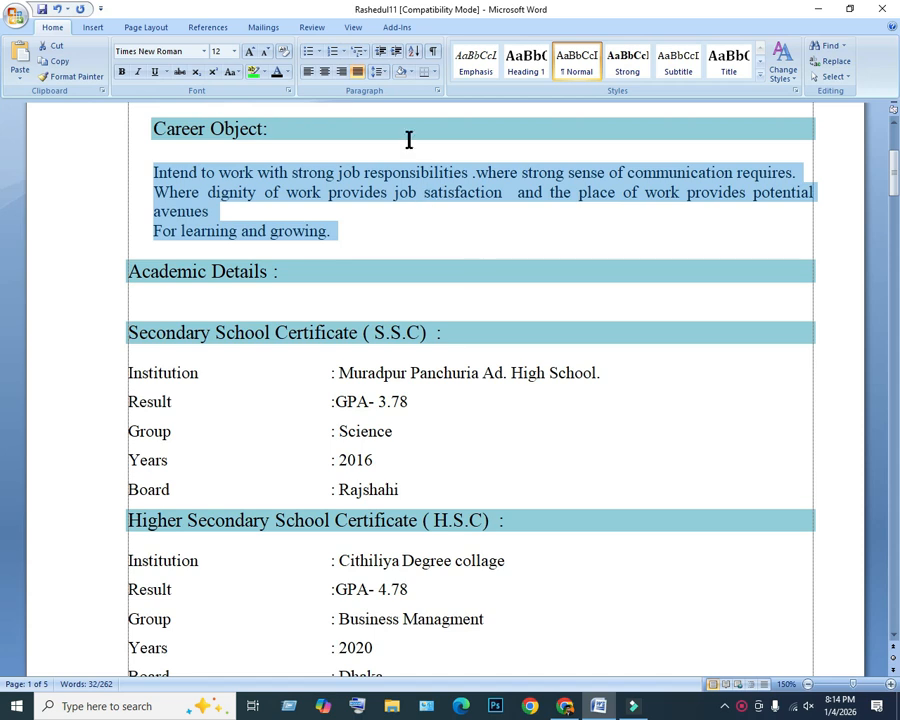
click(410, 73)
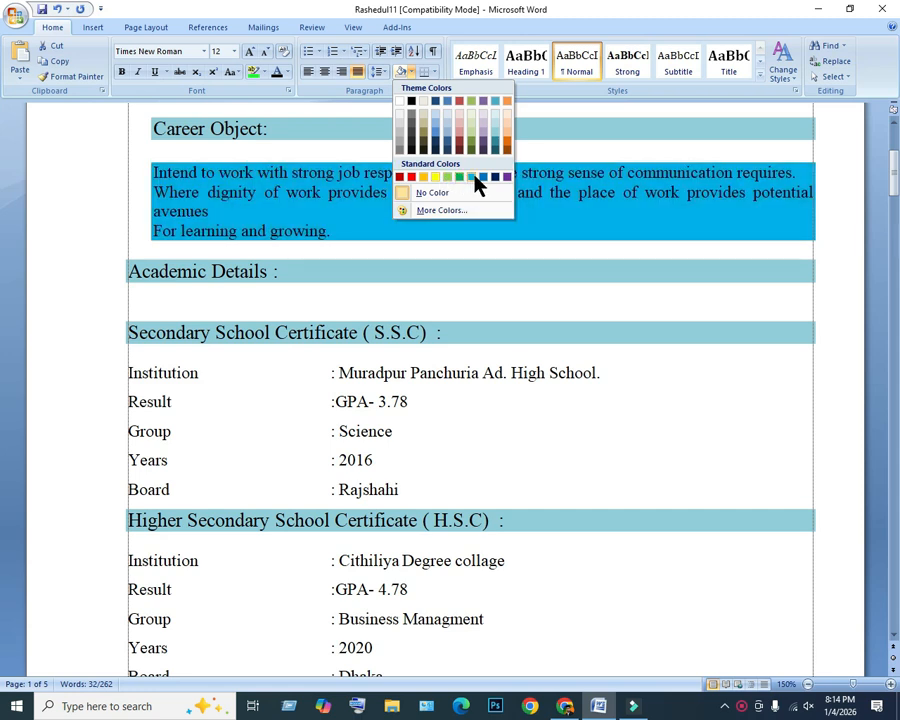
click(483, 179)
click(458, 231)
click(400, 236)
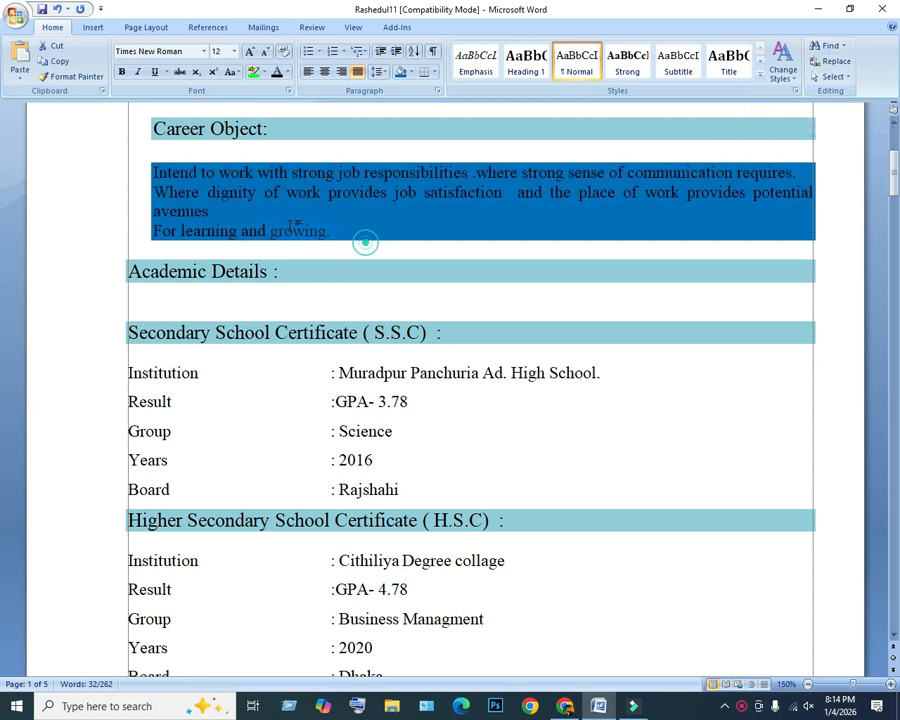
click(405, 78)
click(431, 197)
click(438, 229)
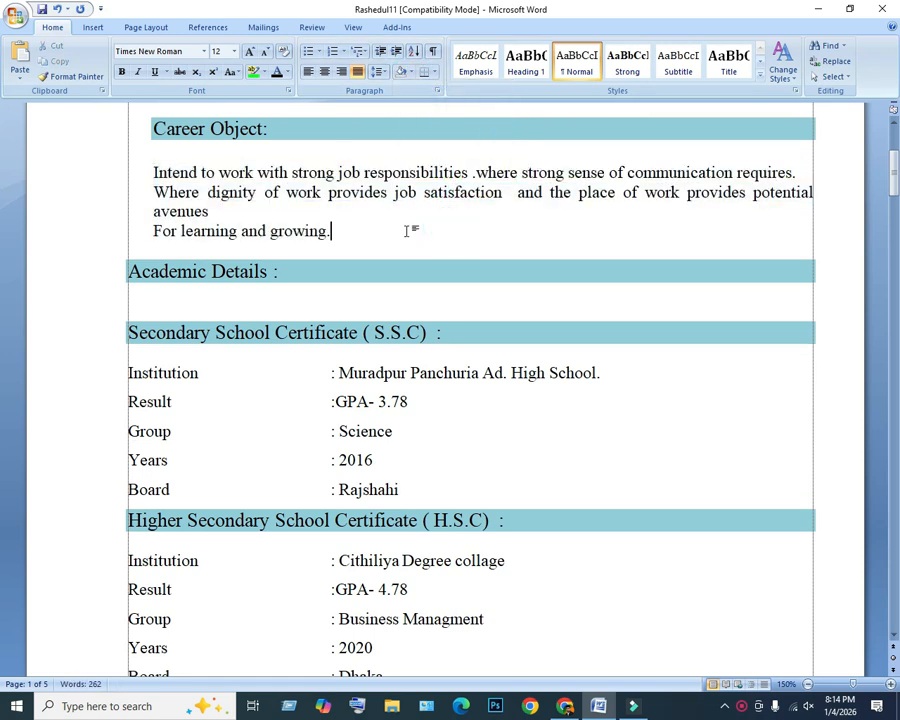
Look over the Board entries on page 1 and search the document for "Dhaka".
scroll(216, 195, down, 5)
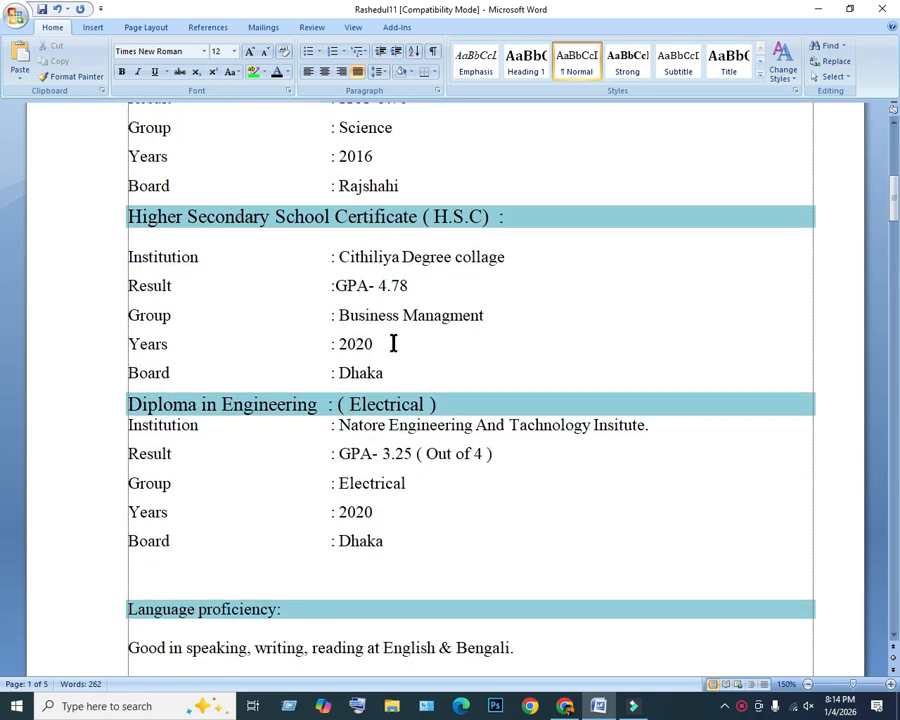
click(400, 375)
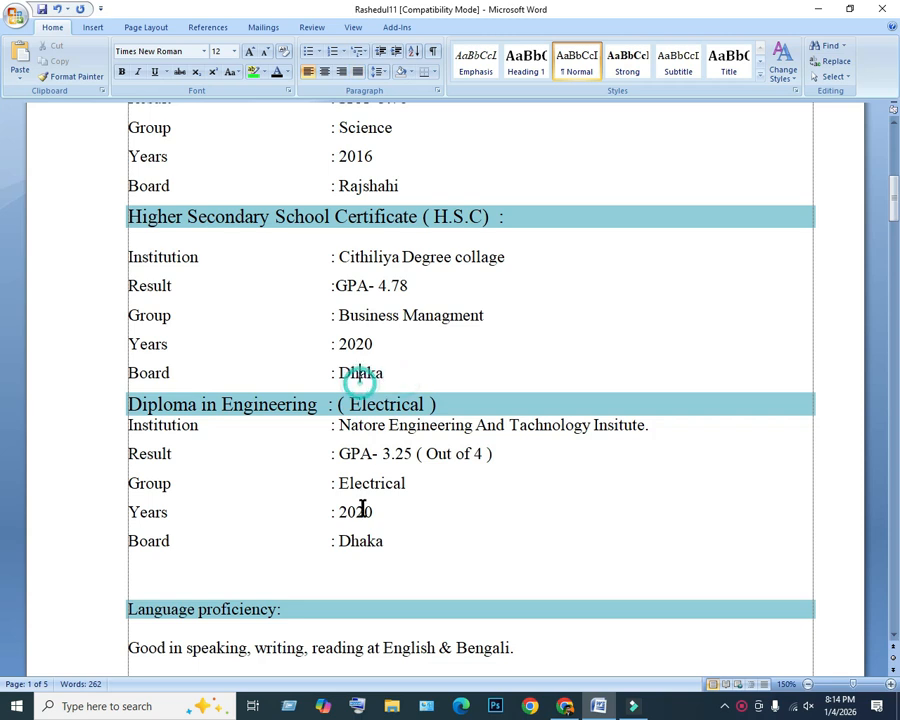
click(385, 538)
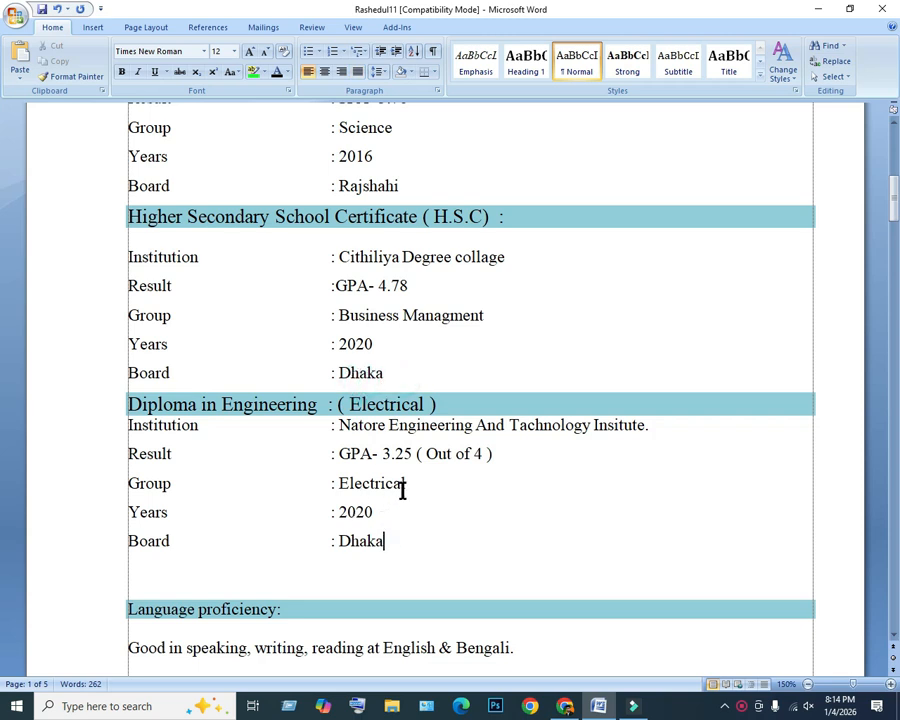
scroll(468, 422, up, 8)
scroll(493, 403, up, 2)
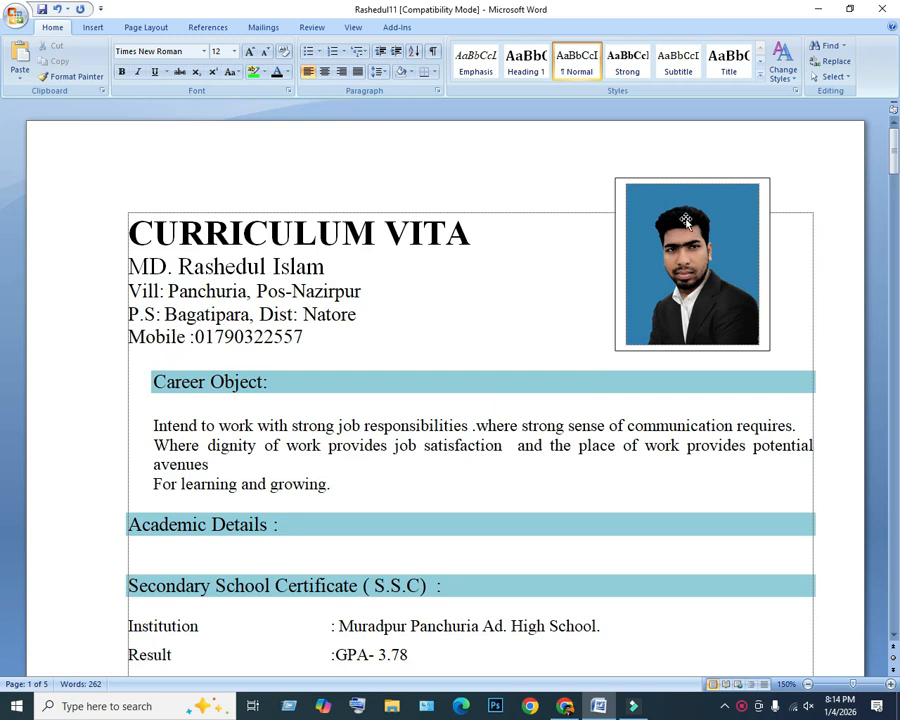
click(818, 48)
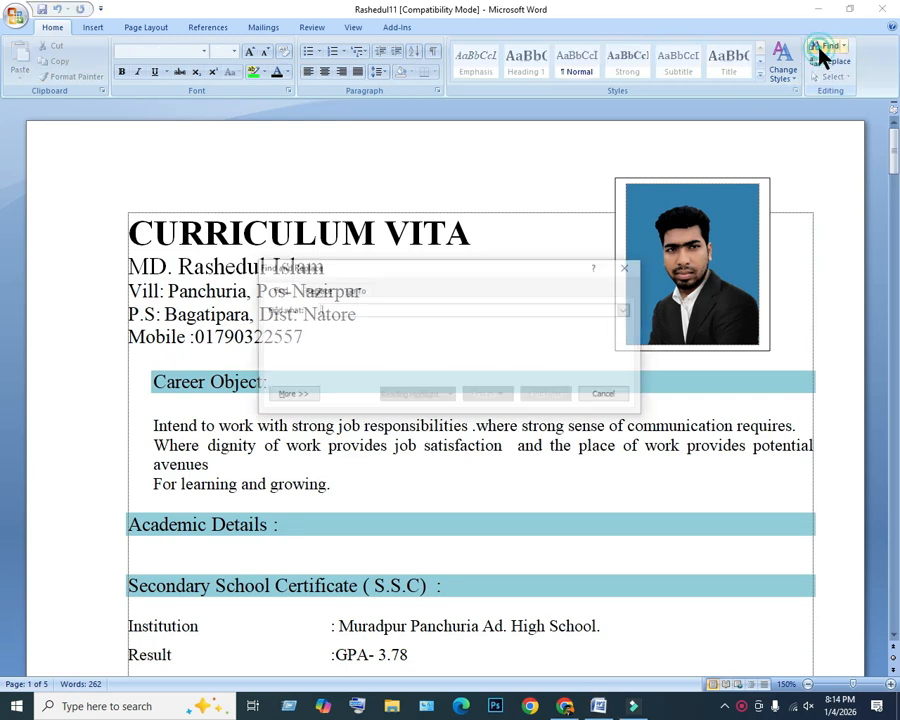
click(362, 309)
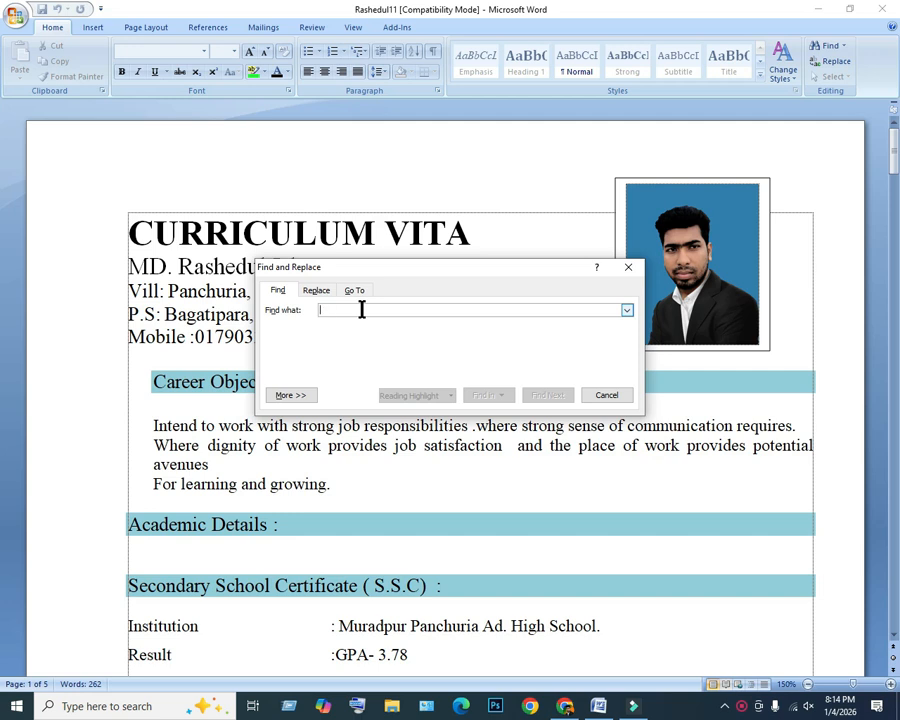
text(Dhaka)
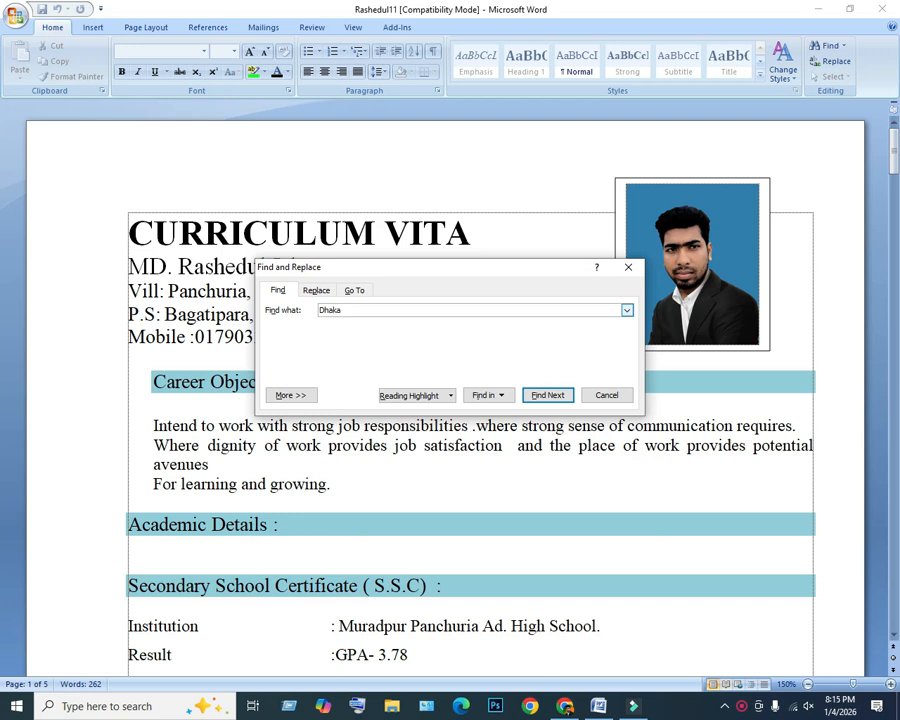
click(556, 397)
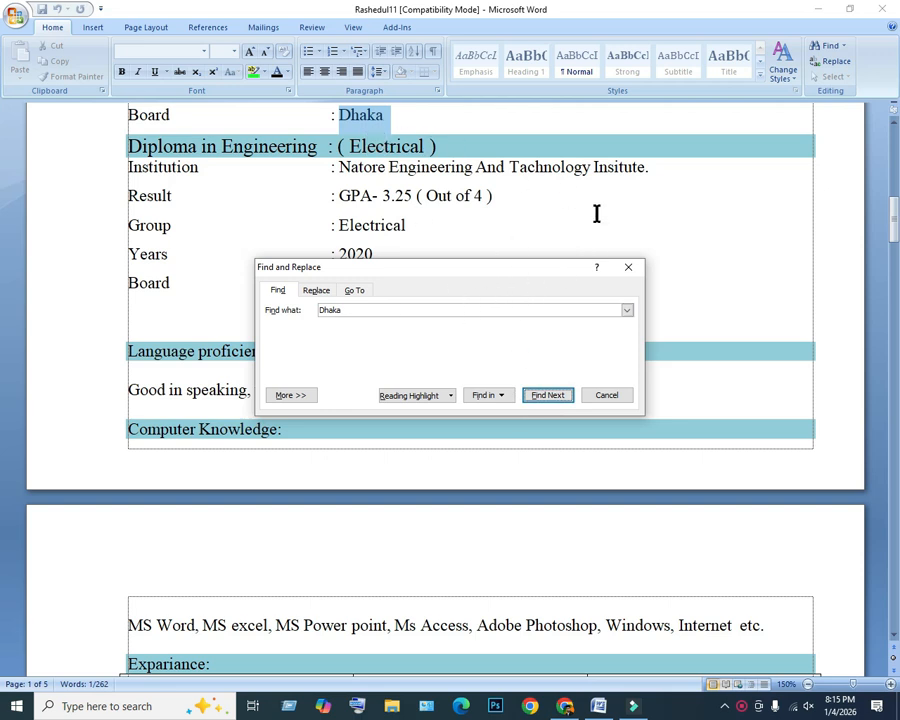
Replace all occurrences of "Dhaka" with "Natore", close the dialog and check the Board entries.
click(829, 63)
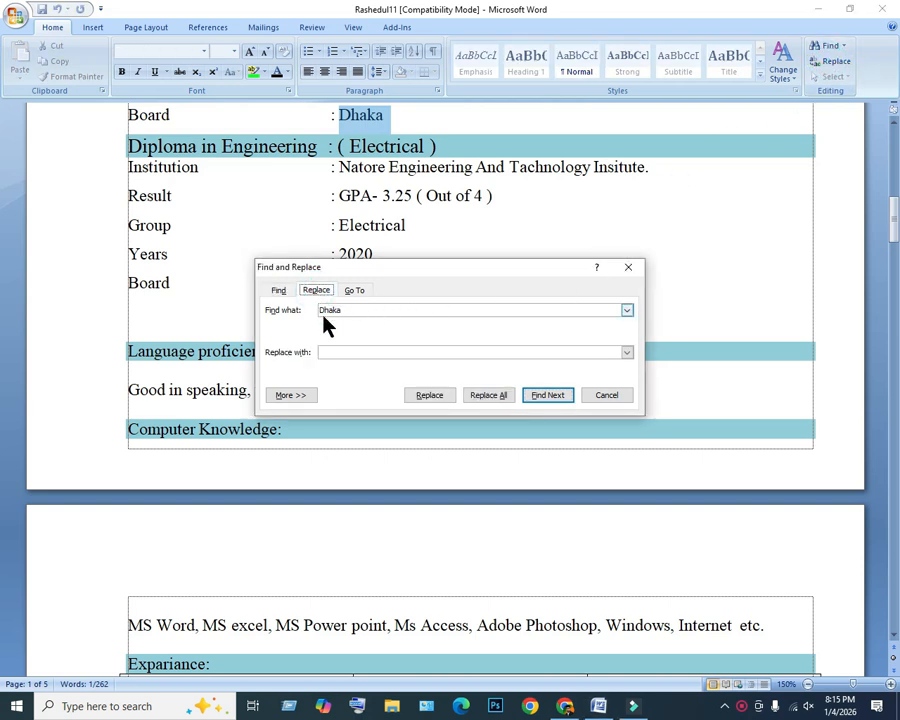
click(330, 349)
click(357, 310)
click(345, 350)
text(Natore)
click(477, 395)
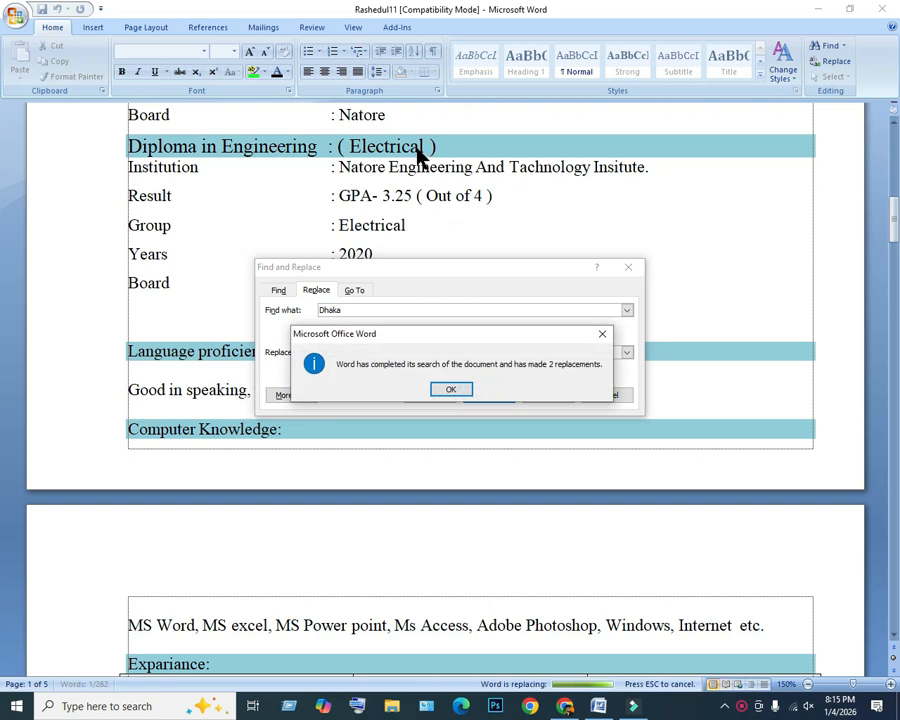
click(462, 389)
click(626, 268)
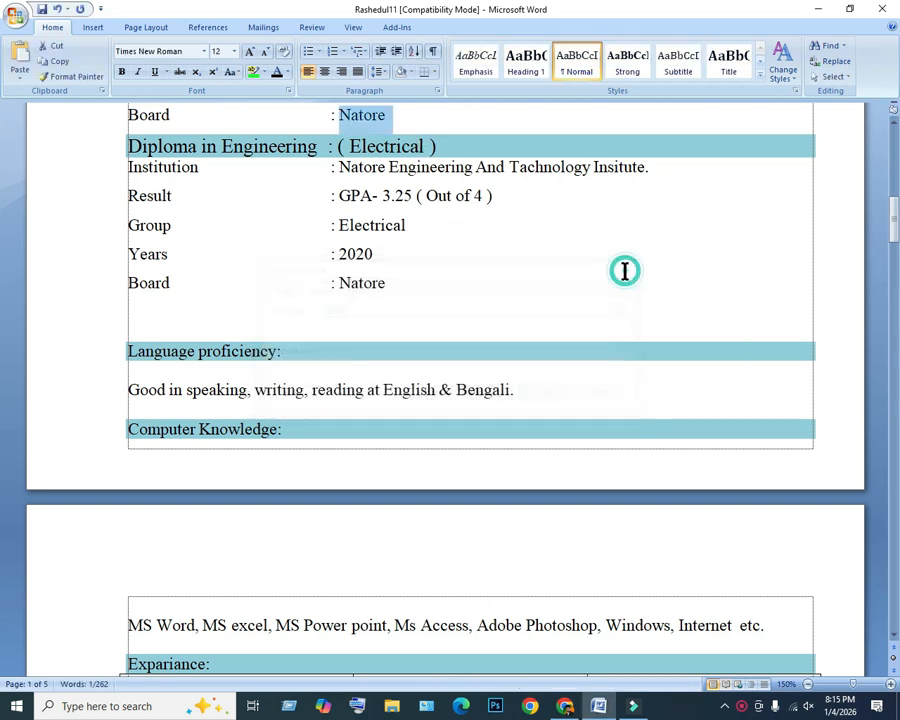
click(482, 226)
scroll(482, 250, up, 2)
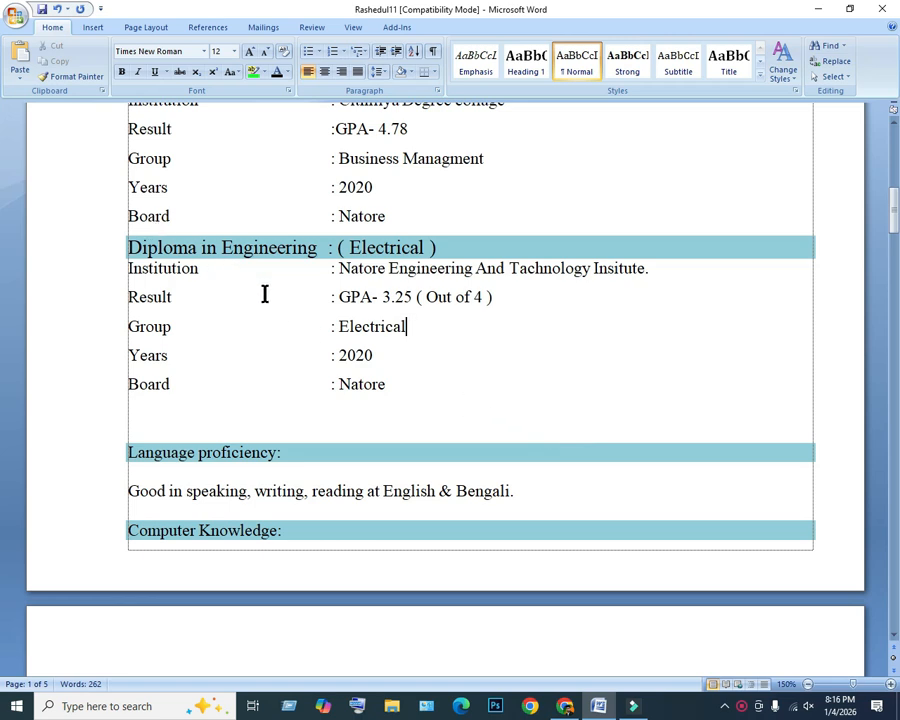
click(391, 396)
scroll(393, 397, up, 7)
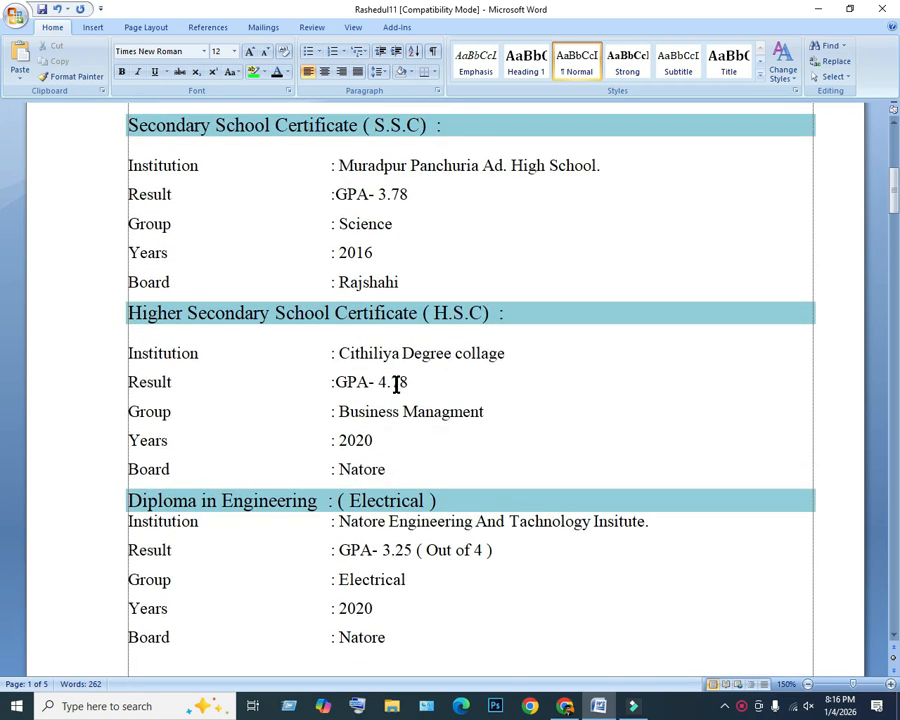
Insert the Motion cover page at the start of the CV and select its year placeholder.
scroll(393, 382, down, 12)
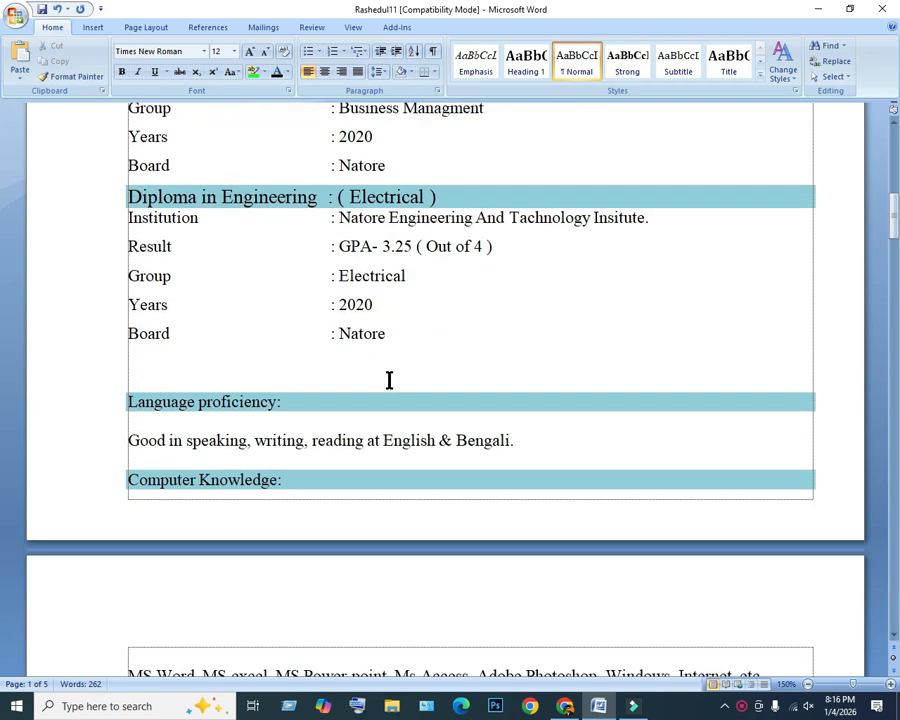
click(92, 29)
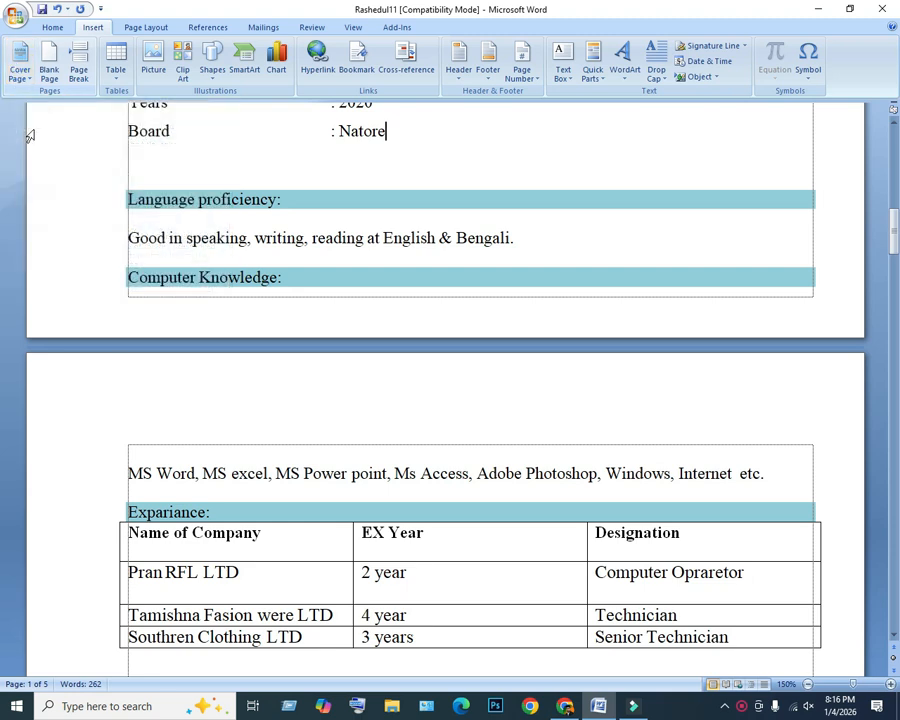
click(14, 67)
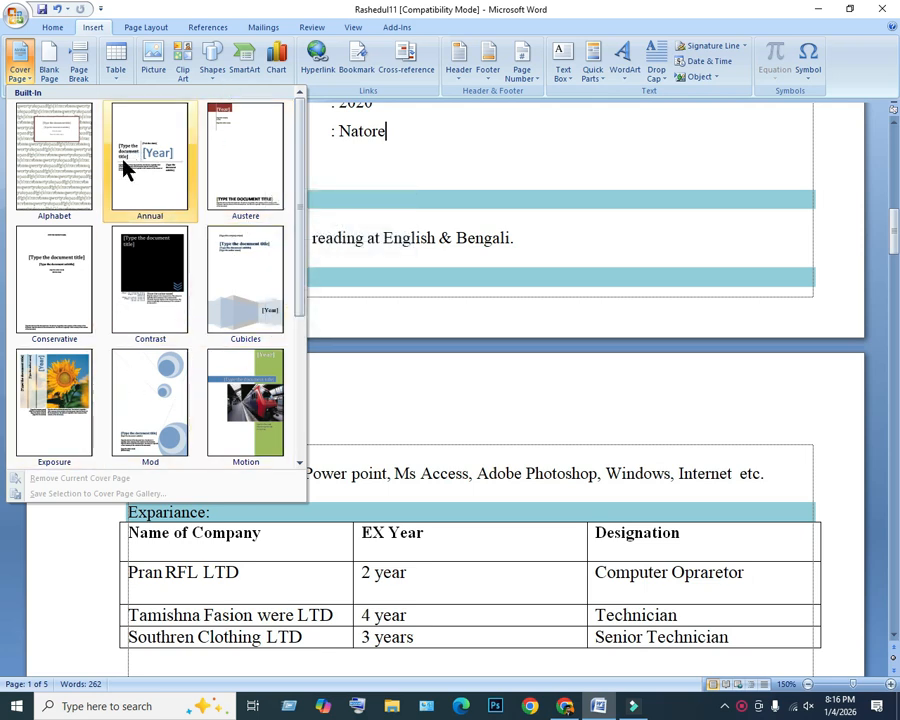
click(240, 394)
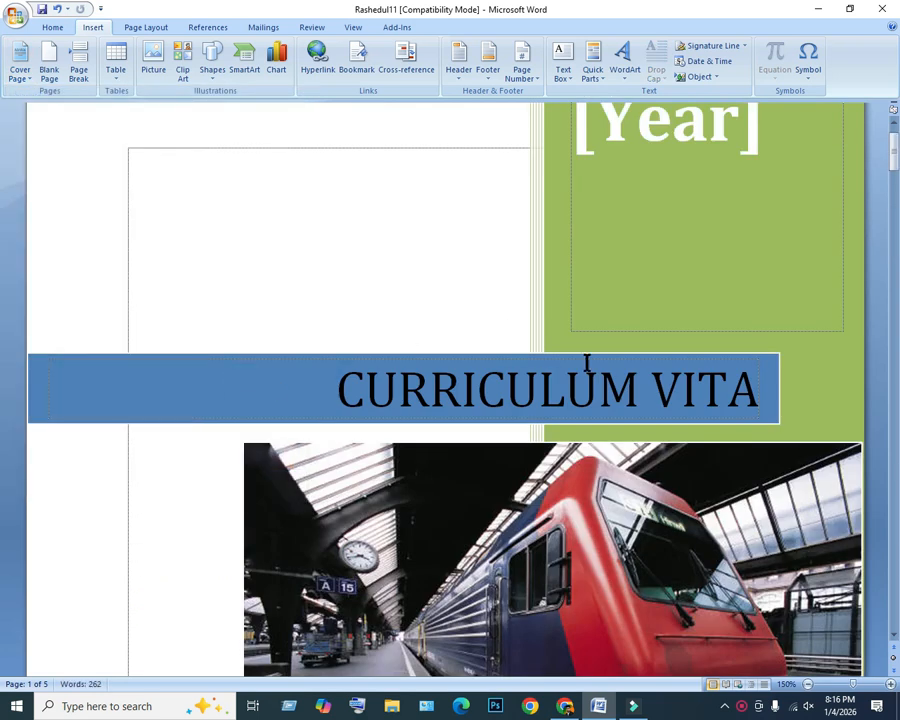
click(744, 260)
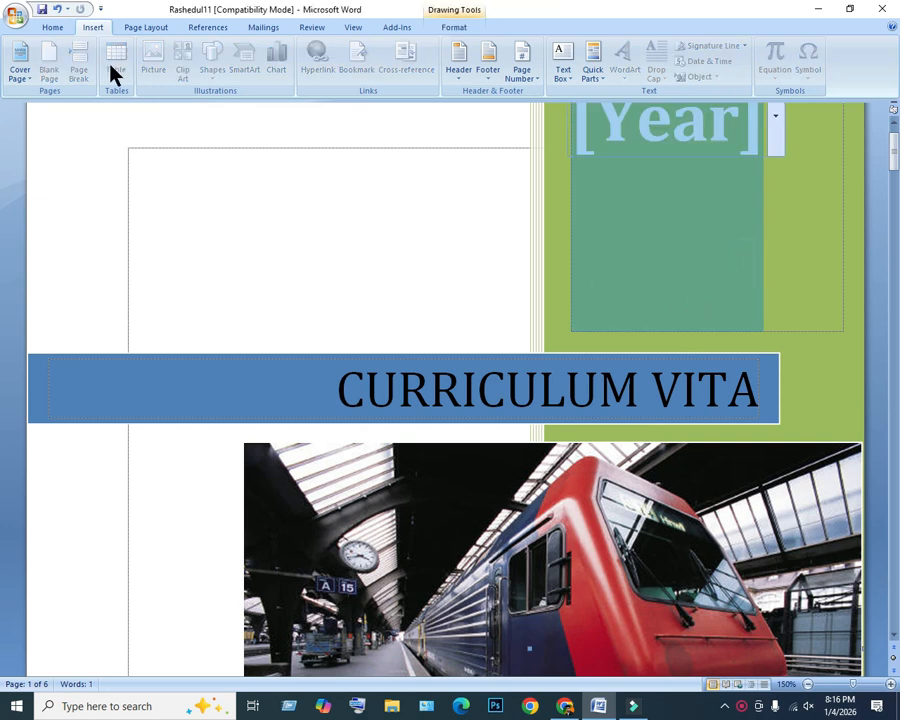
Replace the Motion cover page with the Alphabet design and apply that design a second time.
click(20, 60)
click(46, 127)
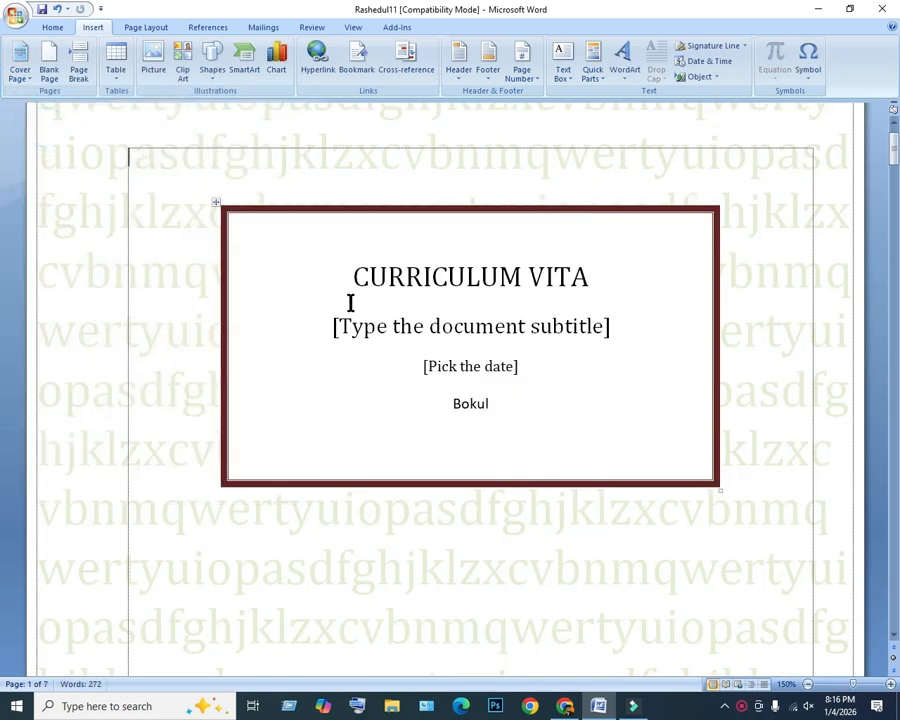
click(21, 66)
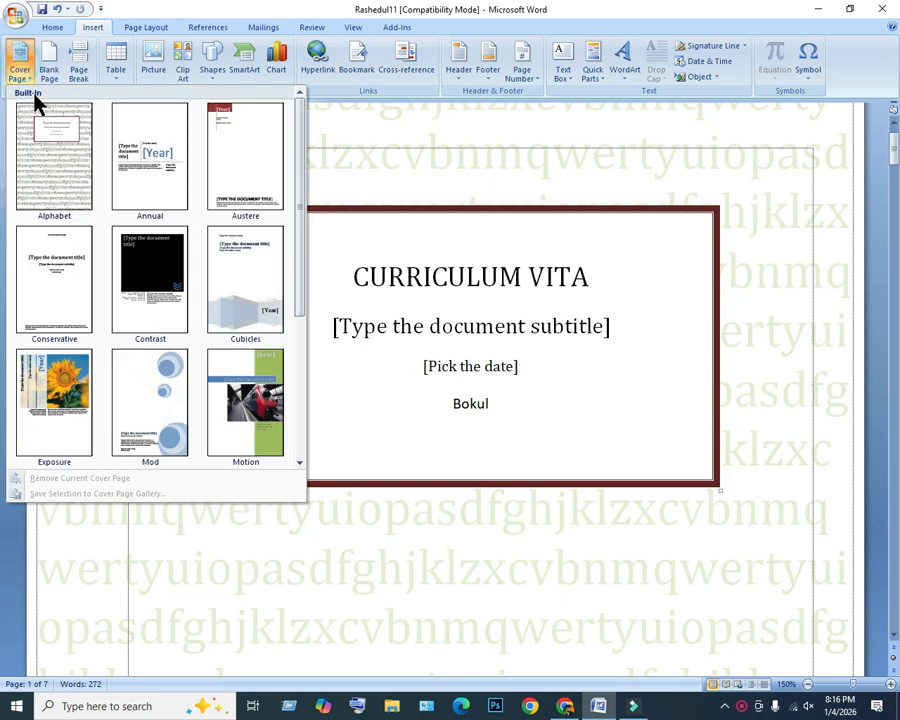
click(48, 131)
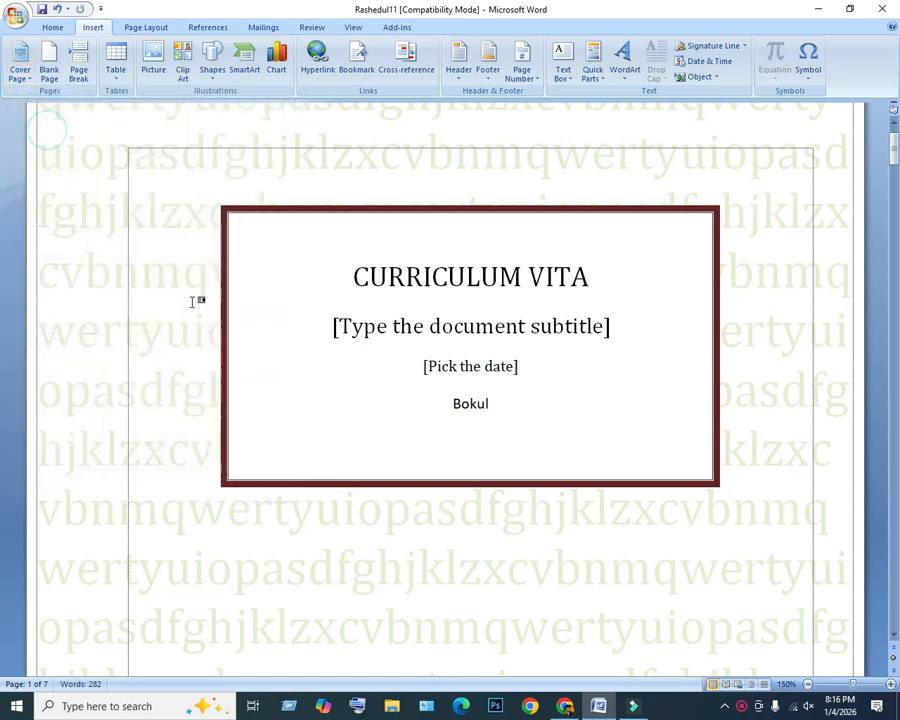
Apply the Transcend cover page from the built-in designs and look over its full layout.
click(18, 64)
drag(300, 150, 288, 362)
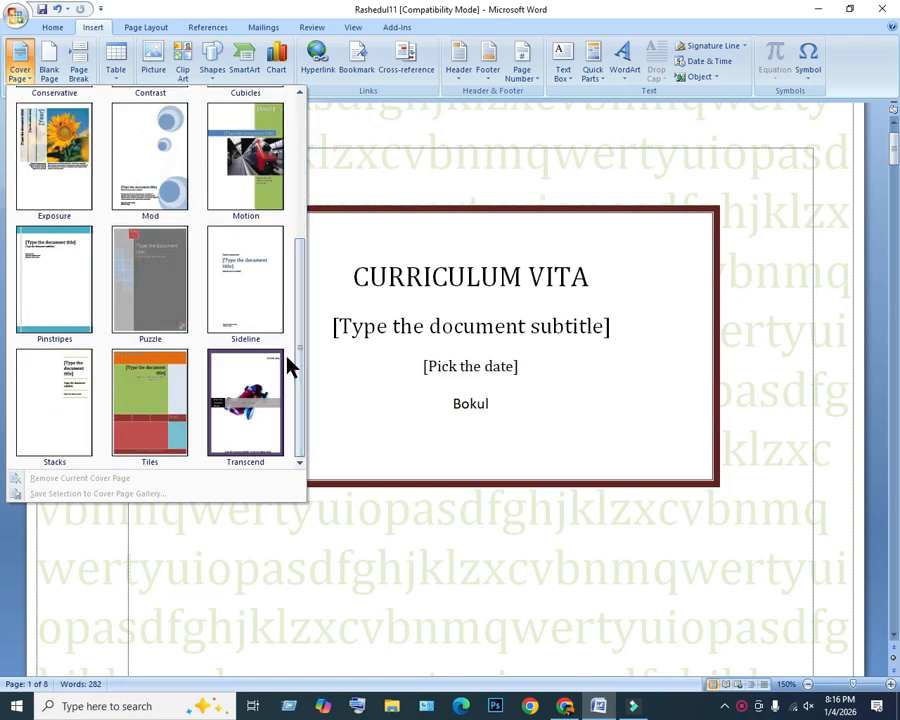
click(271, 396)
scroll(520, 318, down, 5)
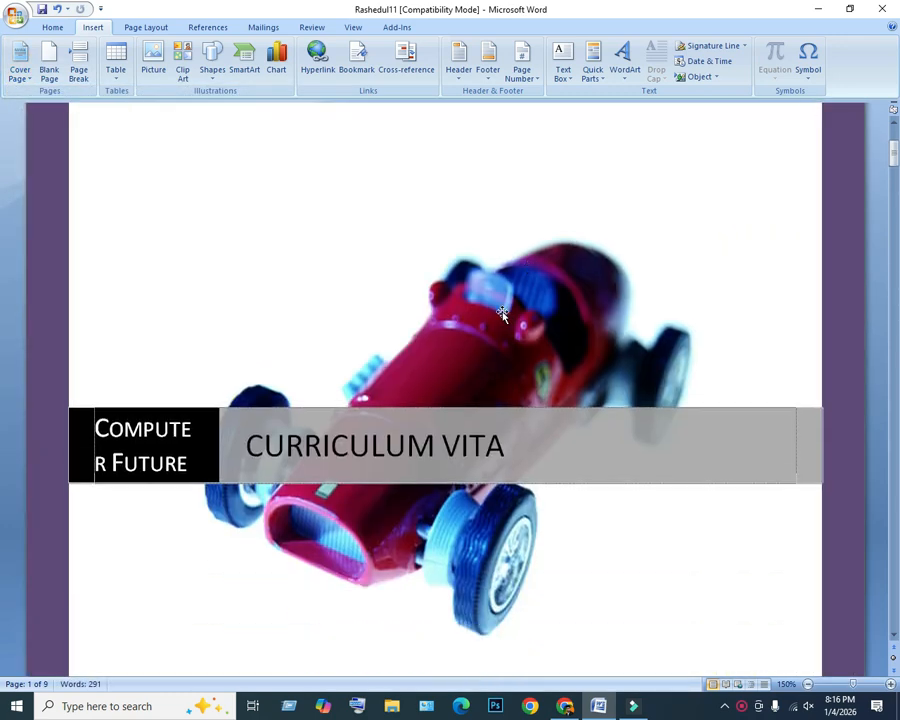
scroll(426, 300, up, 9)
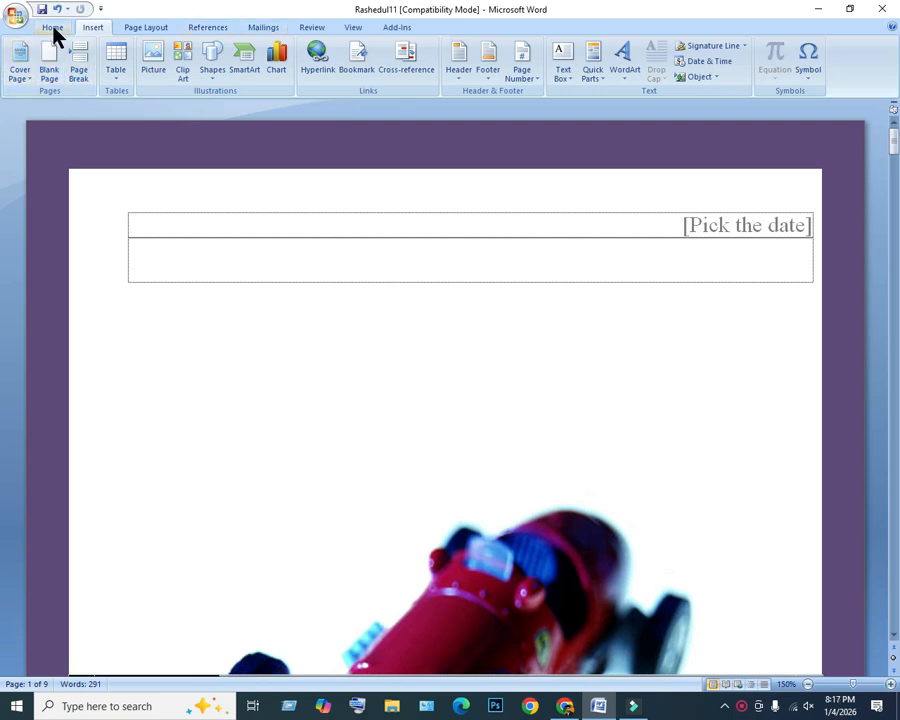
Undo all the cover page insertions so that the CV starts with its own first page again.
key(ctrl+z)
key(ctrl+z)
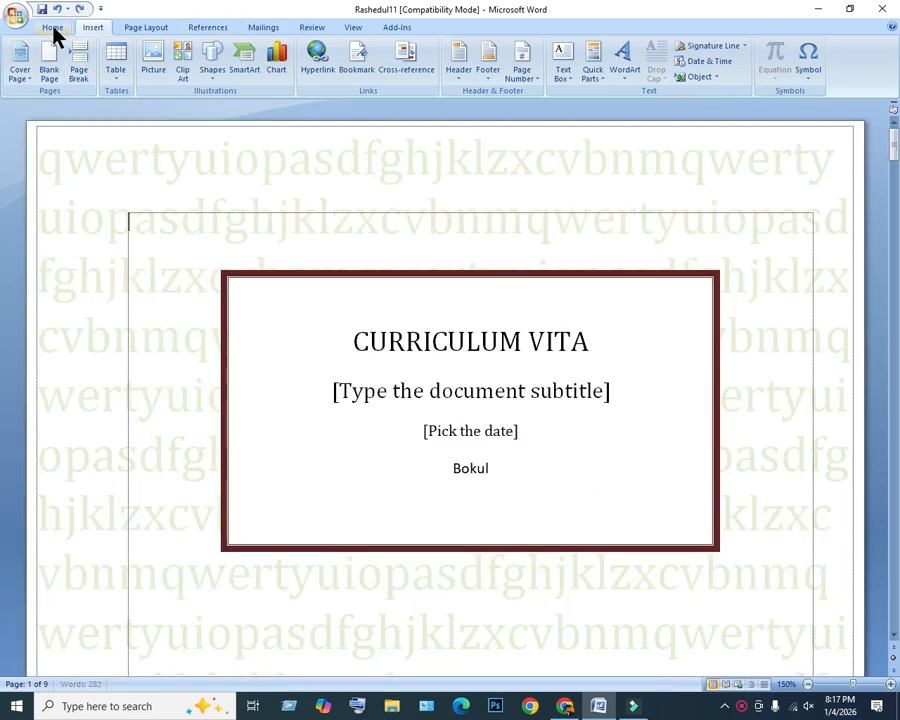
key(ctrl+z)
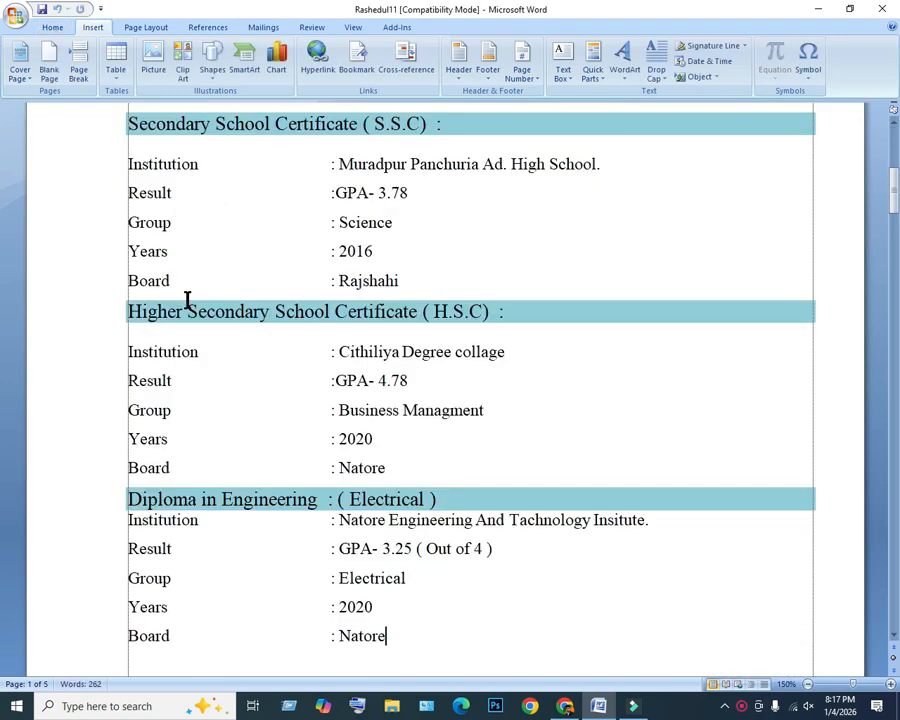
Insert a blank page at the start of the empty last page, after the list of names.
scroll(241, 300, down, 10)
scroll(275, 320, down, 10)
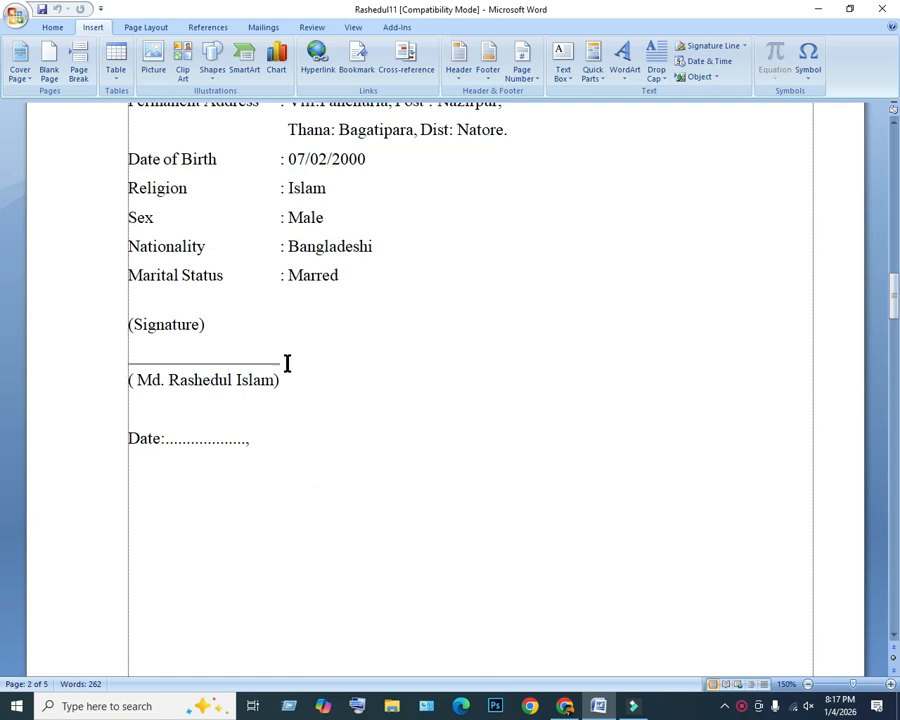
scroll(285, 364, down, 5)
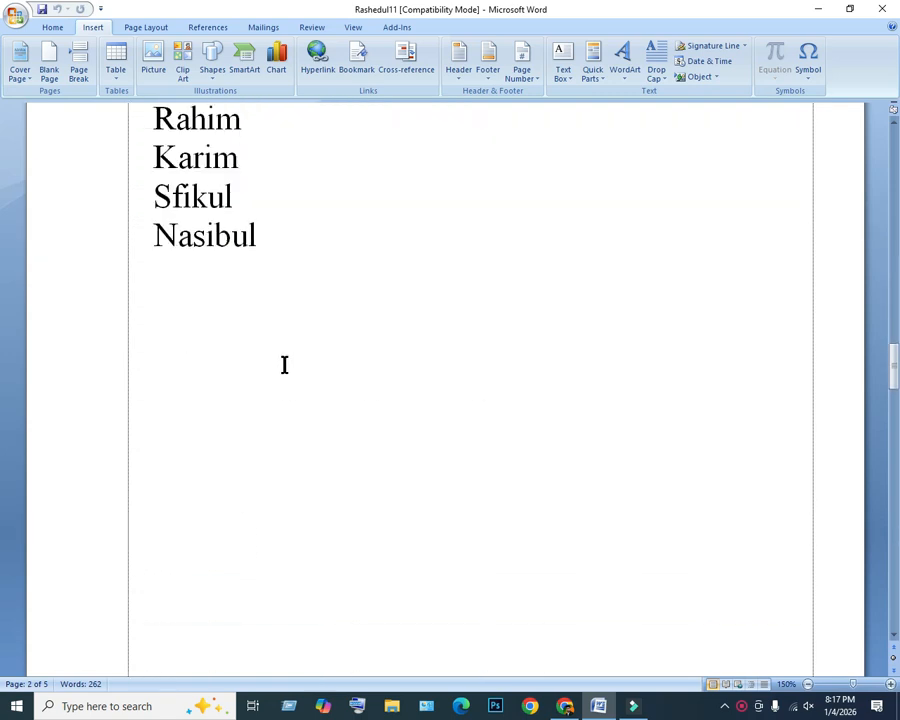
click(333, 266)
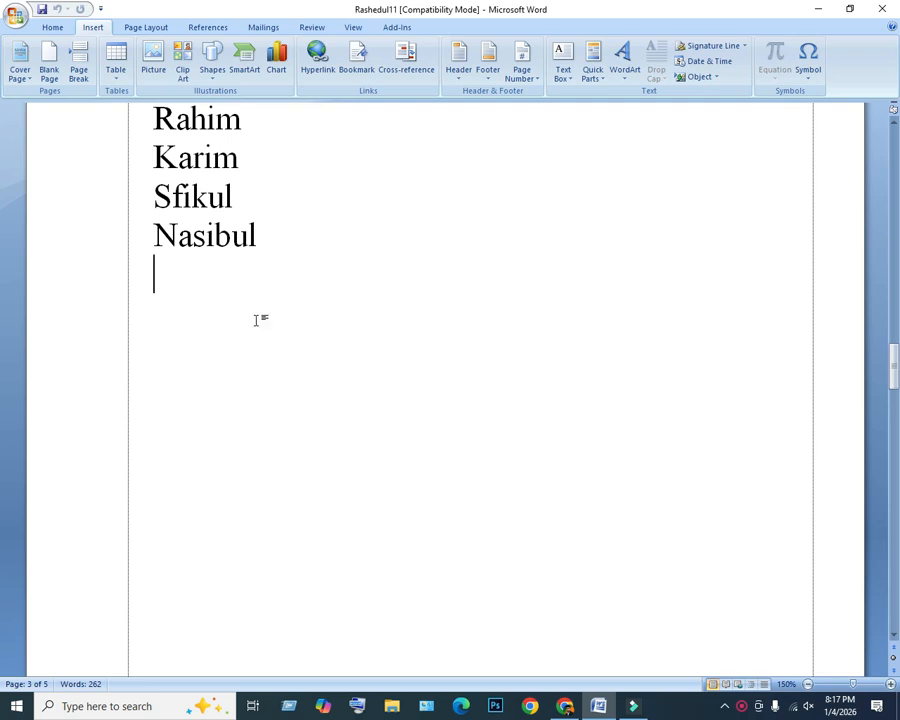
scroll(254, 316, down, 10)
scroll(290, 379, down, 15)
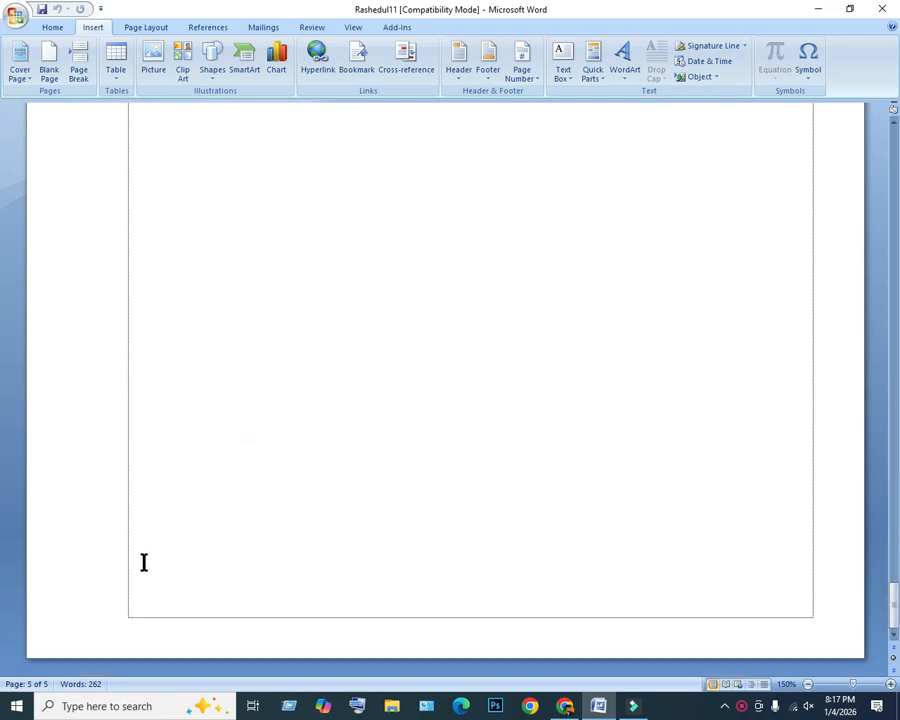
scroll(216, 430, up, 10)
click(196, 318)
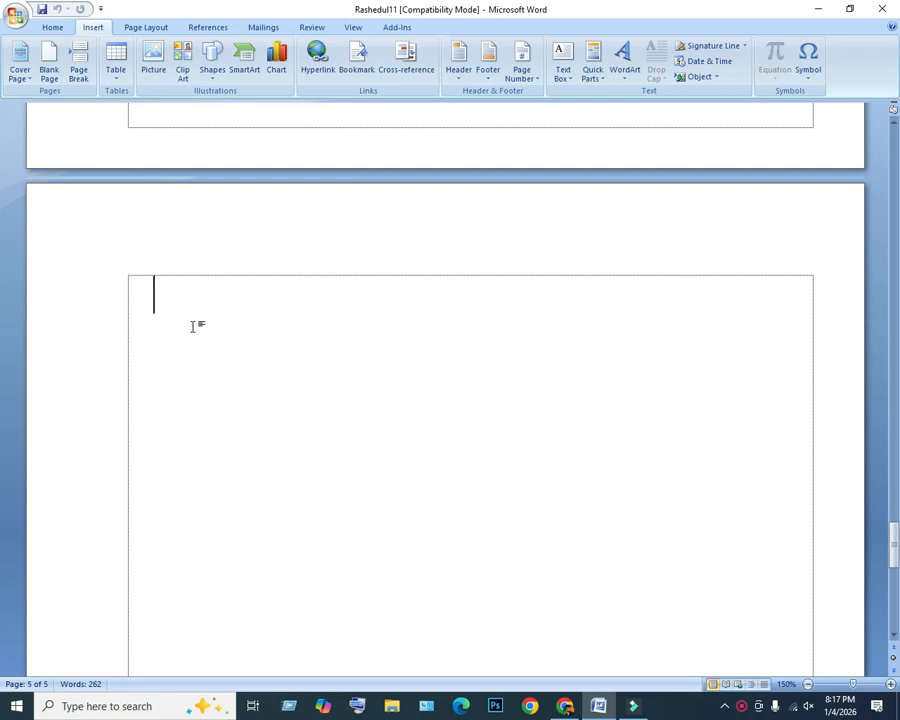
click(57, 82)
scroll(185, 310, down, 5)
scroll(185, 310, up, 5)
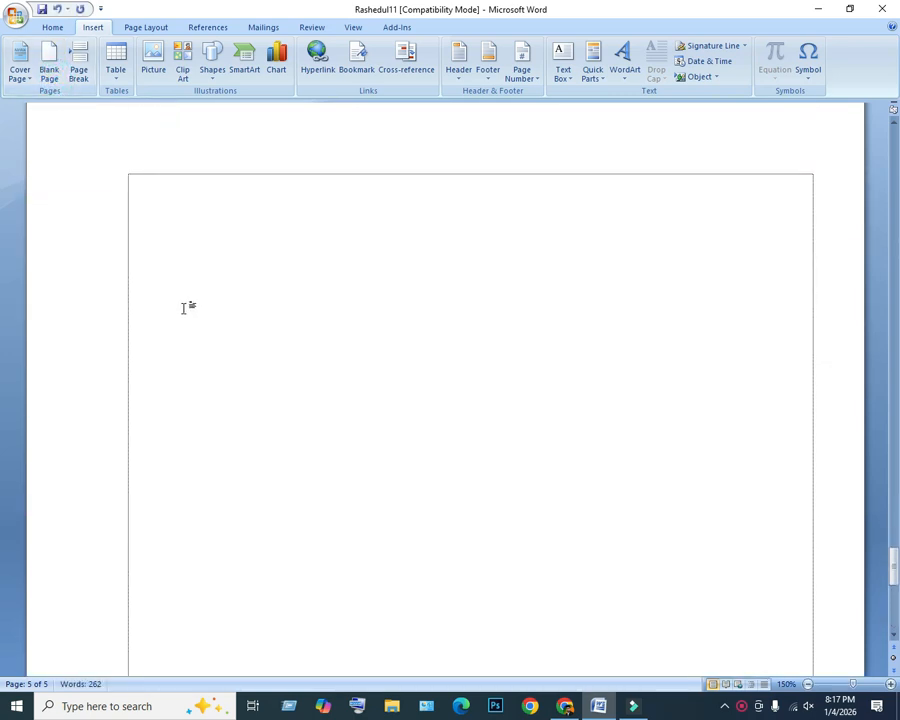
Insert two page breaks at the end of the document.
click(82, 84)
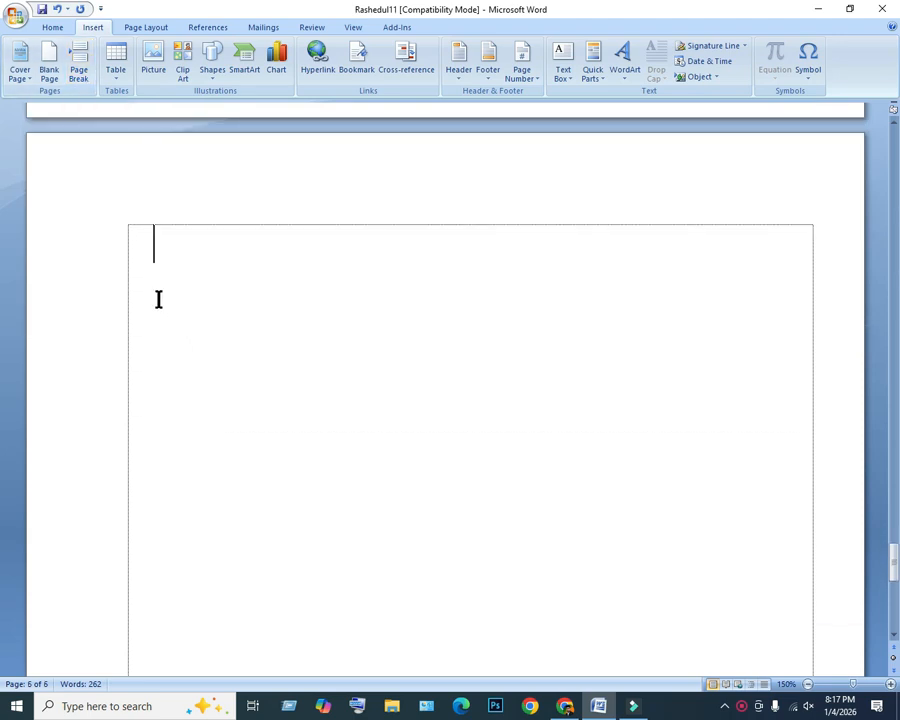
click(163, 248)
scroll(215, 412, up, 4)
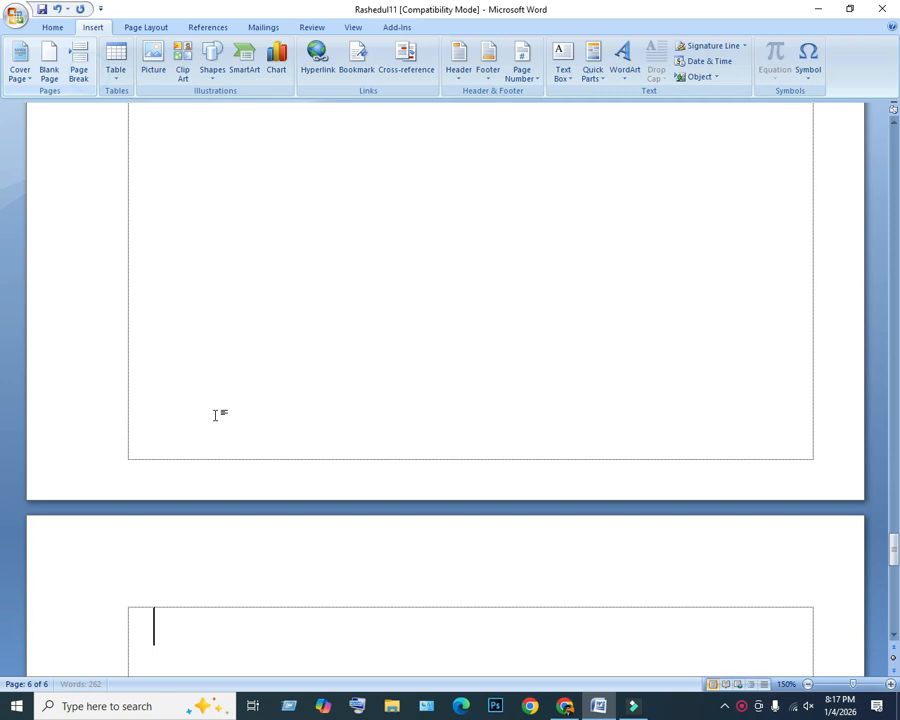
click(77, 66)
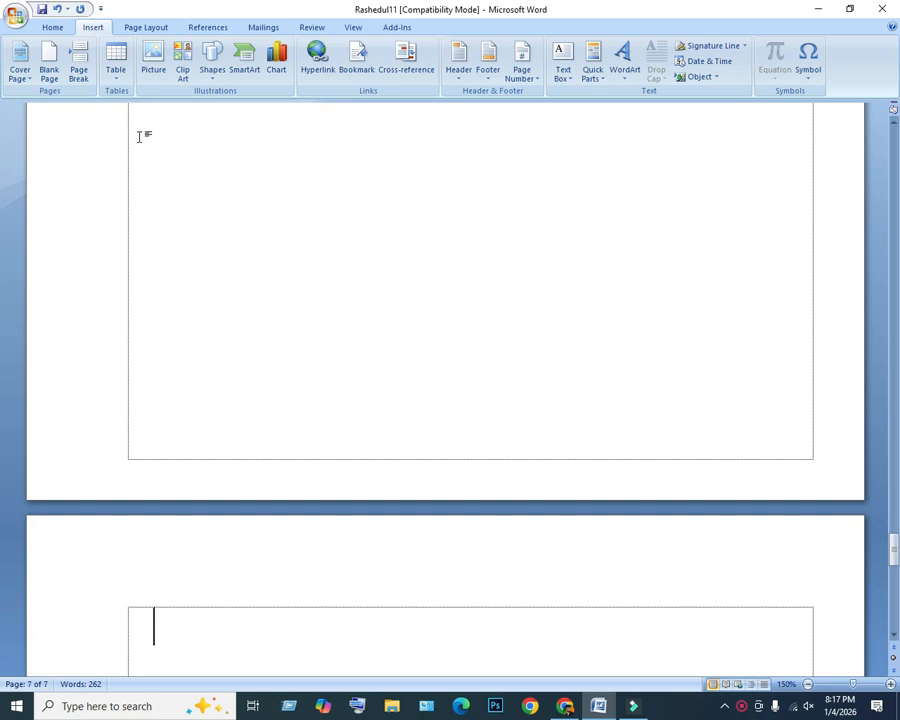
Go back to the Expariance table on page 2, select the whole table to show it, and clear the selection.
scroll(140, 136, up, 10)
drag(895, 428, 890, 201)
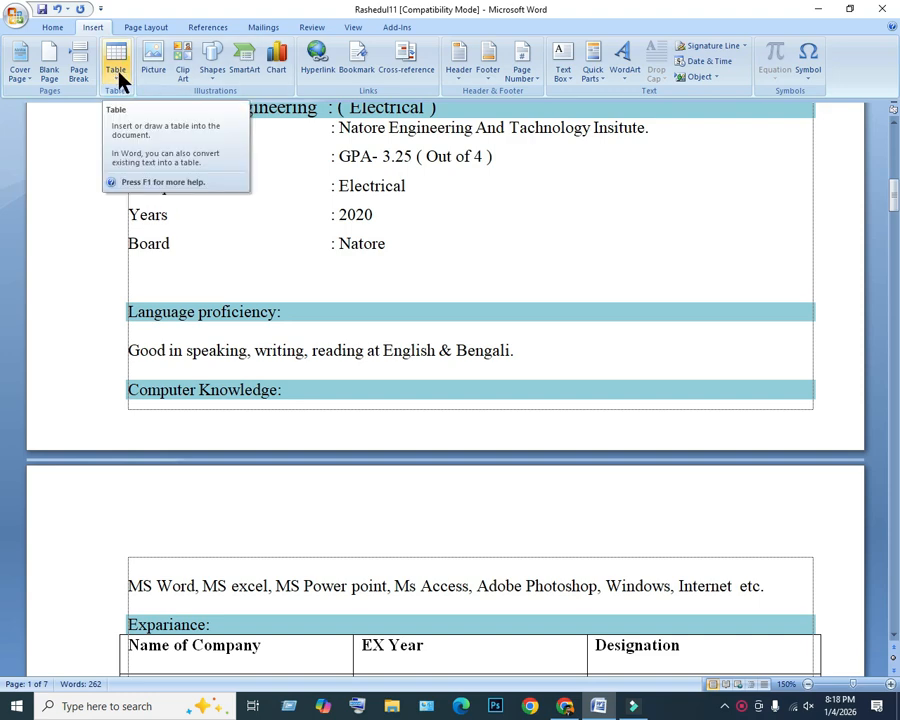
scroll(346, 230, up, 10)
scroll(363, 240, down, 3)
scroll(392, 241, down, 6)
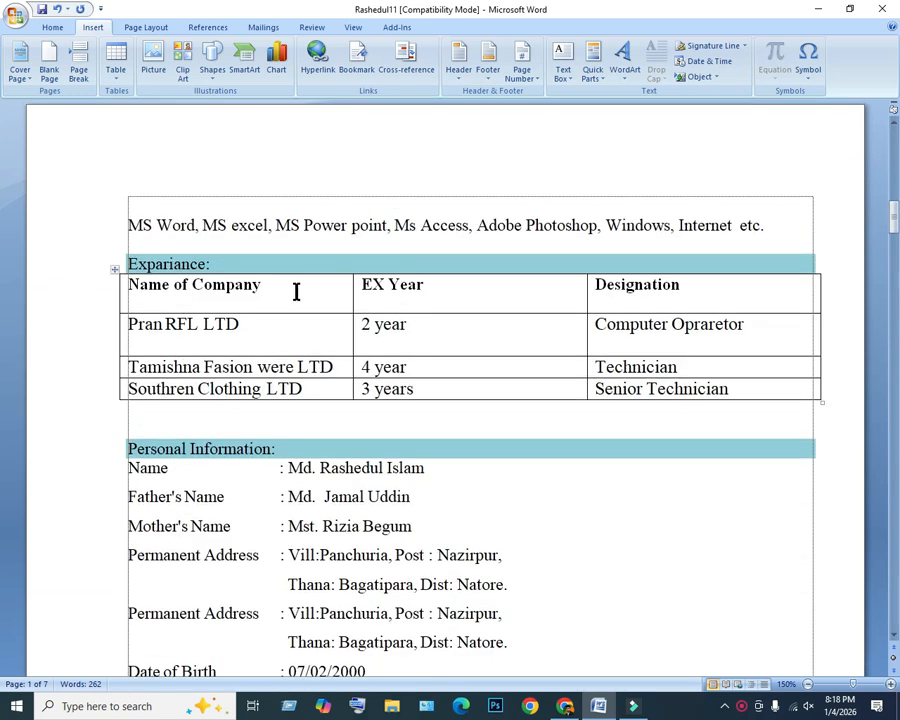
click(114, 270)
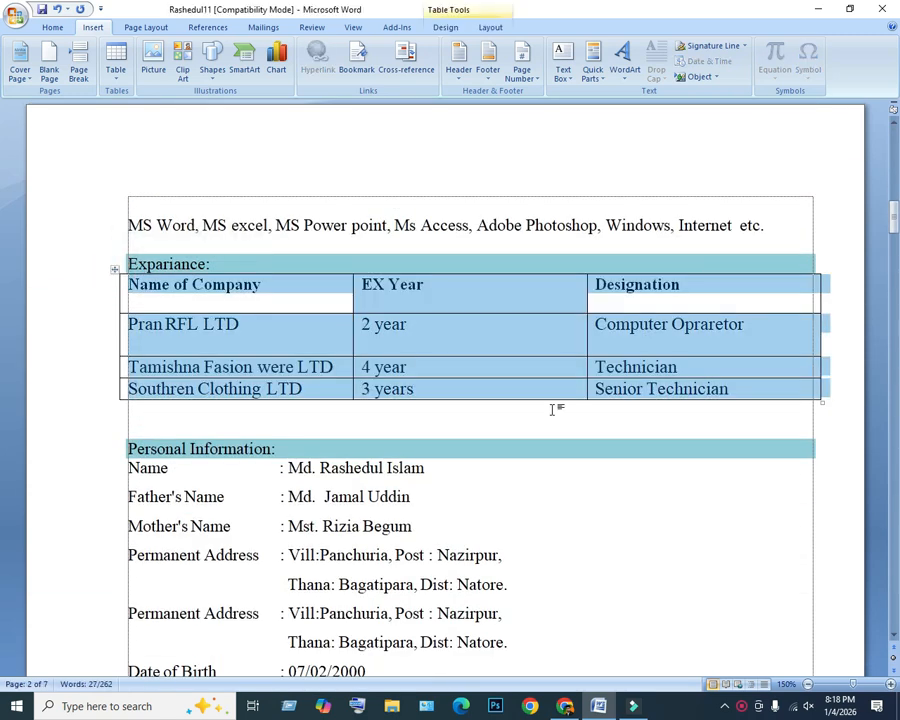
click(549, 410)
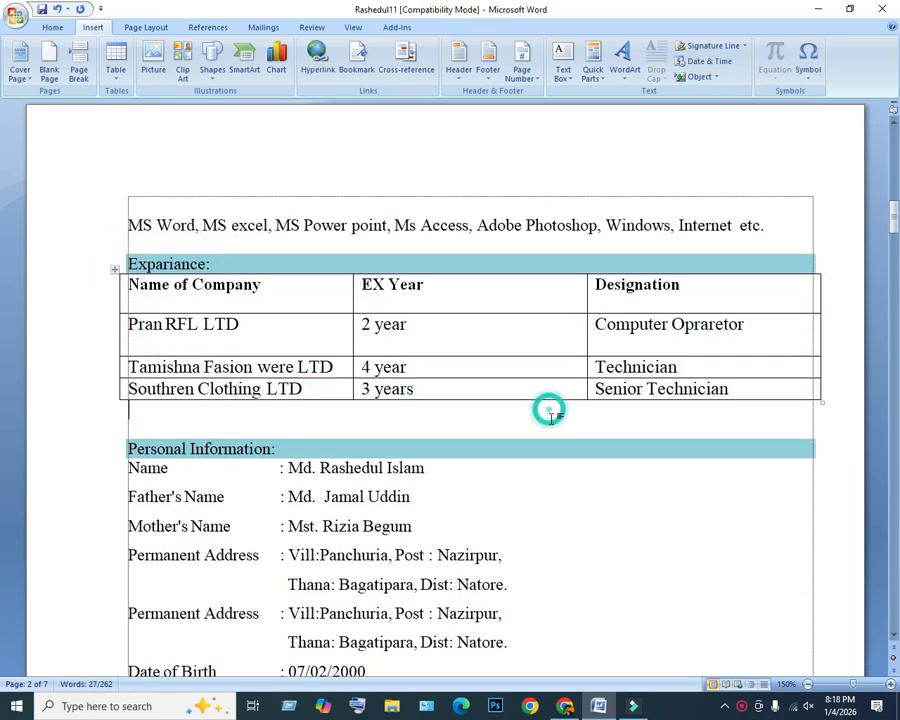
click(111, 271)
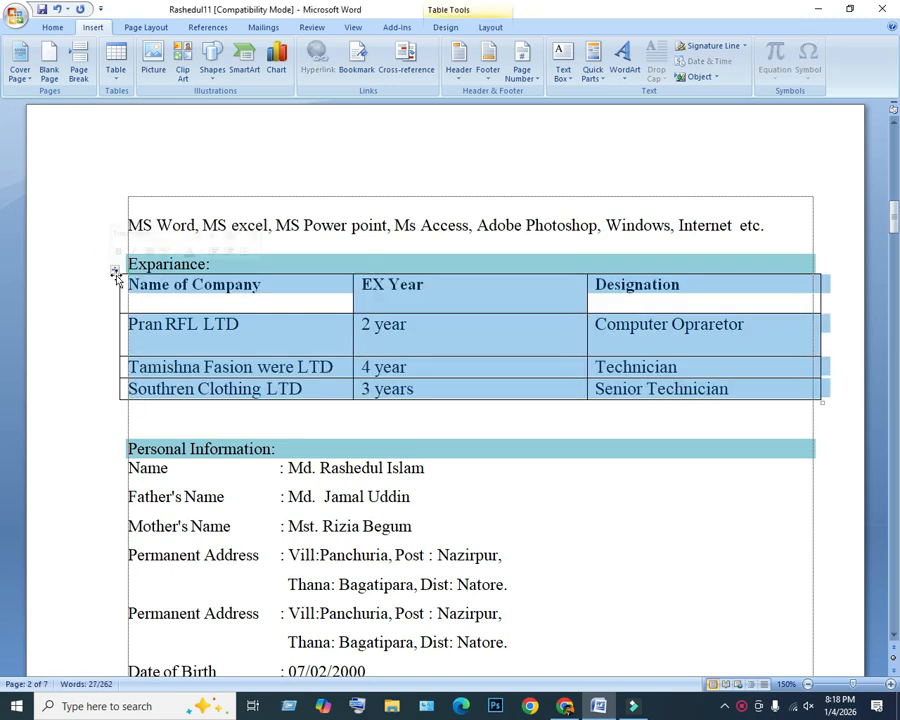
click(268, 344)
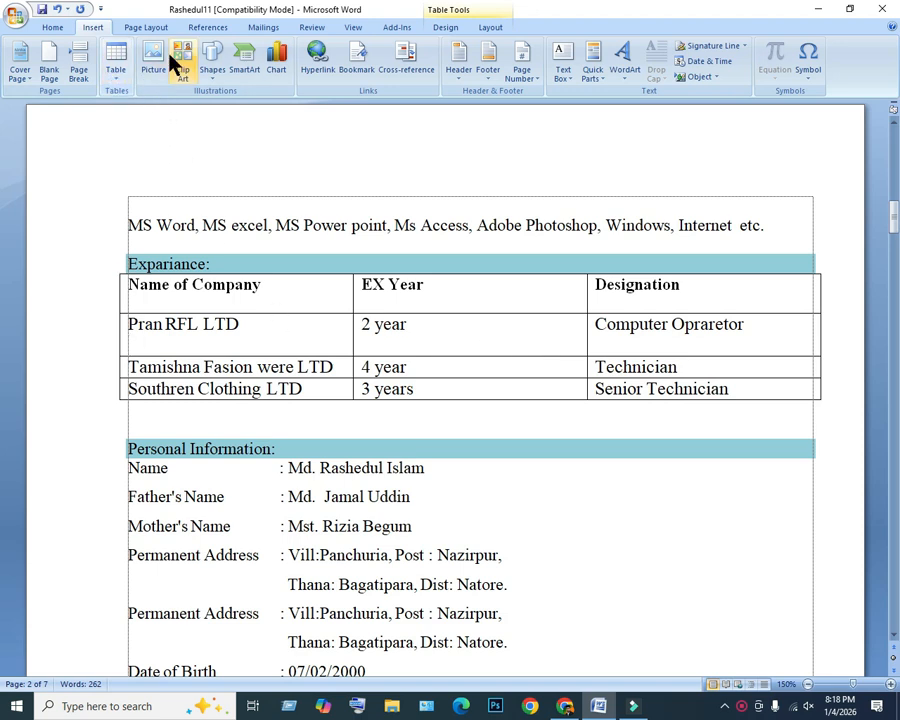
click(120, 60)
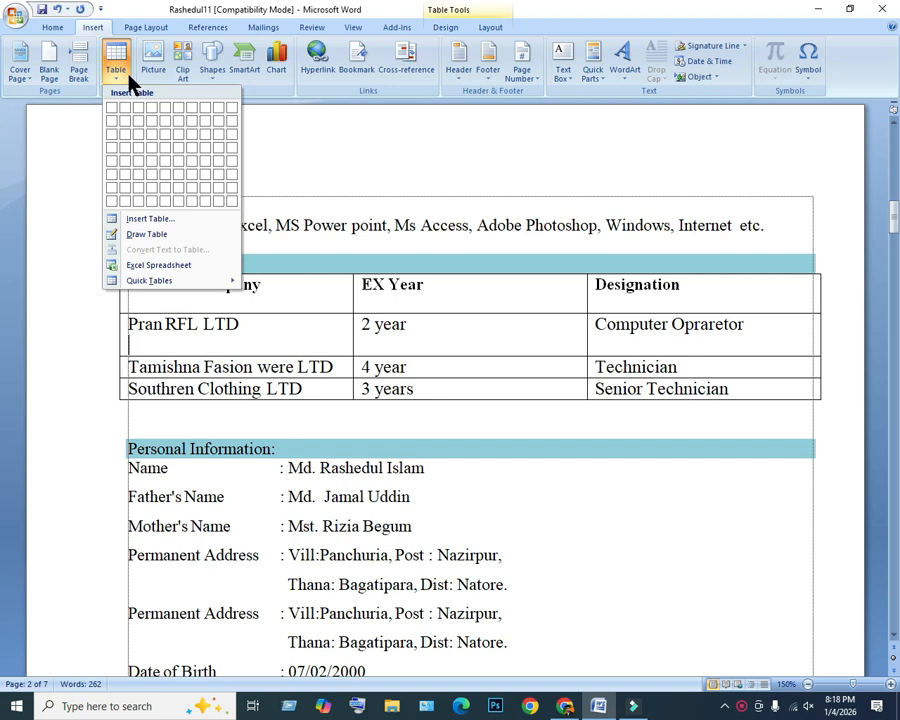
click(164, 220)
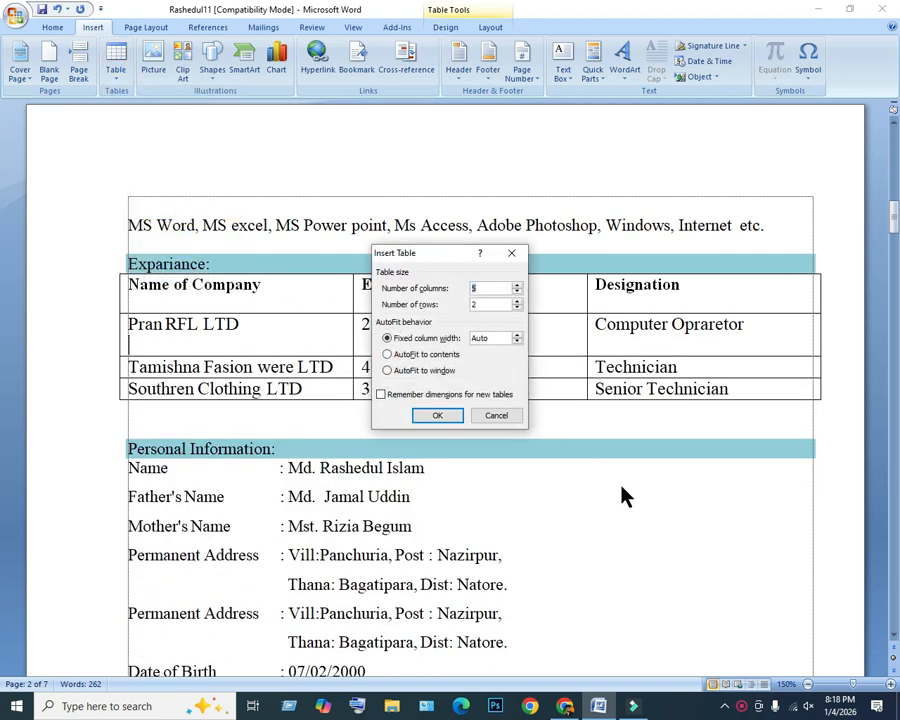
click(496, 416)
View the Insert Table settings for the empty line below the Date entry, and close them without inserting a table.
scroll(496, 416, down, 20)
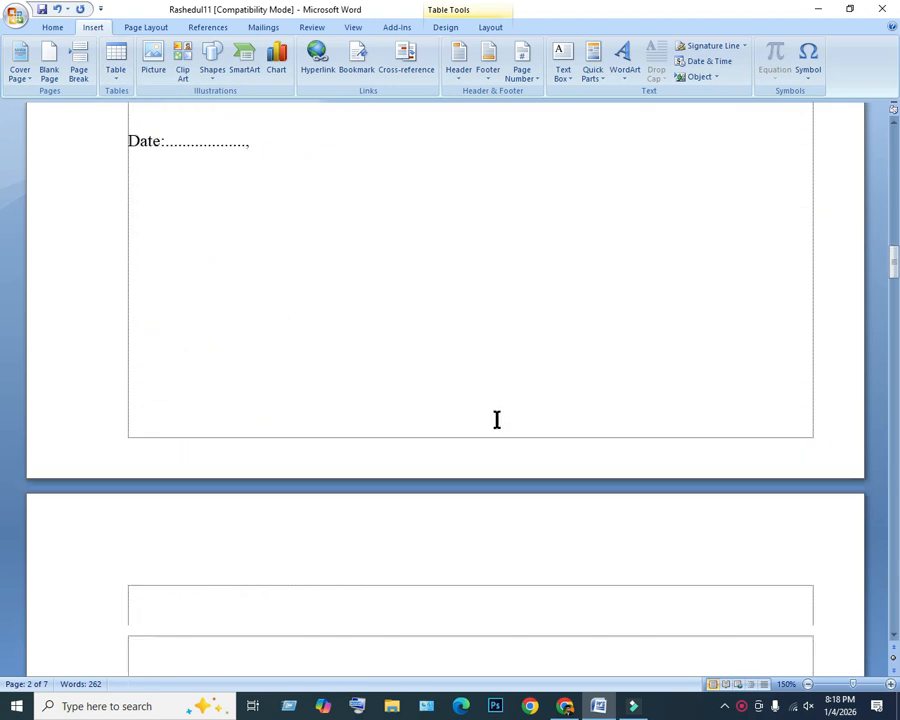
scroll(222, 240, up, 3)
click(186, 252)
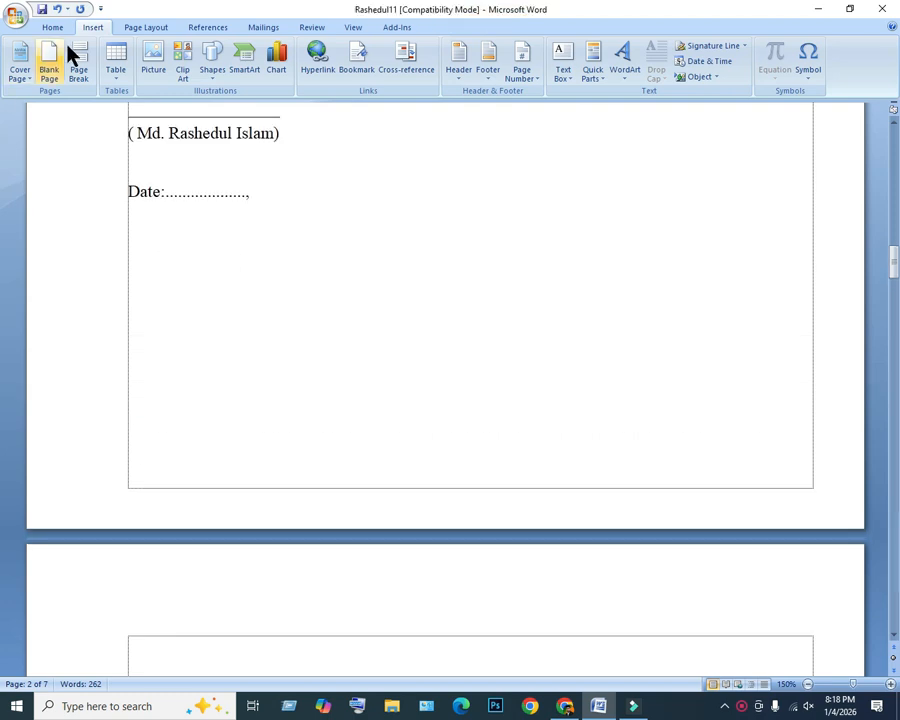
click(114, 66)
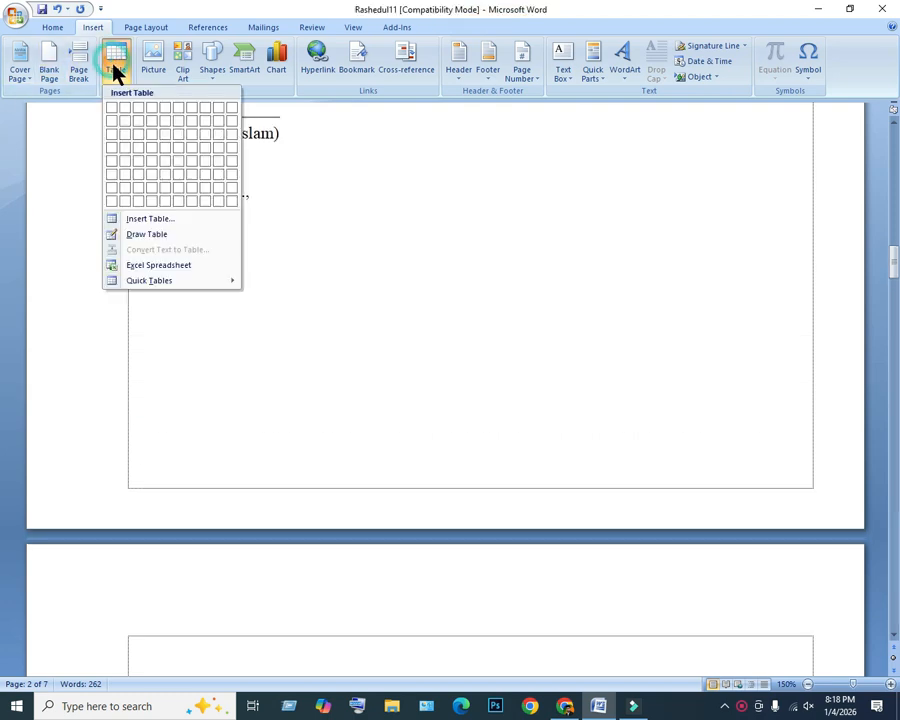
click(150, 218)
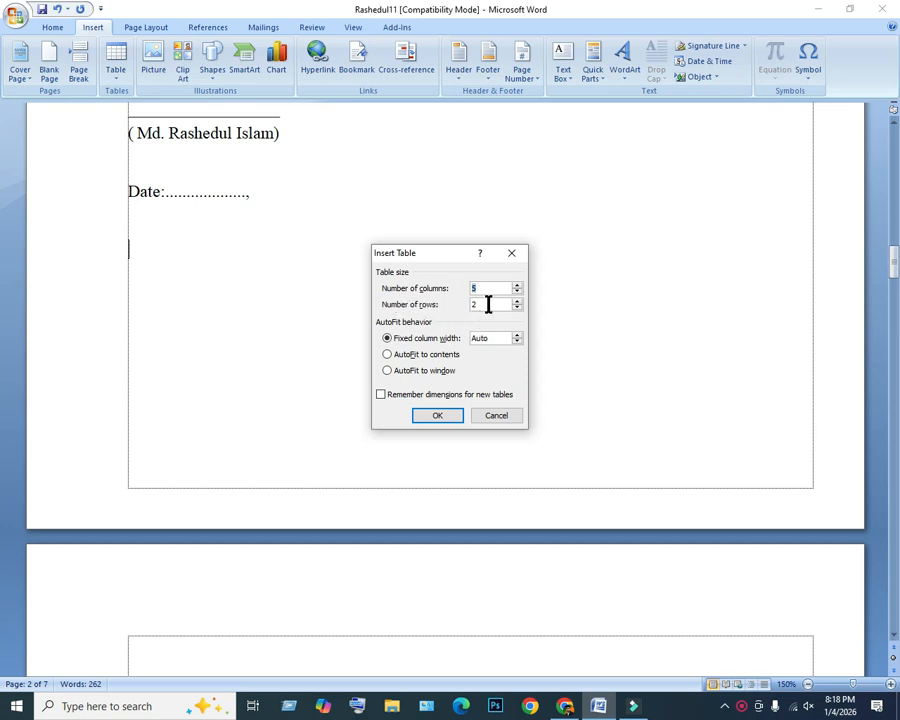
click(517, 259)
scroll(500, 270, up, 12)
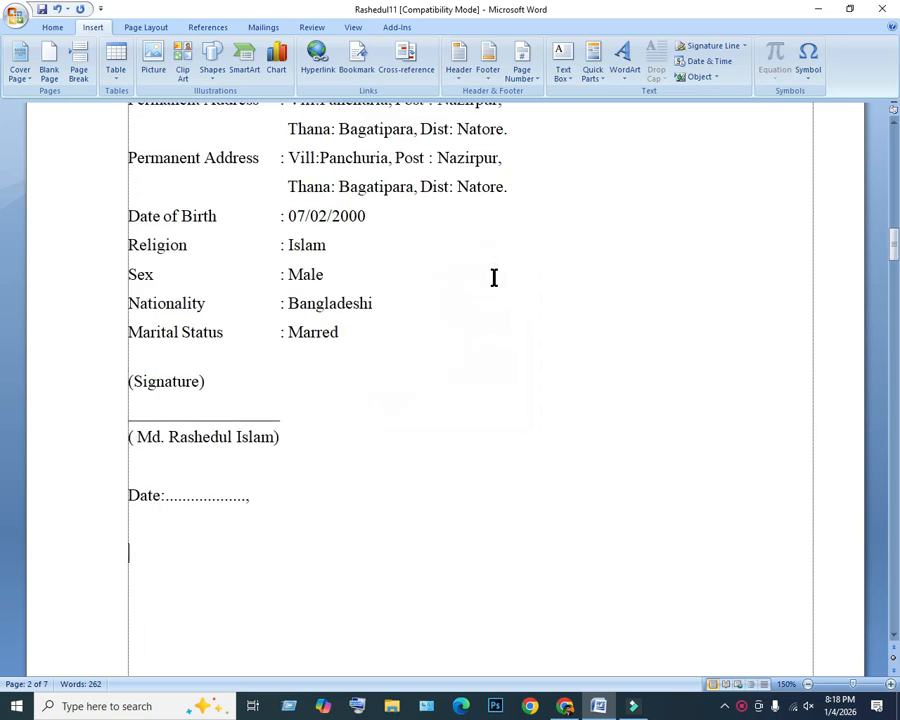
Insert a table with 4 columns and 6 rows on the empty line below the Date entry.
scroll(480, 290, down, 5)
scroll(438, 323, up, 3)
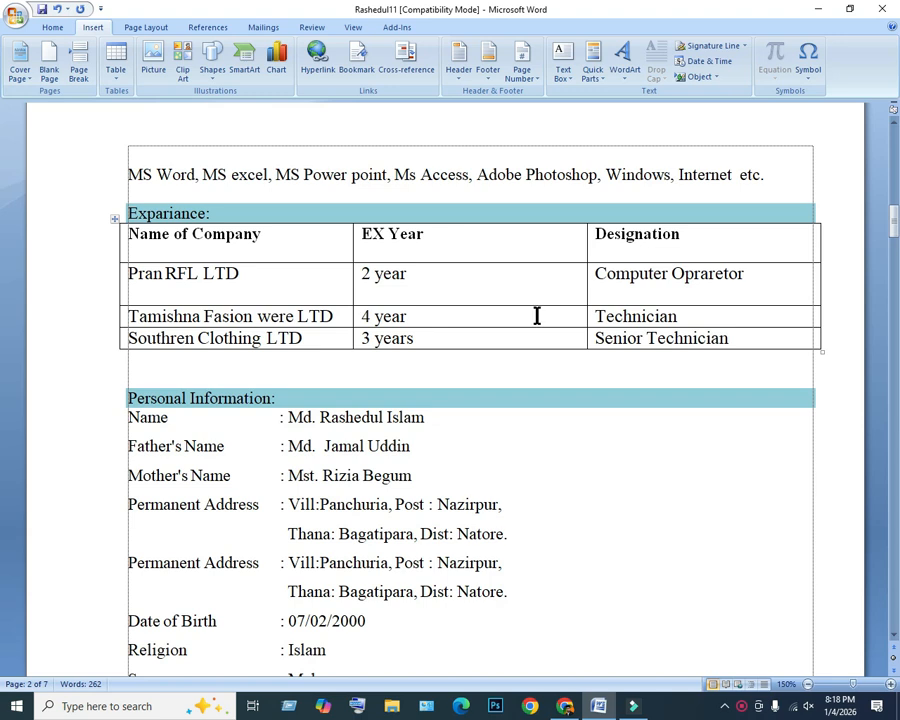
scroll(418, 314, down, 10)
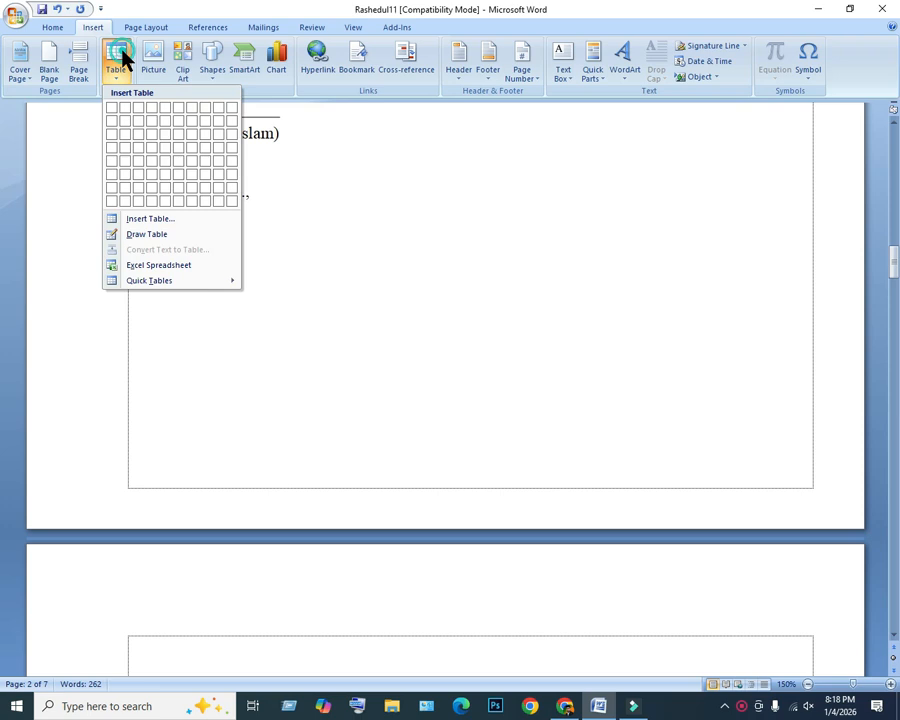
click(156, 218)
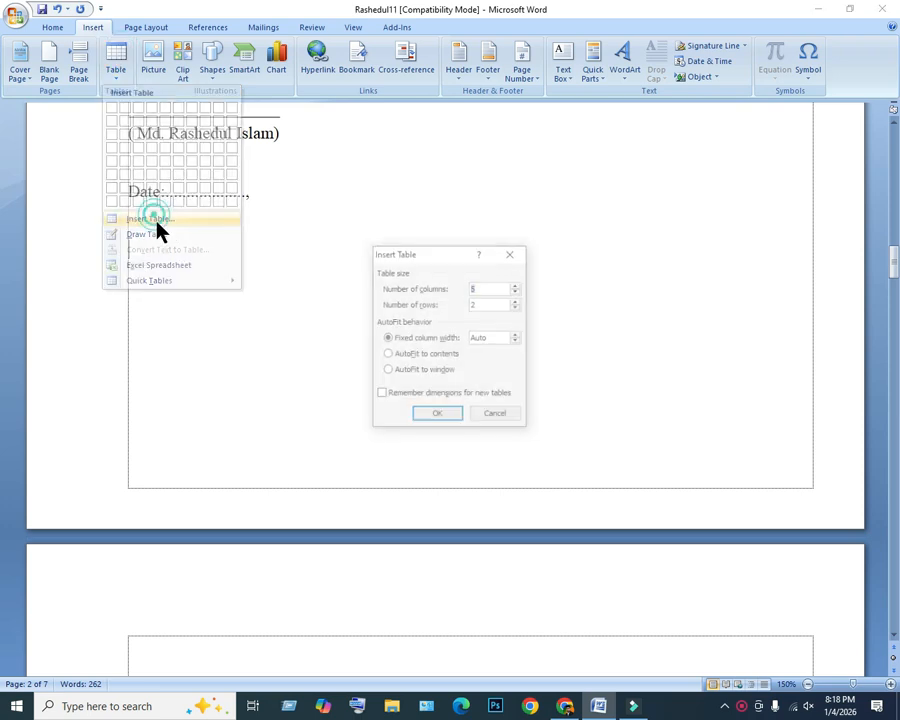
text(4)
click(479, 294)
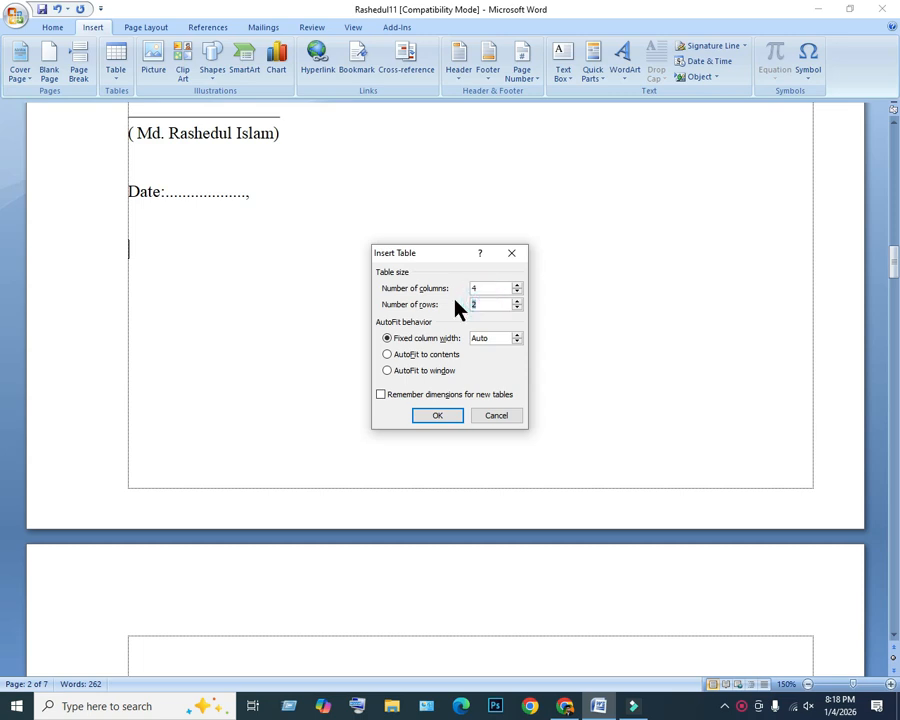
click(446, 415)
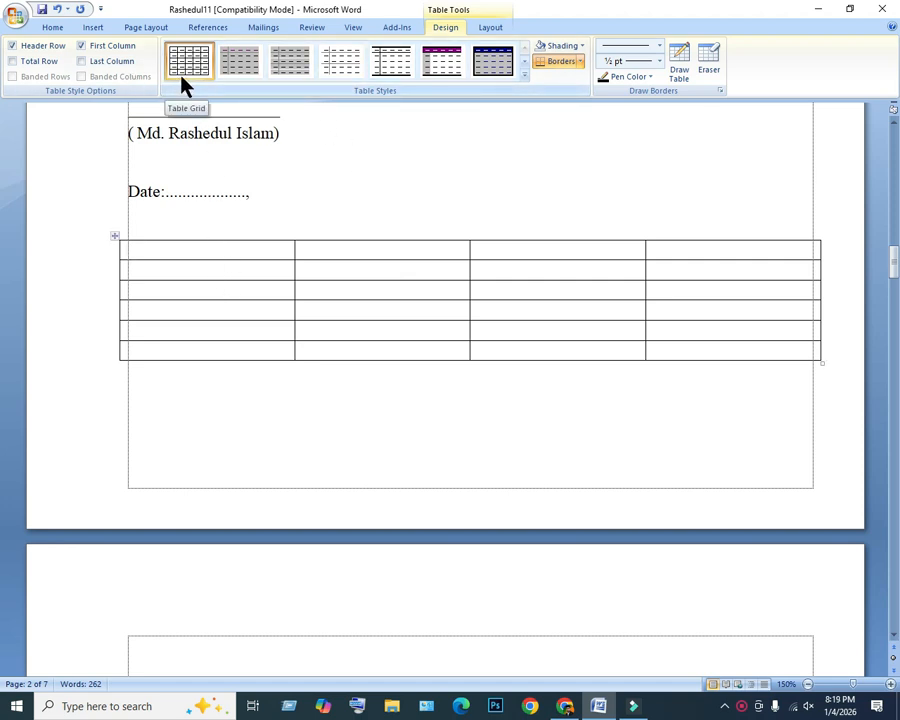
Try several table styles on the new table, including Table Classic 3, and finish with the gray style with white horizontal lines.
click(248, 70)
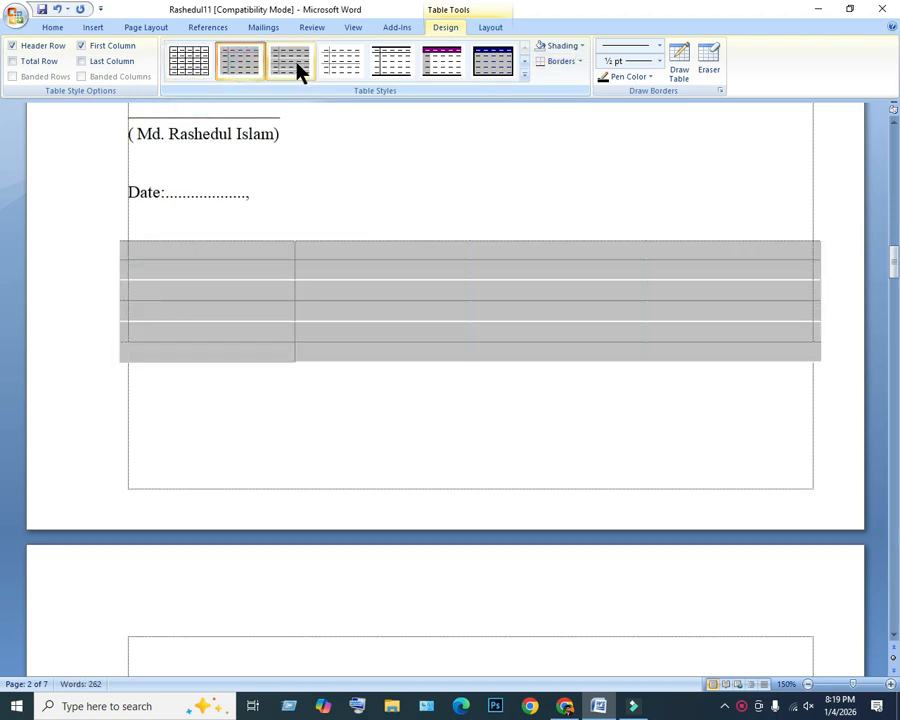
click(391, 62)
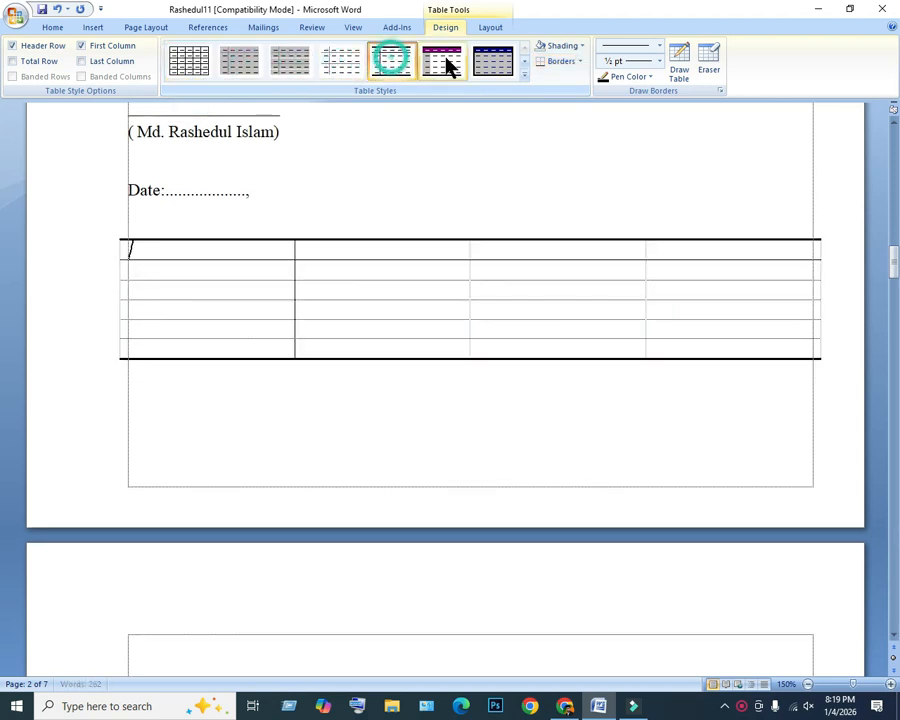
click(480, 68)
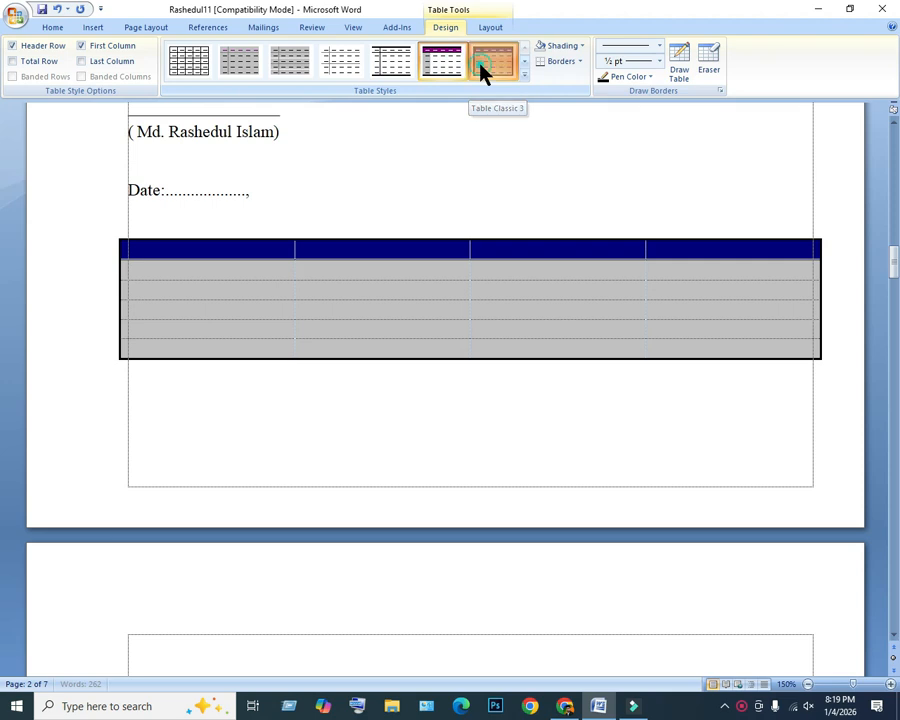
click(285, 64)
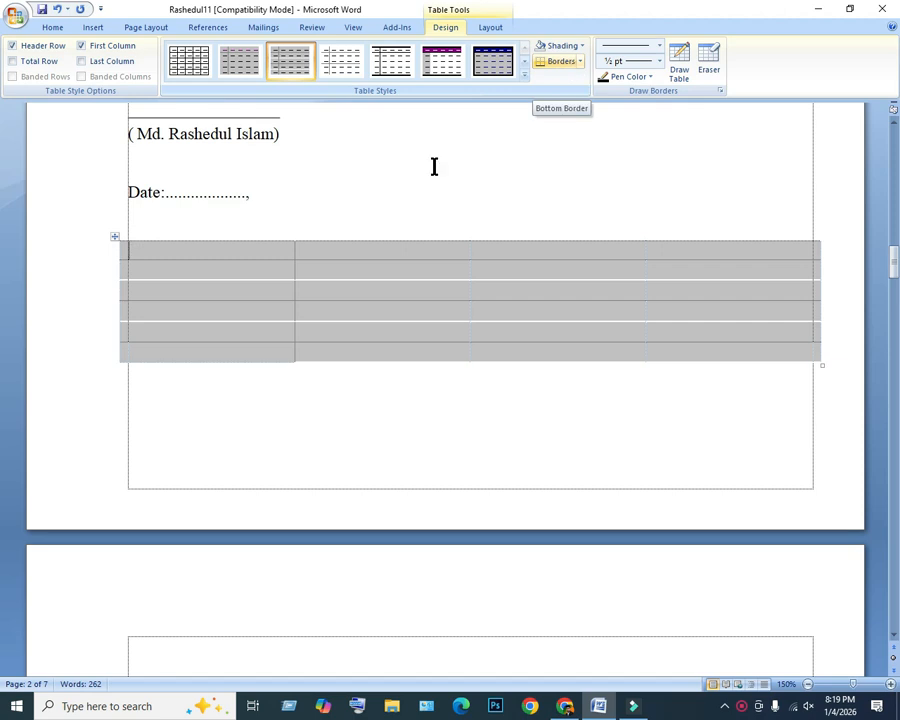
Apply All Borders to the whole new table and clear the selection.
click(115, 237)
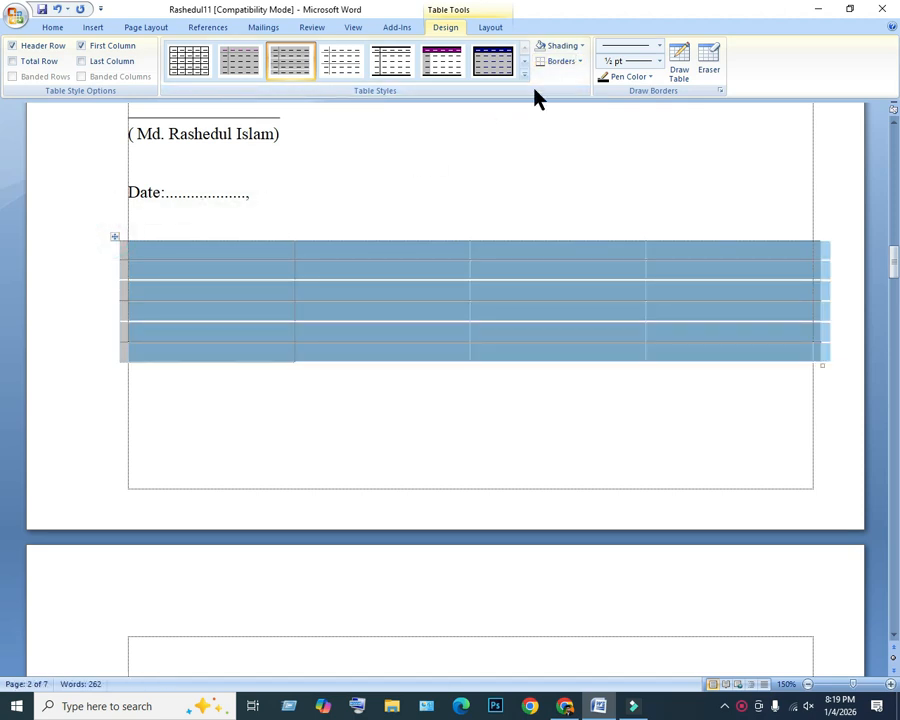
click(573, 70)
click(579, 62)
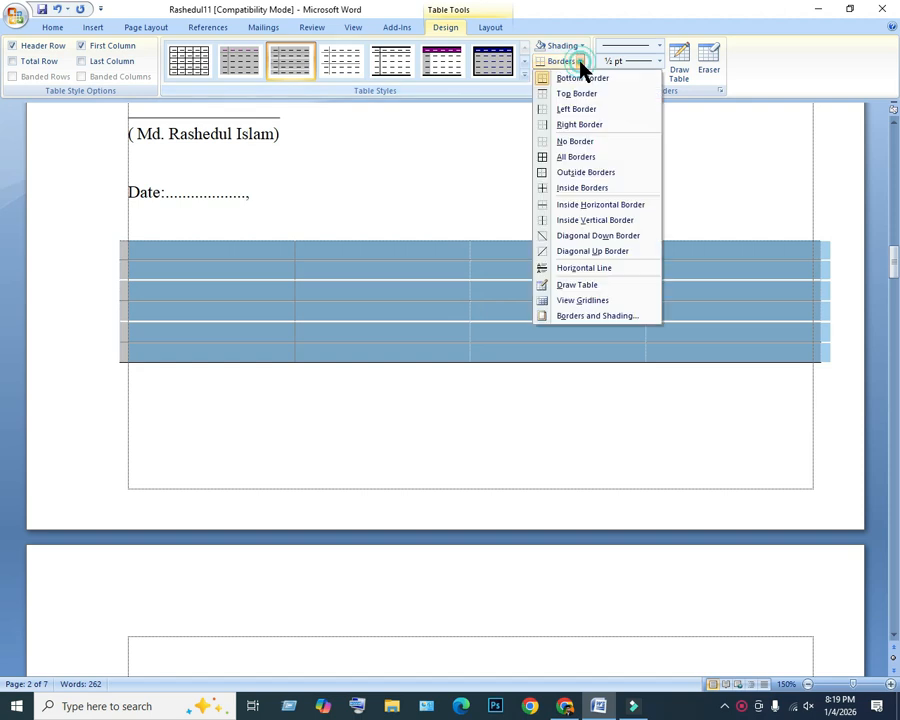
click(594, 160)
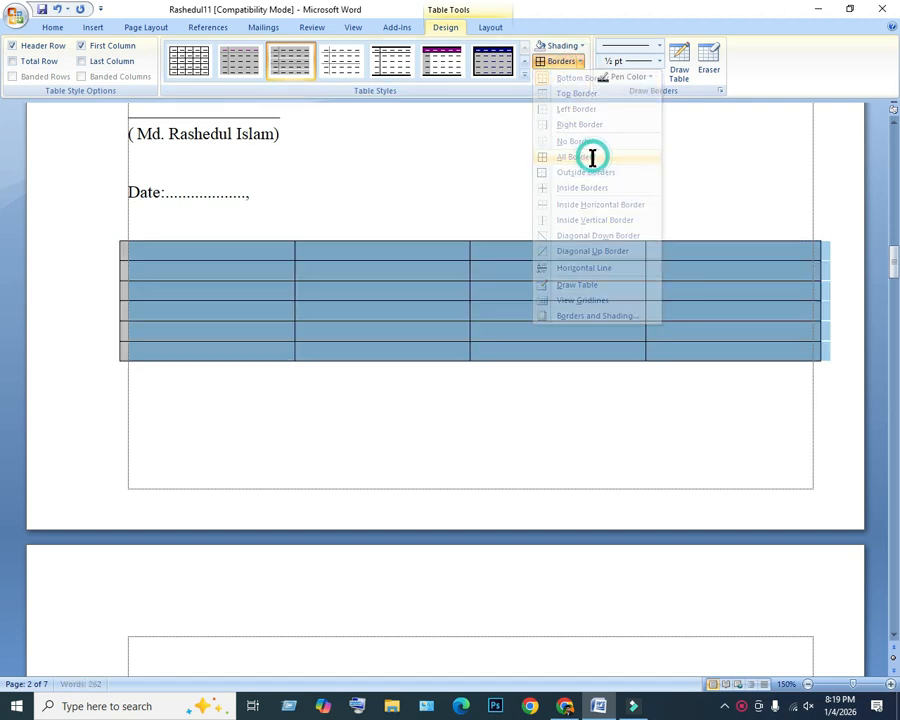
click(573, 70)
click(566, 74)
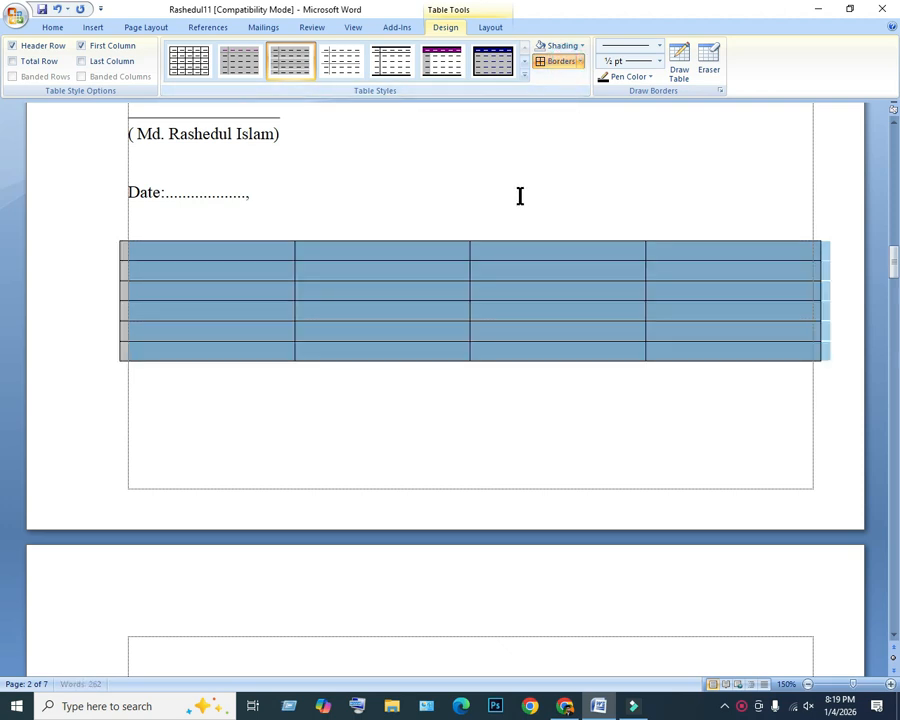
click(506, 270)
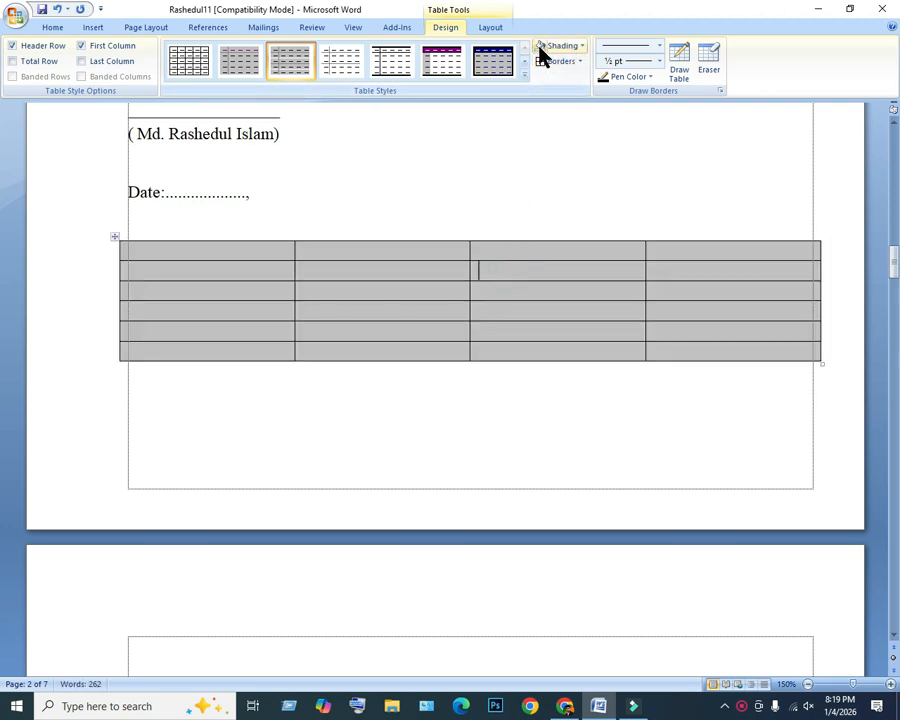
Select the whole new table and view the shading colors and border line styles without applying any.
click(115, 235)
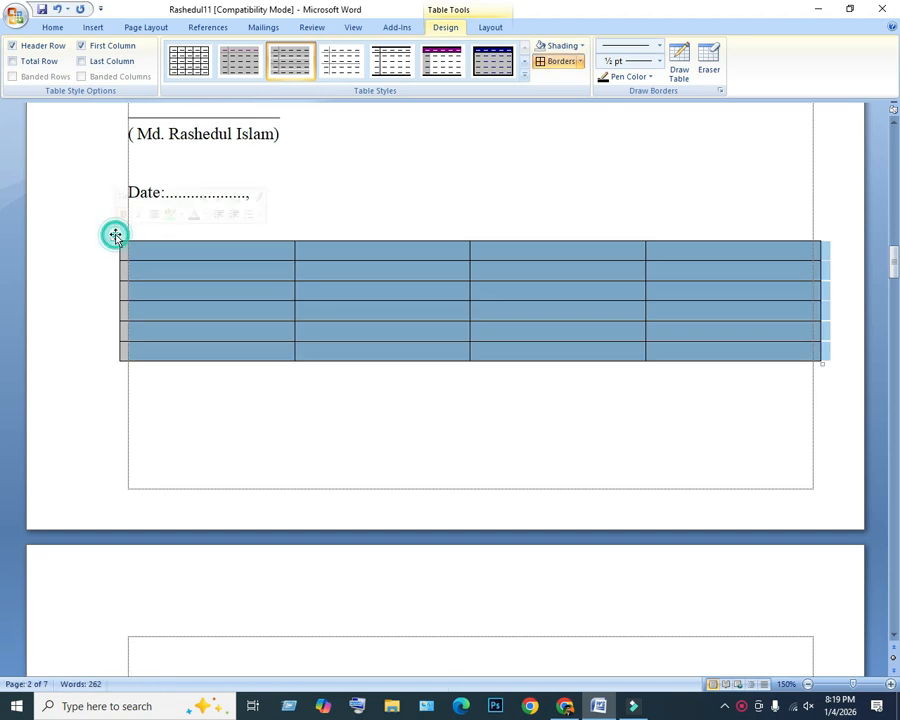
click(560, 46)
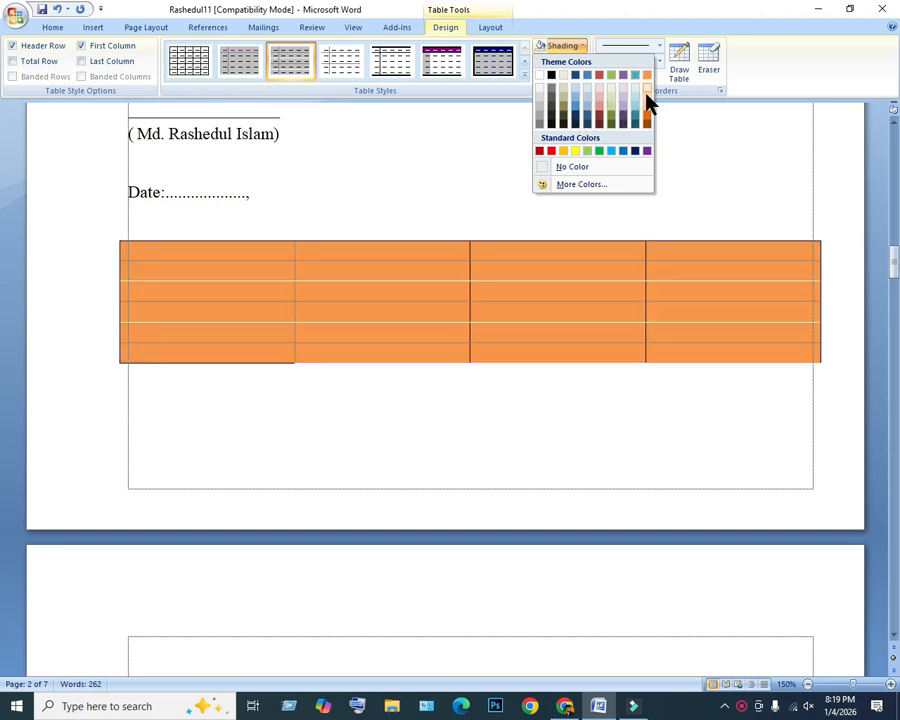
click(700, 163)
click(650, 45)
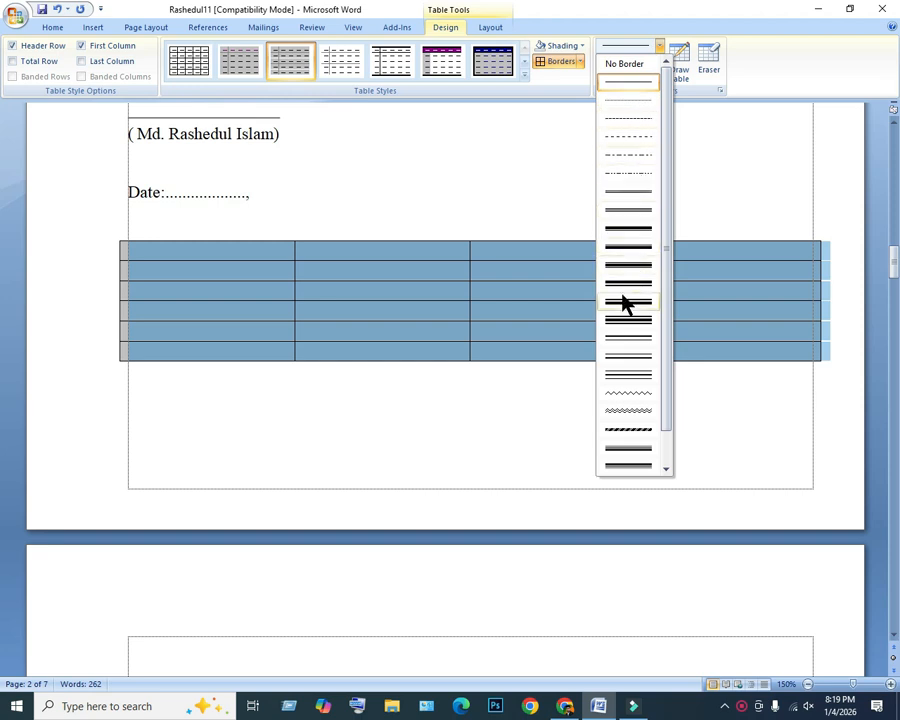
click(688, 185)
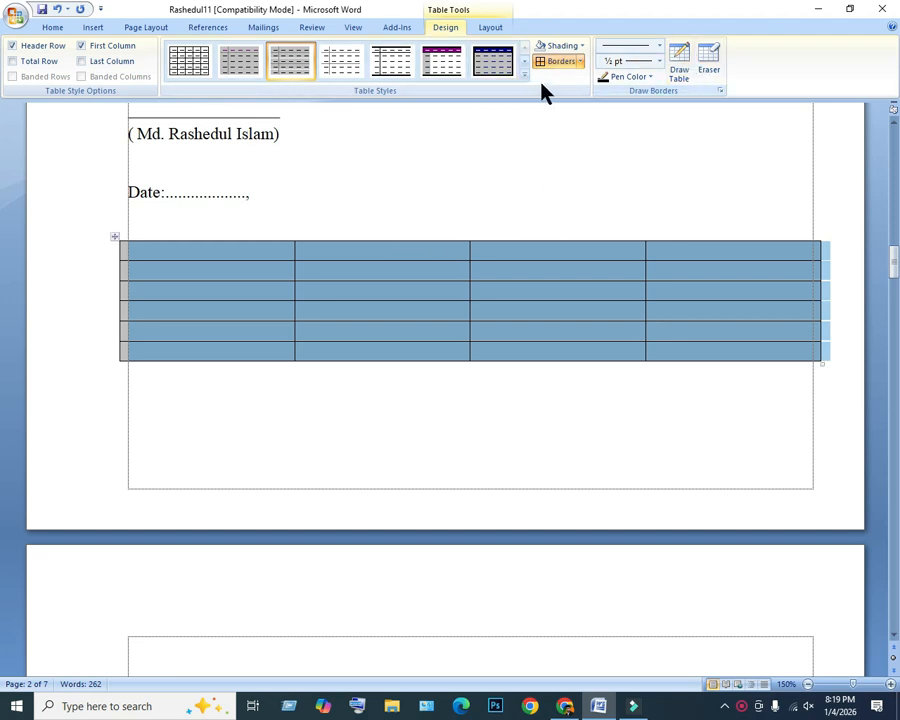
Erase the divider between the second row's first two cells and the line between rows 3 and 4 in the third column.
click(704, 56)
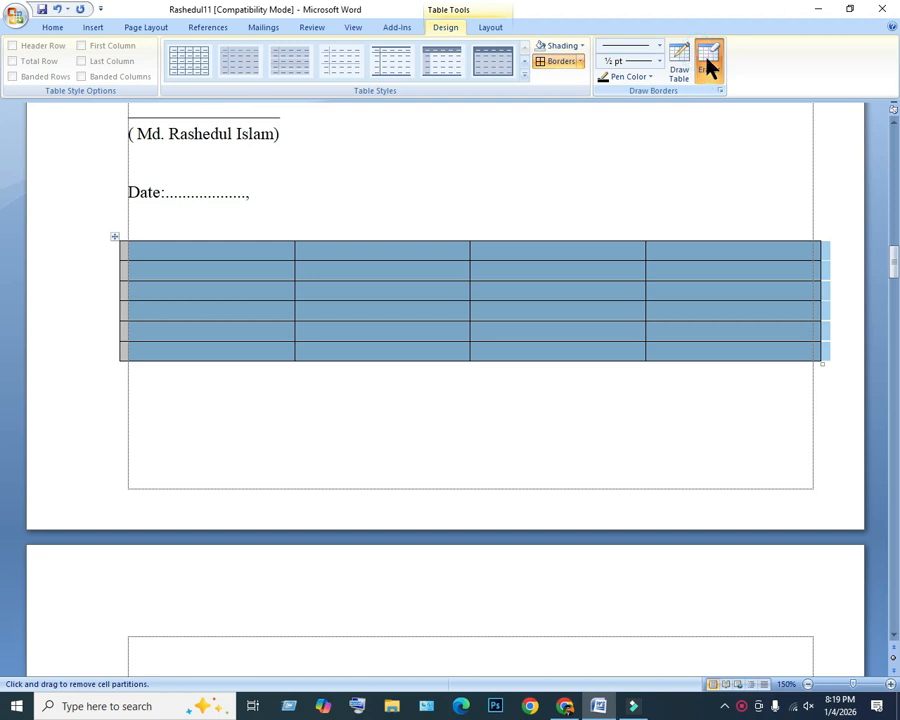
click(296, 268)
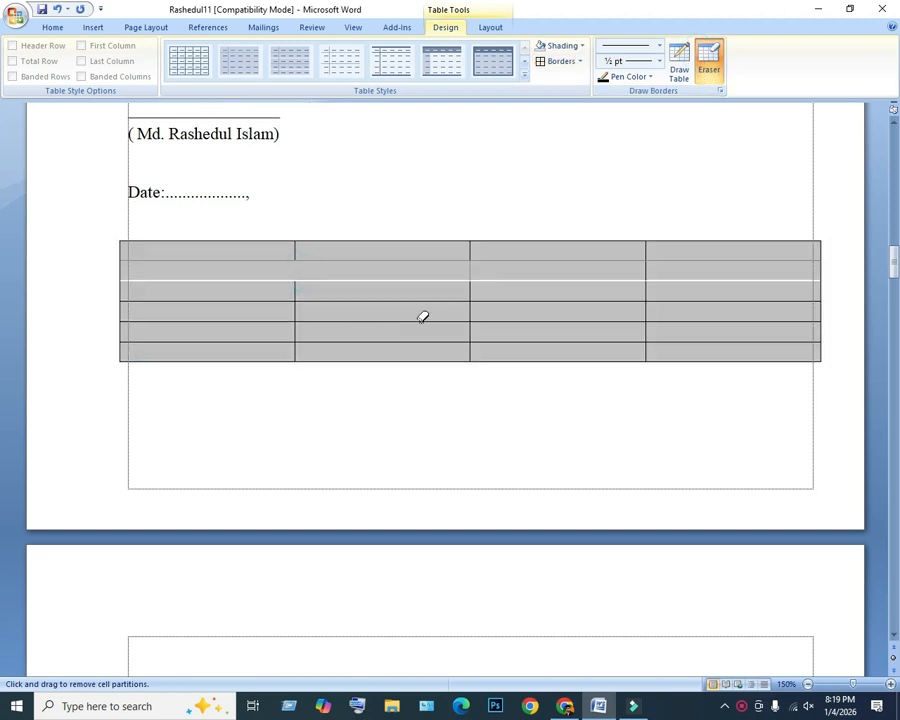
drag(486, 296, 506, 338)
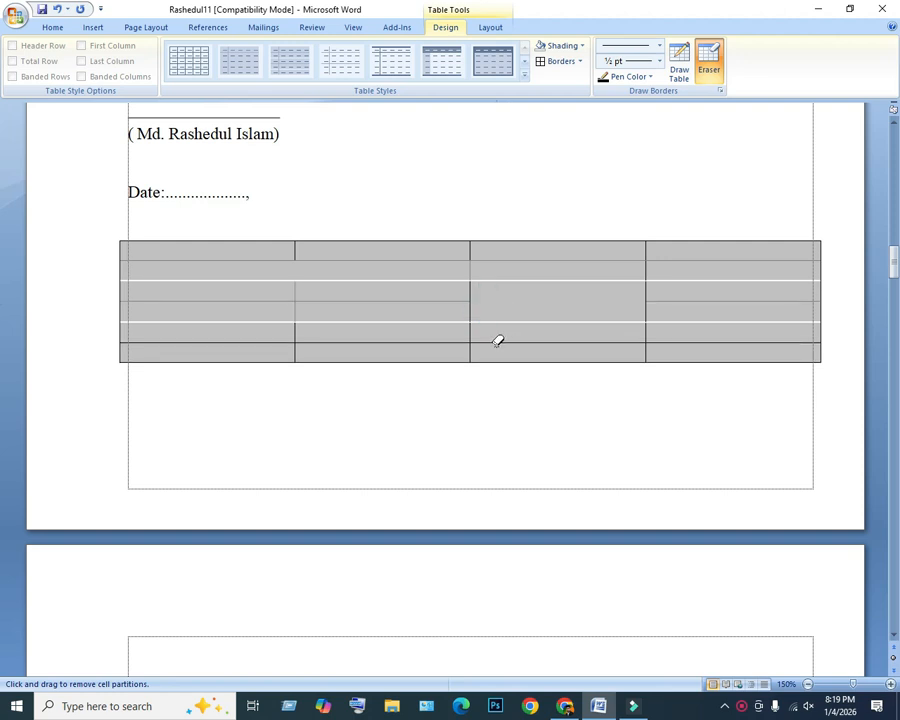
click(716, 70)
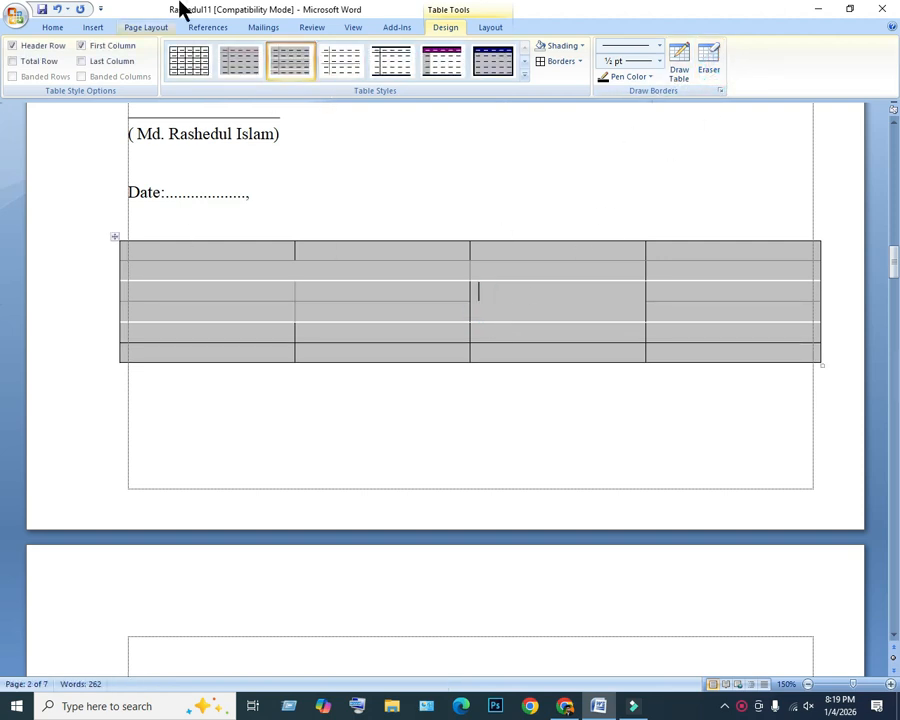
Redraw the missing vertical divider between the first two cells of the table's second row with Draw Table.
click(92, 27)
click(114, 60)
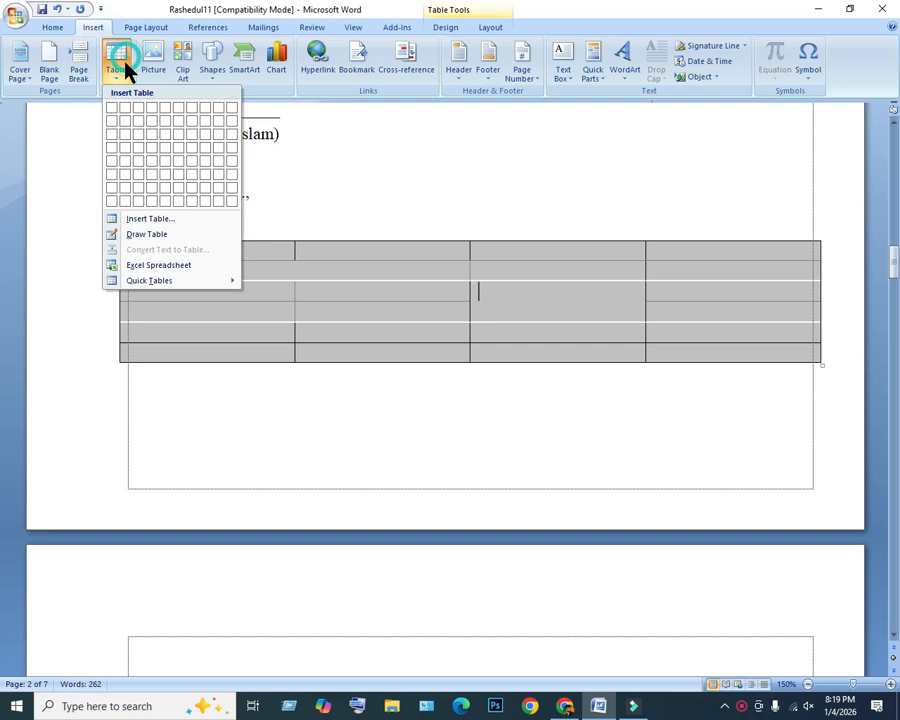
click(147, 235)
drag(295, 253, 296, 342)
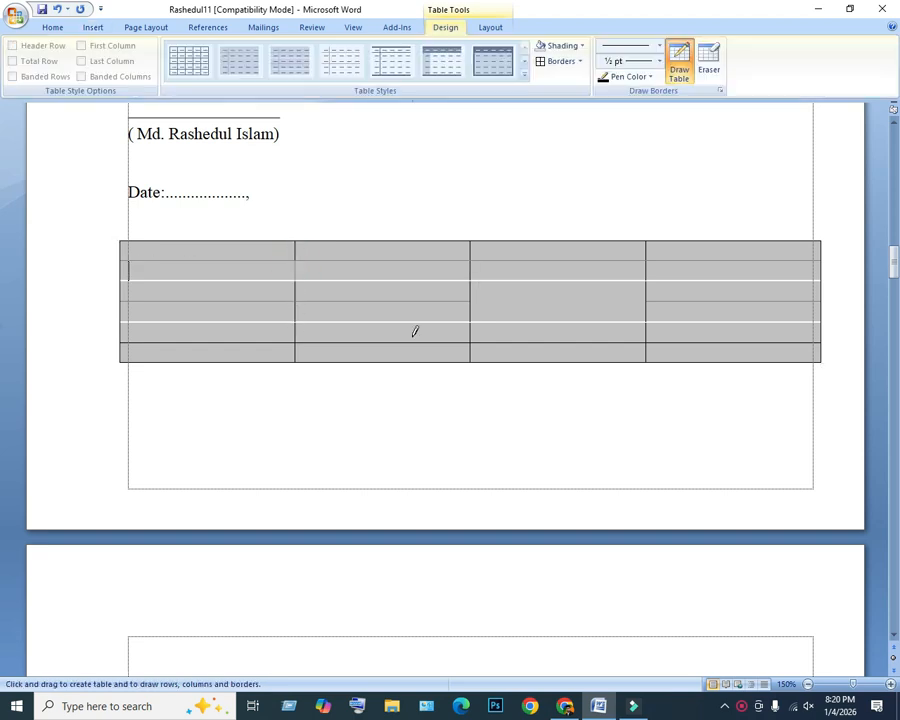
Draw vertical lines splitting the first column's top two rows and the whole third column, plus a horizontal line across its merged cell.
click(209, 238)
drag(209, 238, 209, 280)
mouse_move(592, 239)
mouse_down()
mouse_move(582, 337)
mouse_move(592, 360)
mouse_up()
drag(470, 295, 640, 297)
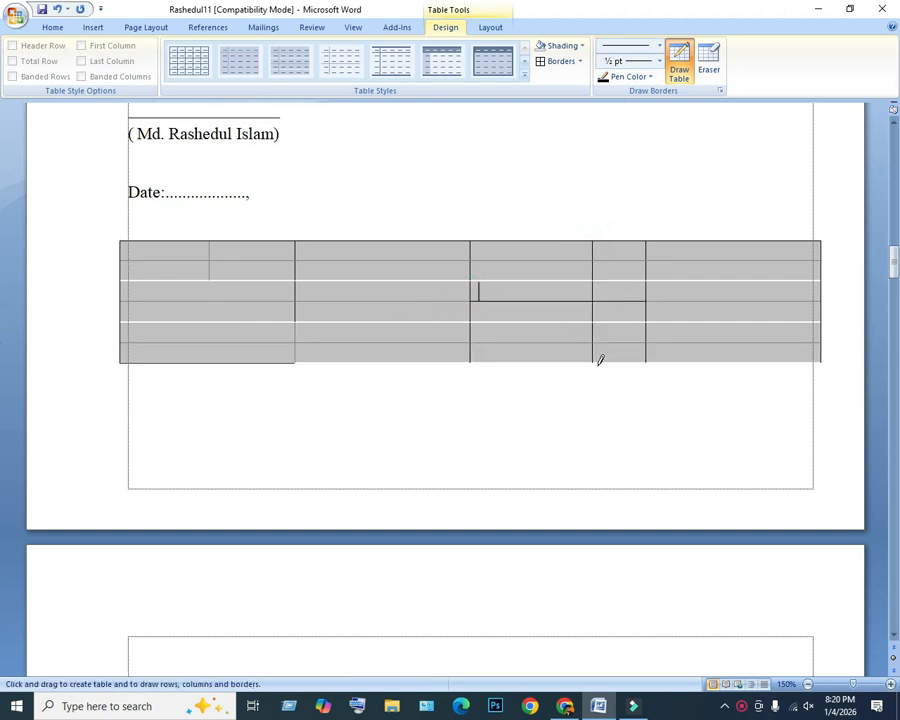
click(687, 56)
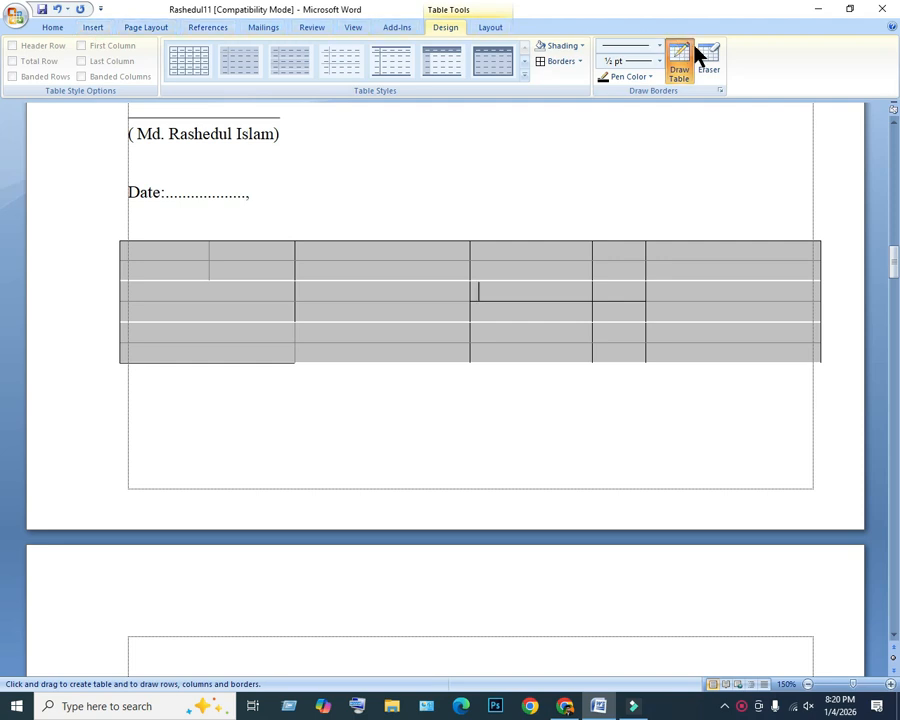
click(671, 66)
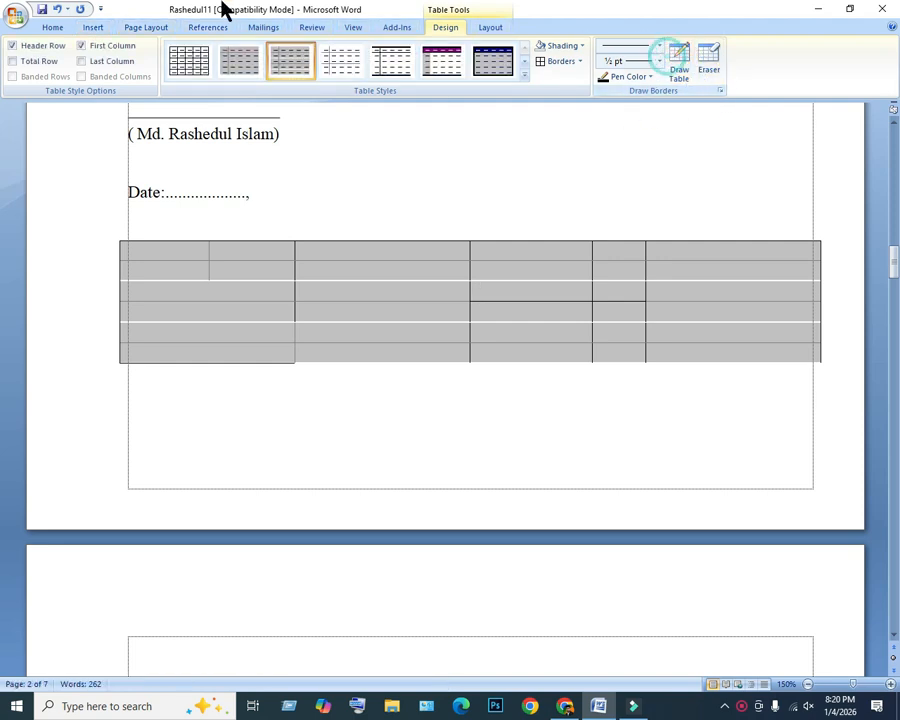
click(97, 26)
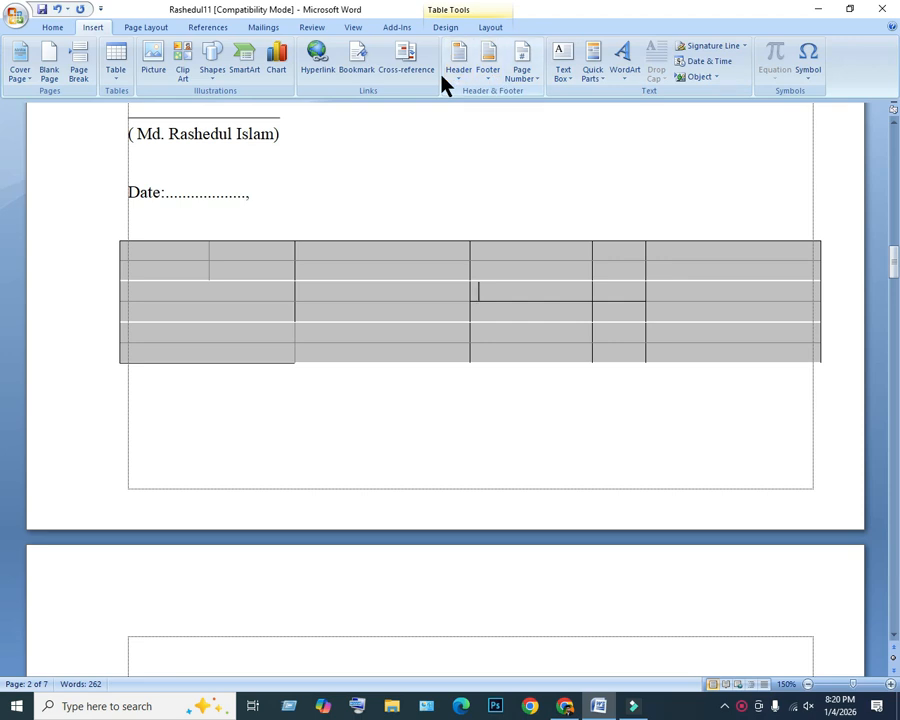
click(152, 28)
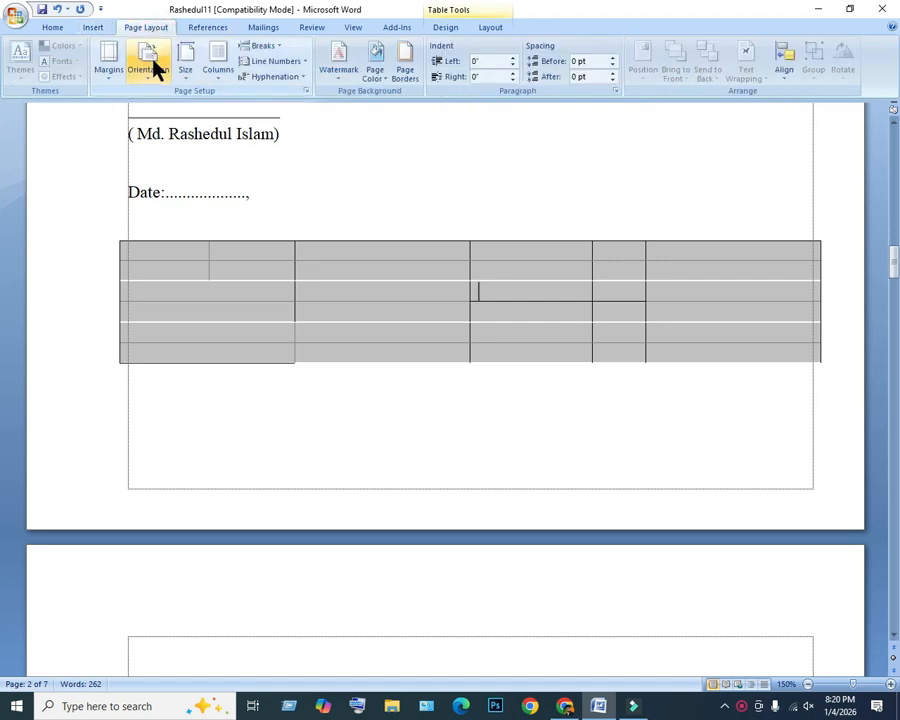
click(91, 29)
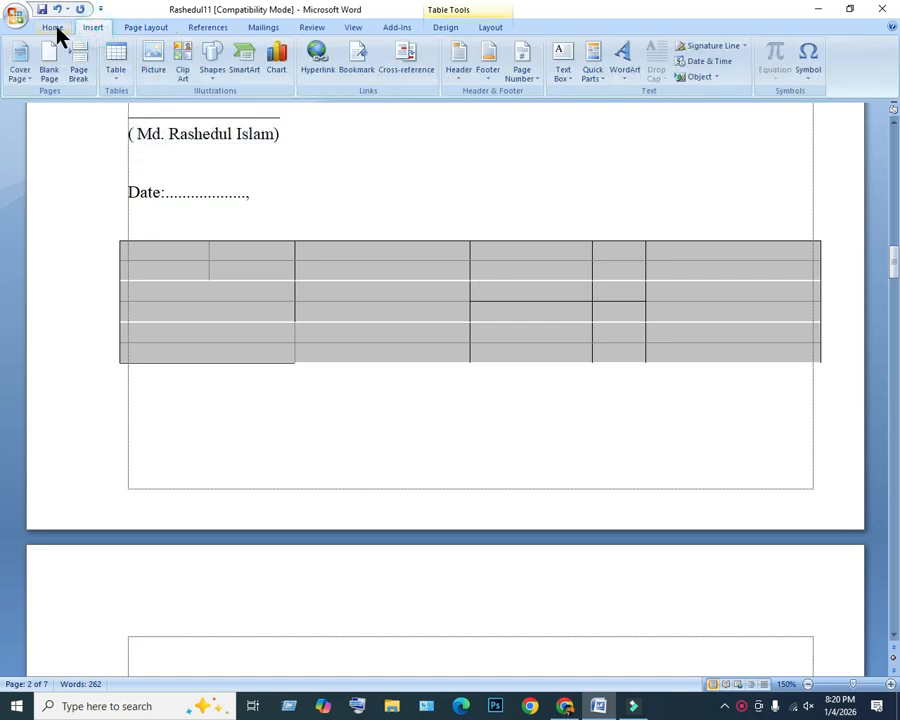
click(55, 29)
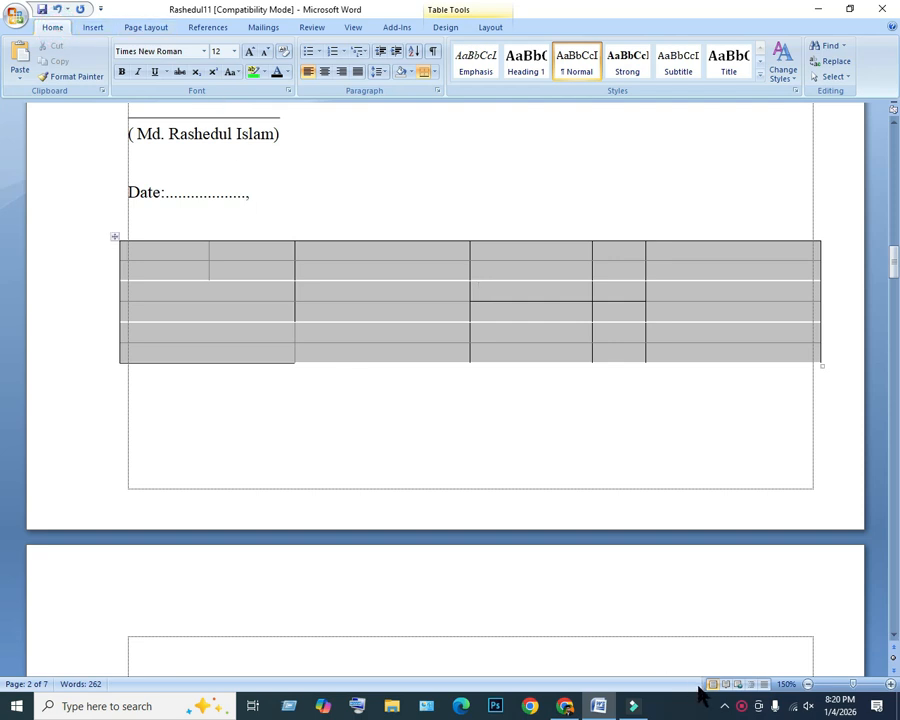
scroll(589, 422, up, 4)
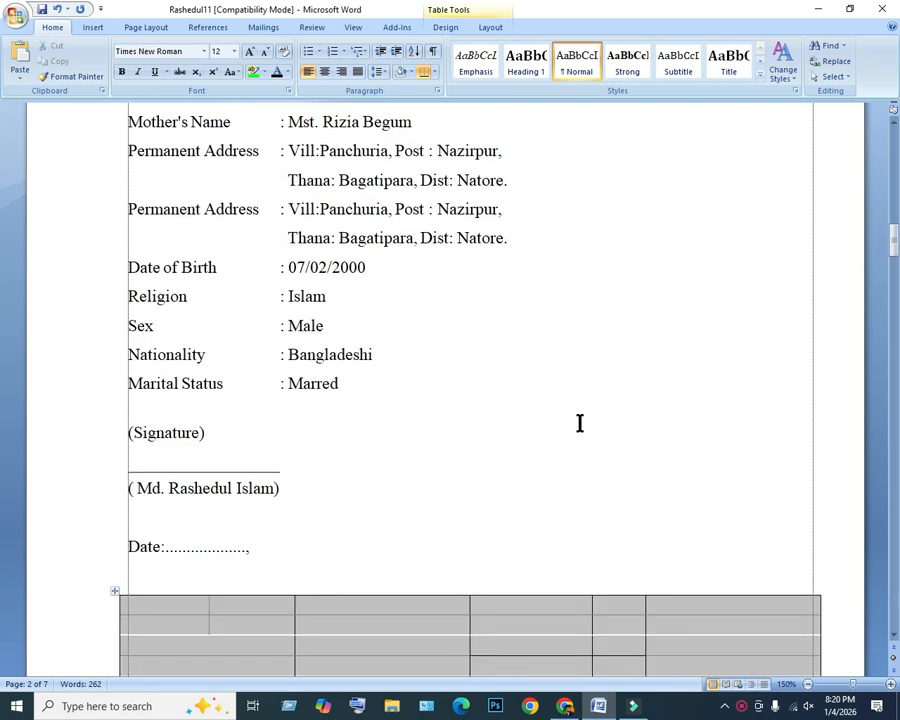
click(95, 28)
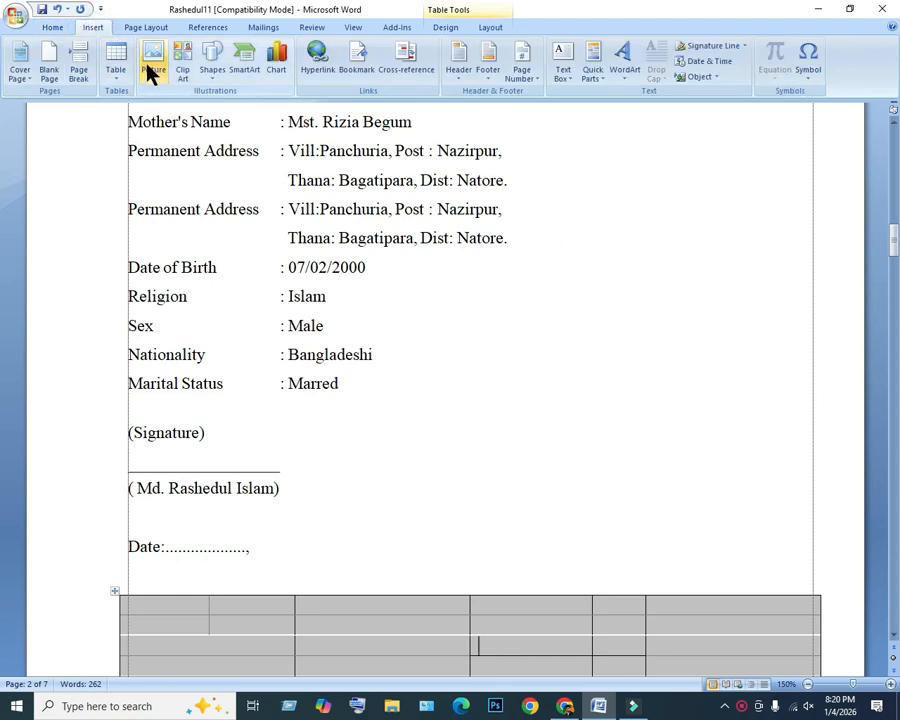